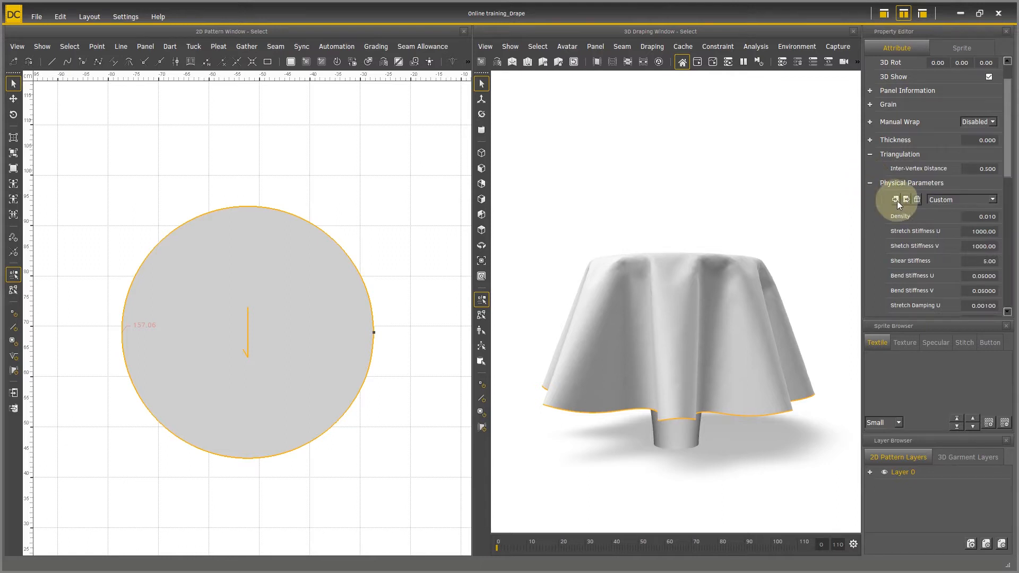
Step: Review the circular panel's physical parameters, from density and stiffness through damping and buckle settings to friction and rubber
{"action": "scroll", "coordinate": [939, 206], "scroll_direction": "down", "scroll_amount": 5}
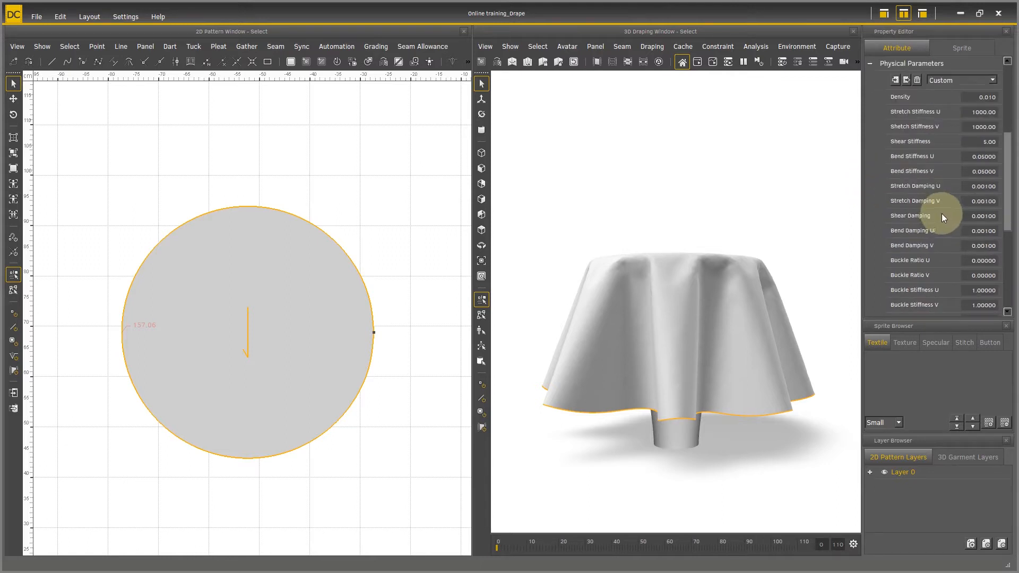
{"action": "left_click_drag", "start_coordinate": [1008, 177], "coordinate": [1008, 192]}
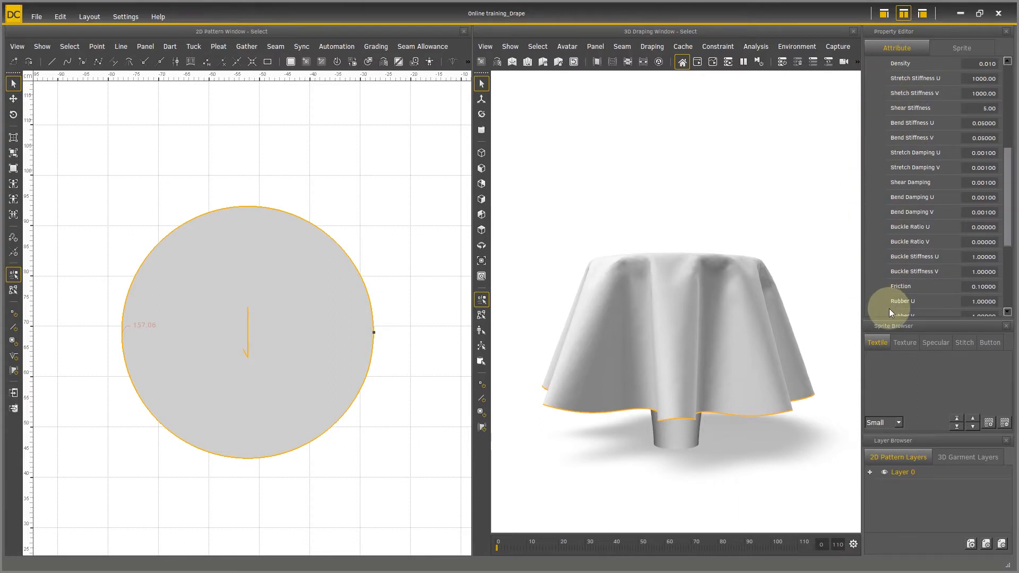
{"action": "left_click_drag", "start_coordinate": [1008, 222], "coordinate": [1007, 205]}
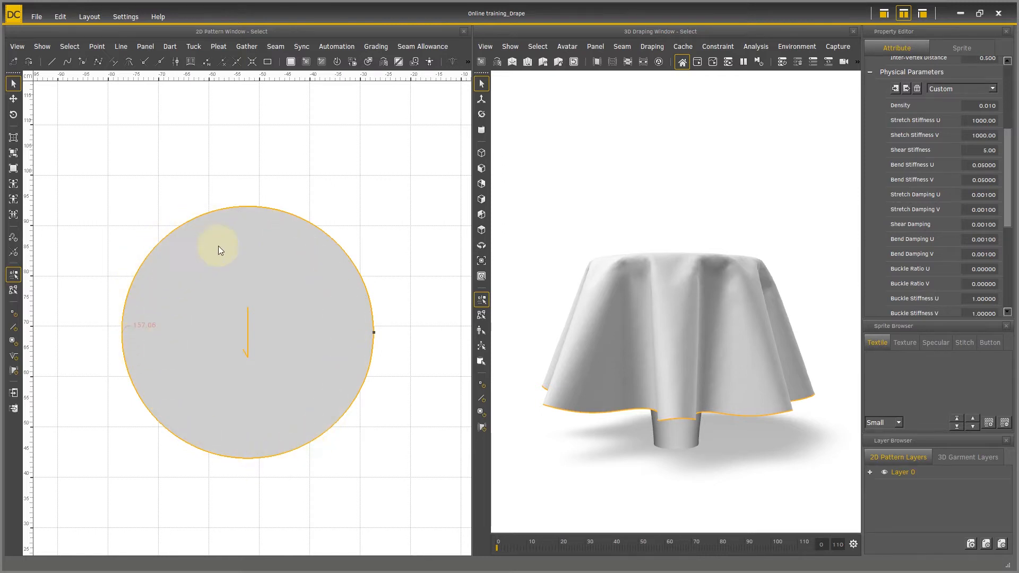
{"action": "scroll", "coordinate": [315, 276], "scroll_direction": "down", "scroll_amount": 1}
{"action": "right_click_drag", "start_coordinate": [645, 357], "coordinate": [707, 288]}
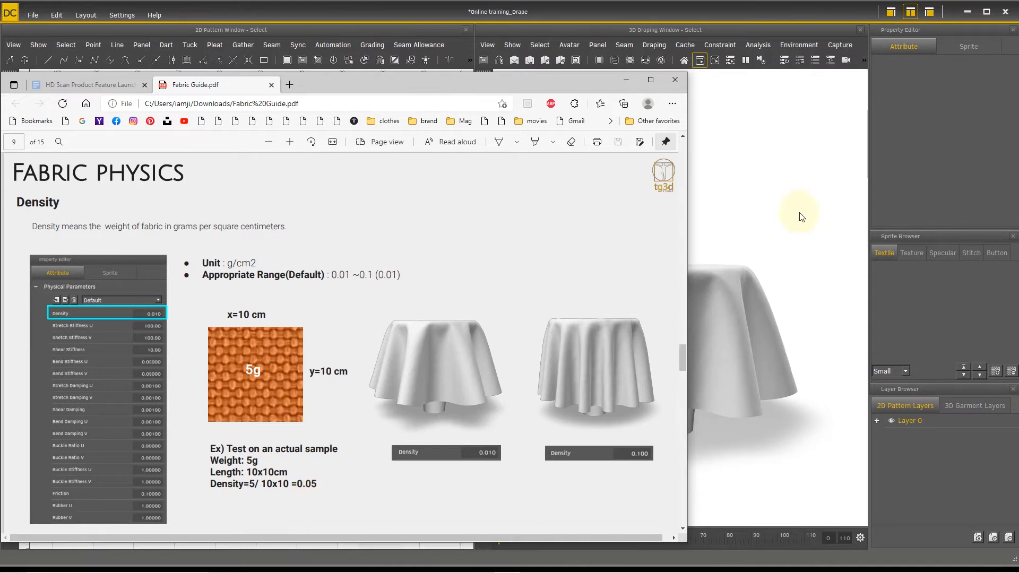
Step: Return from the fabric guide to the drape project, select the tablecloth panel and set its density to 0.001
{"action": "left_click", "coordinate": [625, 80]}
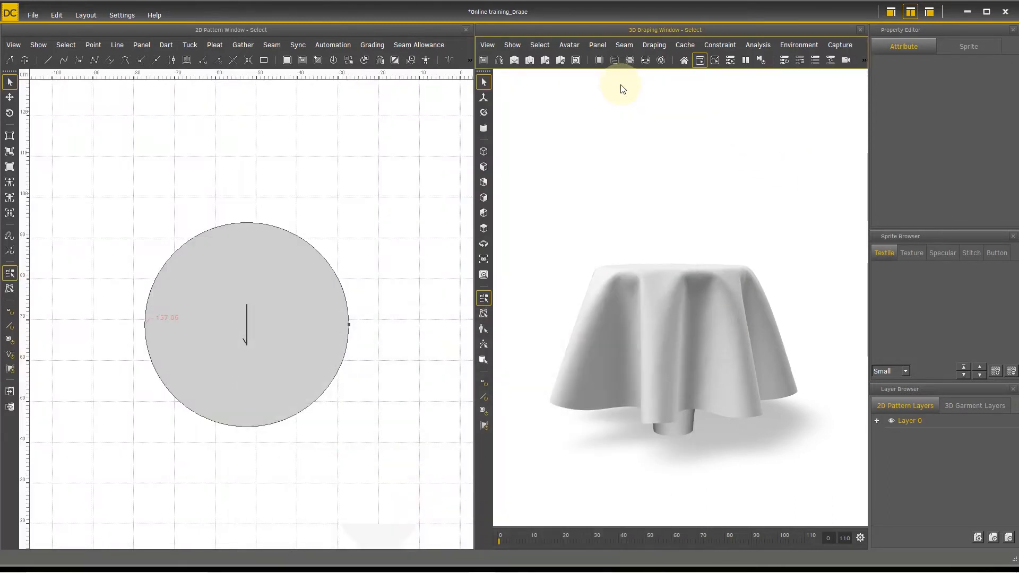
{"action": "left_click", "coordinate": [641, 300]}
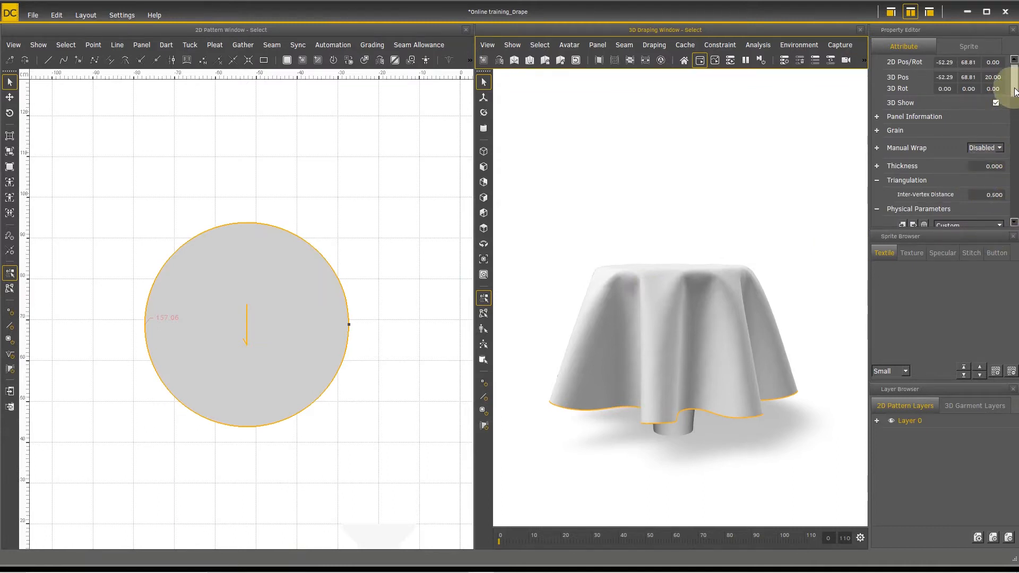
{"action": "left_click_drag", "start_coordinate": [1014, 98], "coordinate": [1011, 133]}
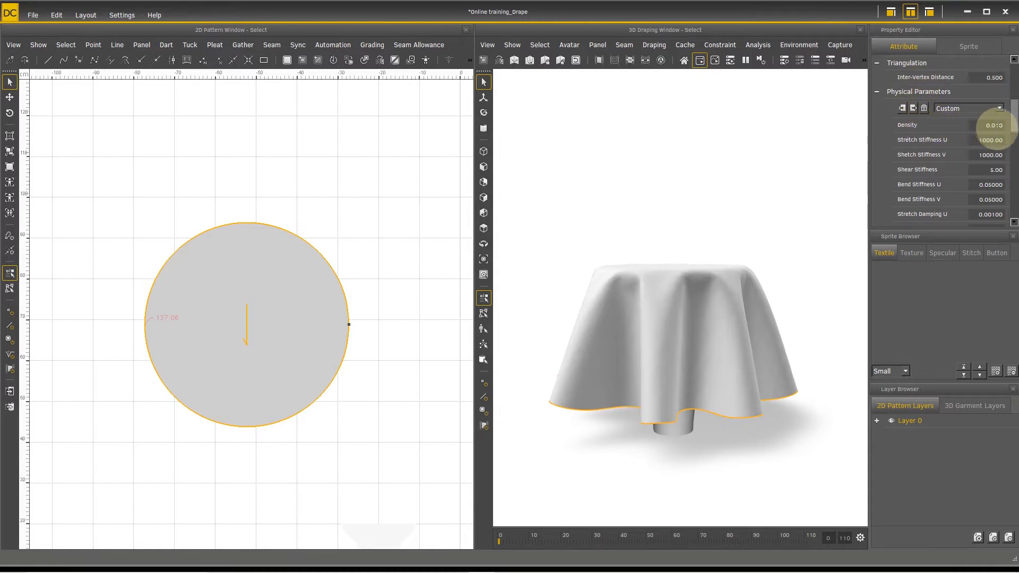
{"action": "left_click", "coordinate": [994, 125]}
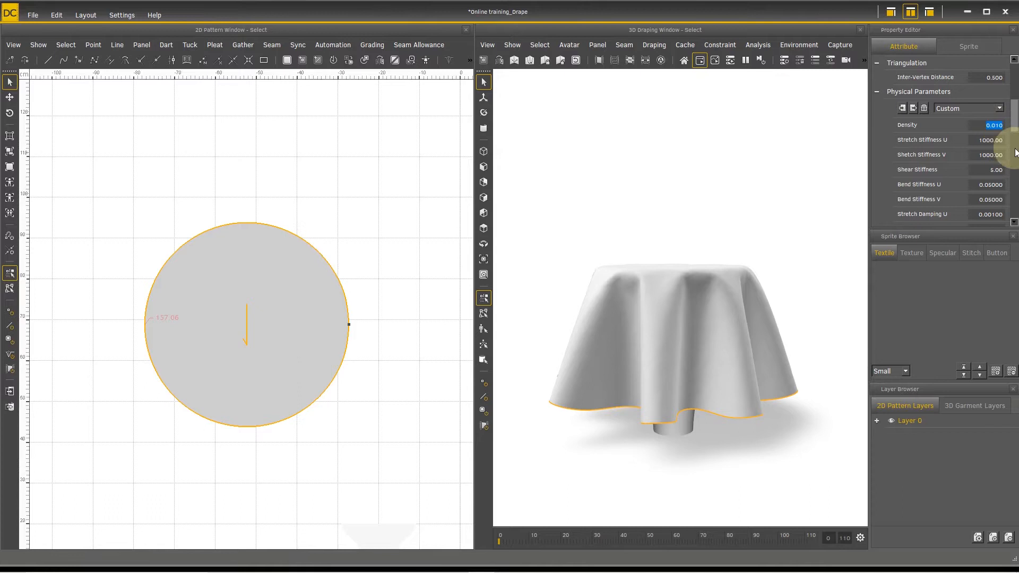
{"action": "type", "text": "0.001"}
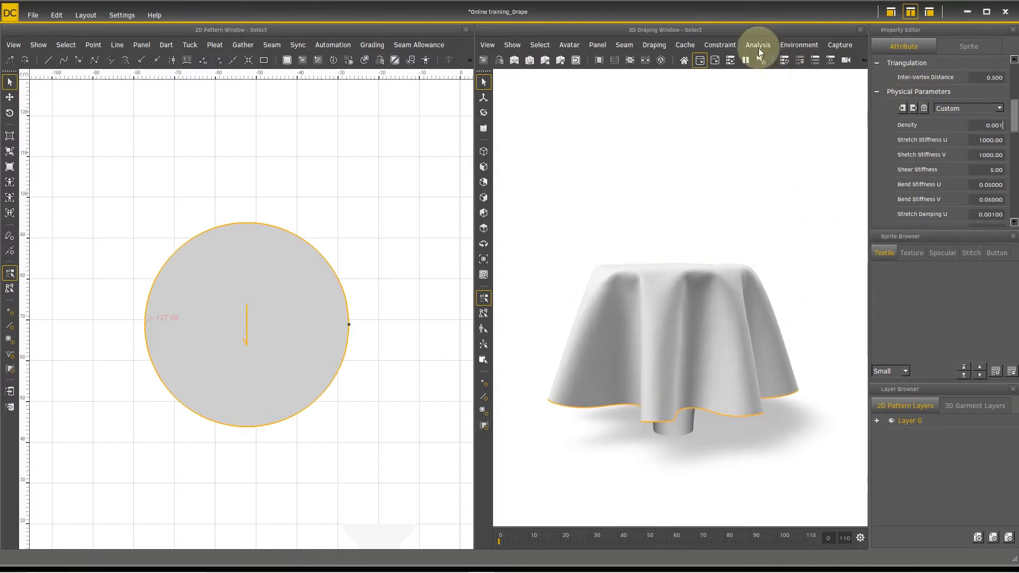
{"action": "left_click", "coordinate": [745, 60]}
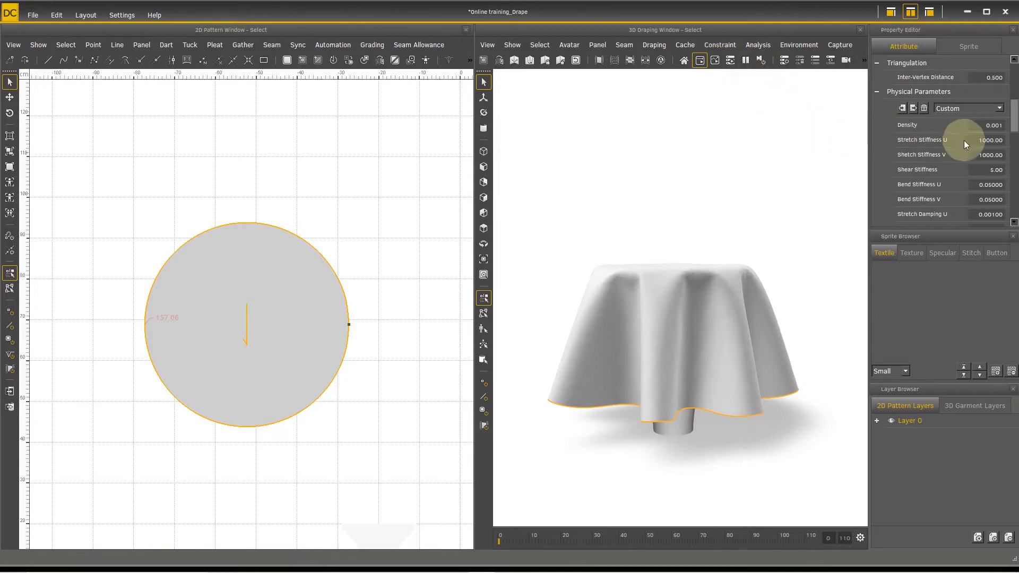
Step: Set the tablecloth panel's density to 0.1
{"action": "double_click", "coordinate": [978, 125]}
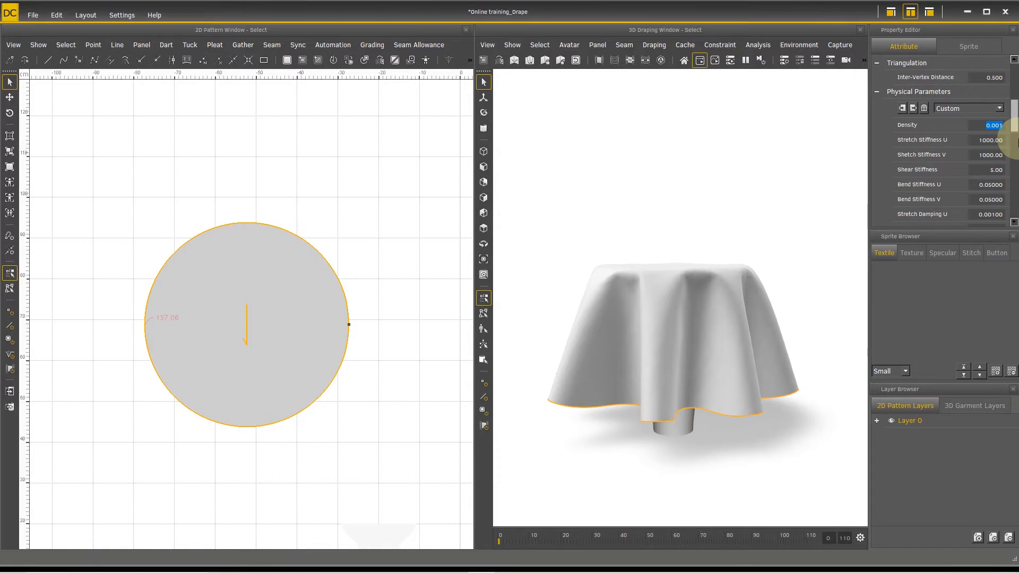
{"action": "type", "text": "0.1"}
{"action": "key", "text": "Return"}
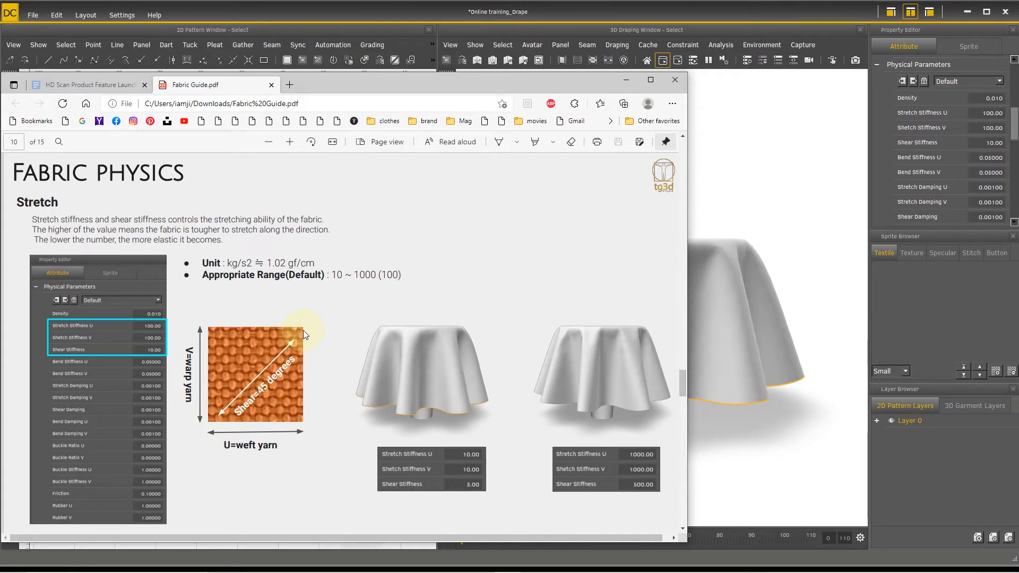
Step: Return to the drape project and set the panel's stretch stiffness U and V to 10 and its shear stiffness to 5
{"action": "left_click", "coordinate": [721, 292]}
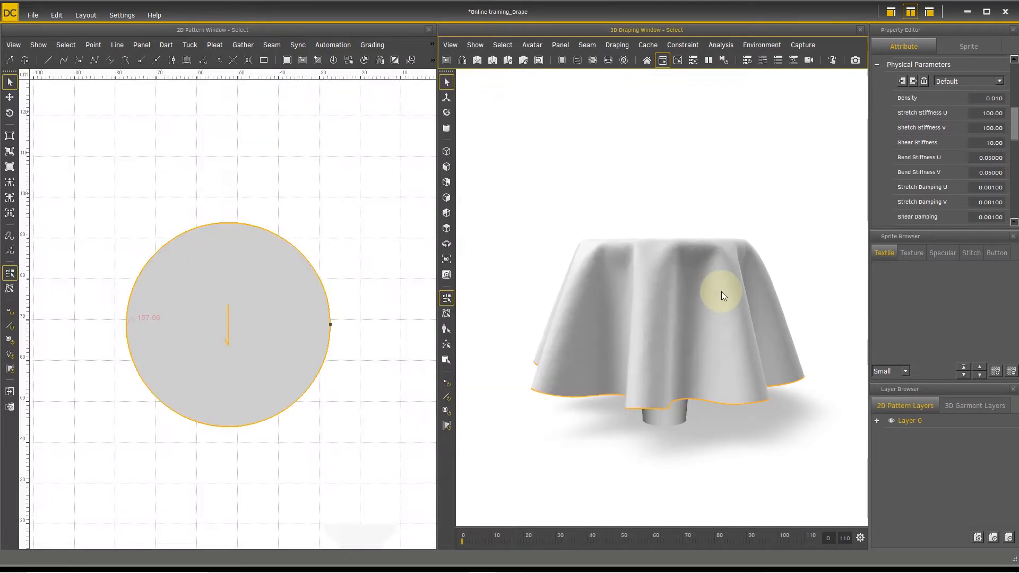
{"action": "double_click", "coordinate": [981, 113]}
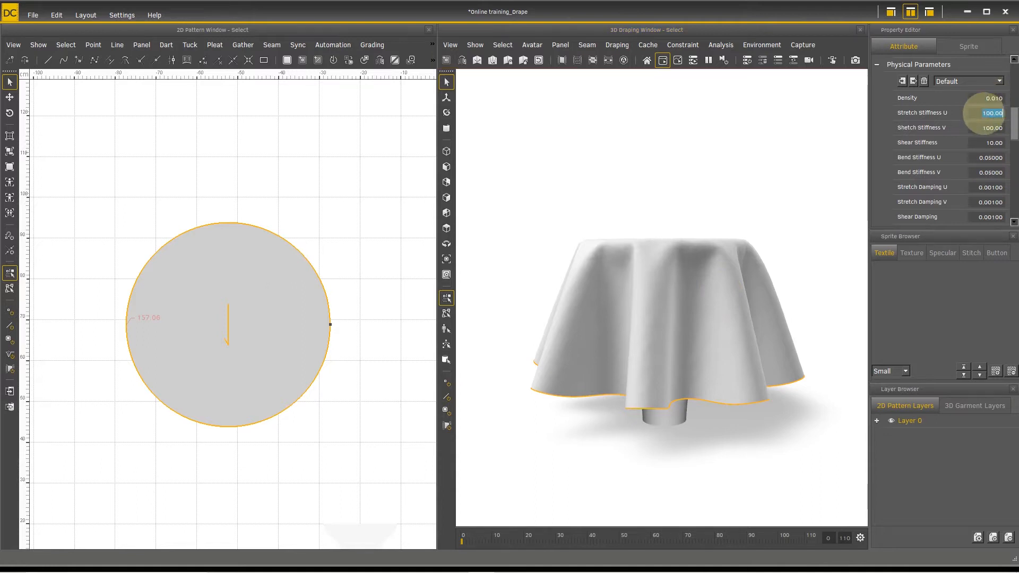
{"action": "type", "text": "1"}
{"action": "double_click", "coordinate": [983, 128]}
{"action": "type", "text": "10"}
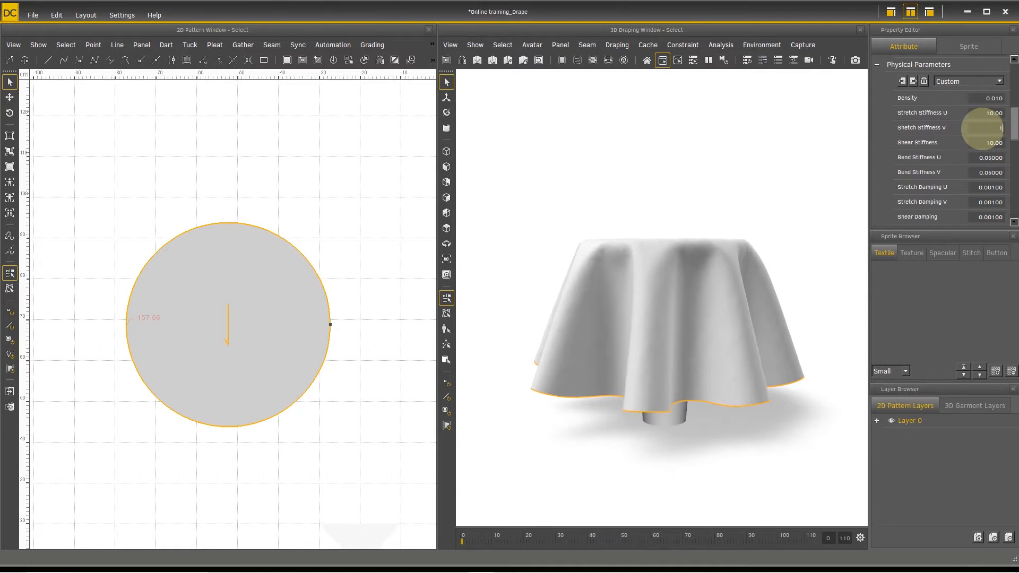
{"action": "key", "text": "Return"}
{"action": "double_click", "coordinate": [983, 143]}
{"action": "type", "text": "5"}
{"action": "key", "text": "Return"}
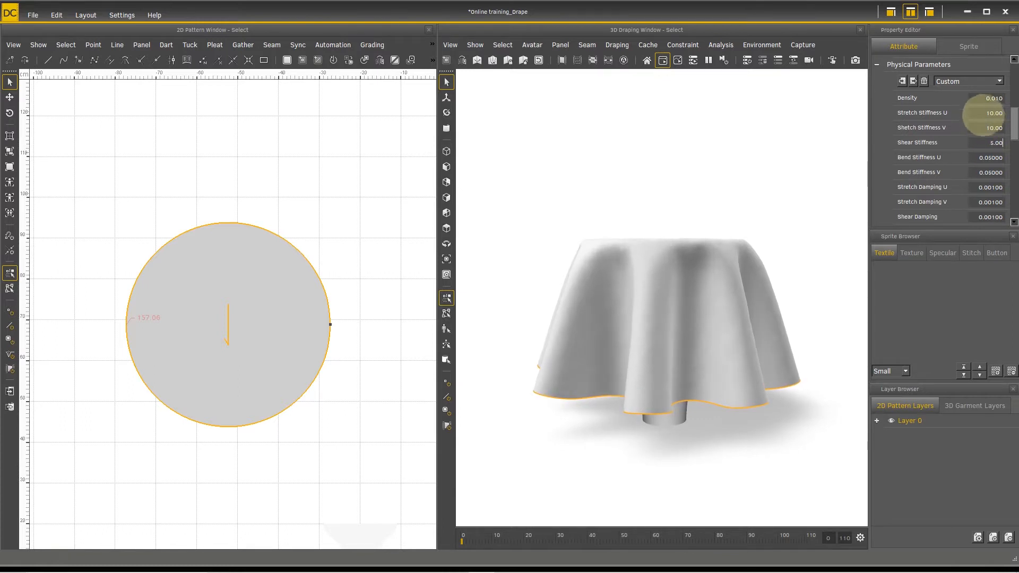
Step: Set the panel's stretch stiffness U and V to 1000 and its shear stiffness to 500
{"action": "double_click", "coordinate": [982, 113]}
{"action": "type", "text": "10"}
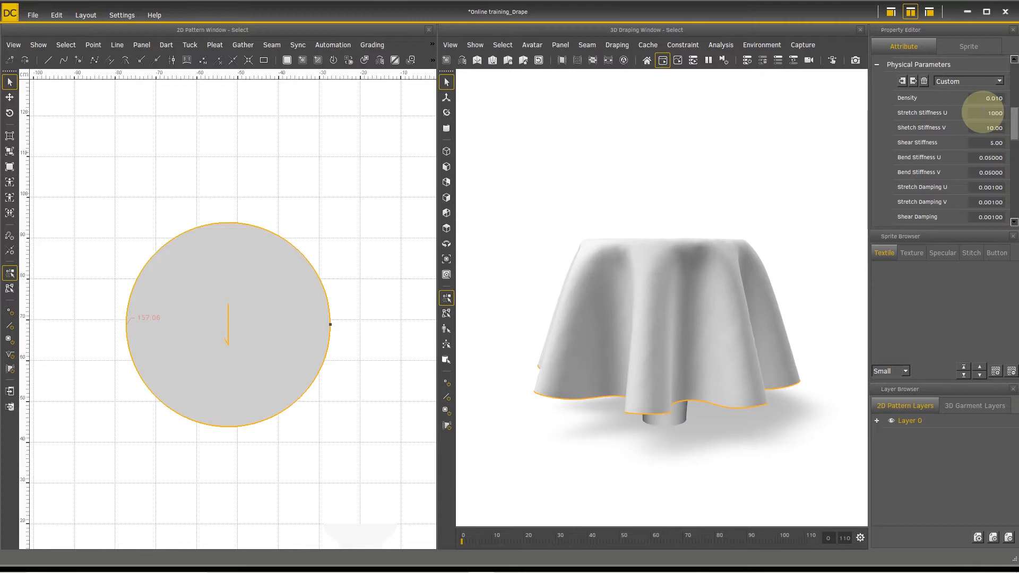
{"action": "type", "text": "00"}
{"action": "key", "text": "Return"}
{"action": "double_click", "coordinate": [985, 127]}
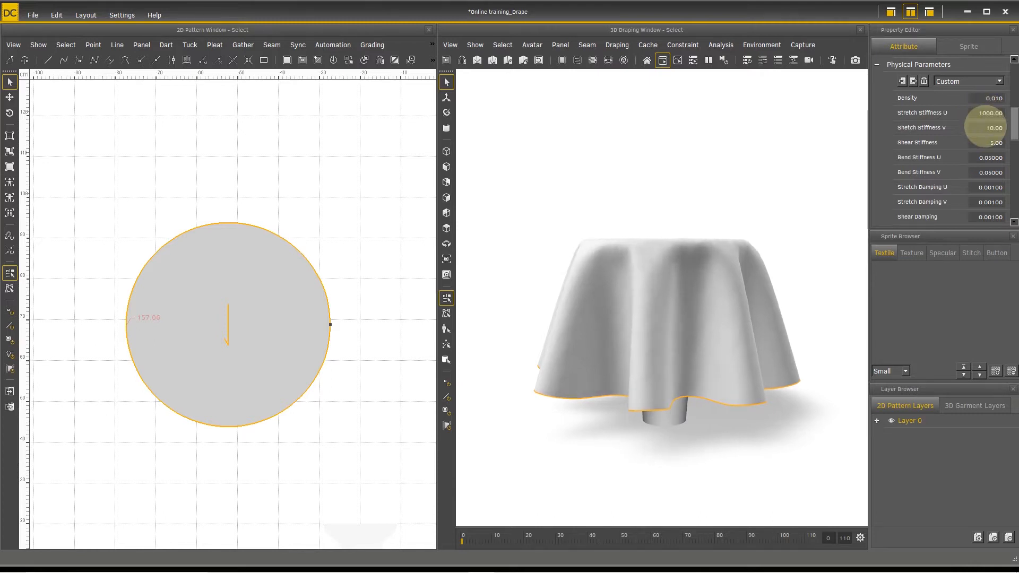
{"action": "type", "text": "100"}
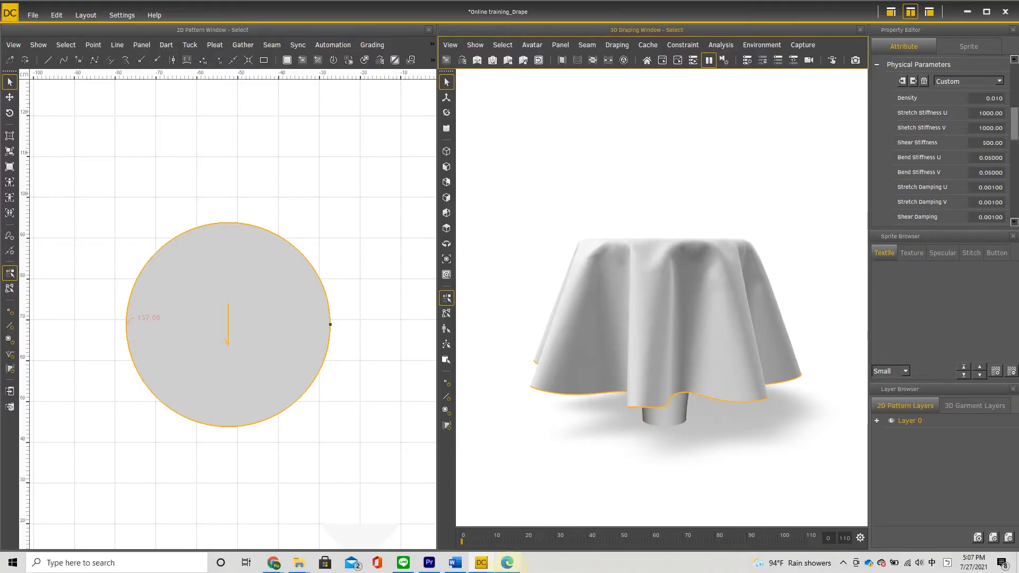
Step: Switch to the Fabric Guide PDF and compare Rubber U and V examples (a), (b) and (c) with their illustrations
{"action": "left_click", "coordinate": [507, 562]}
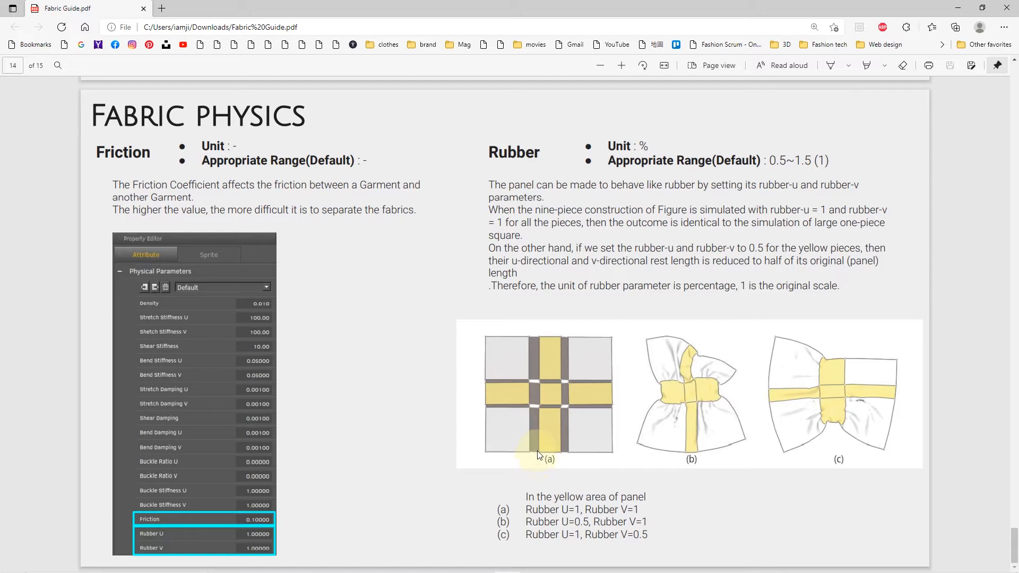
{"action": "left_click_drag", "start_coordinate": [525, 508], "coordinate": [639, 510]}
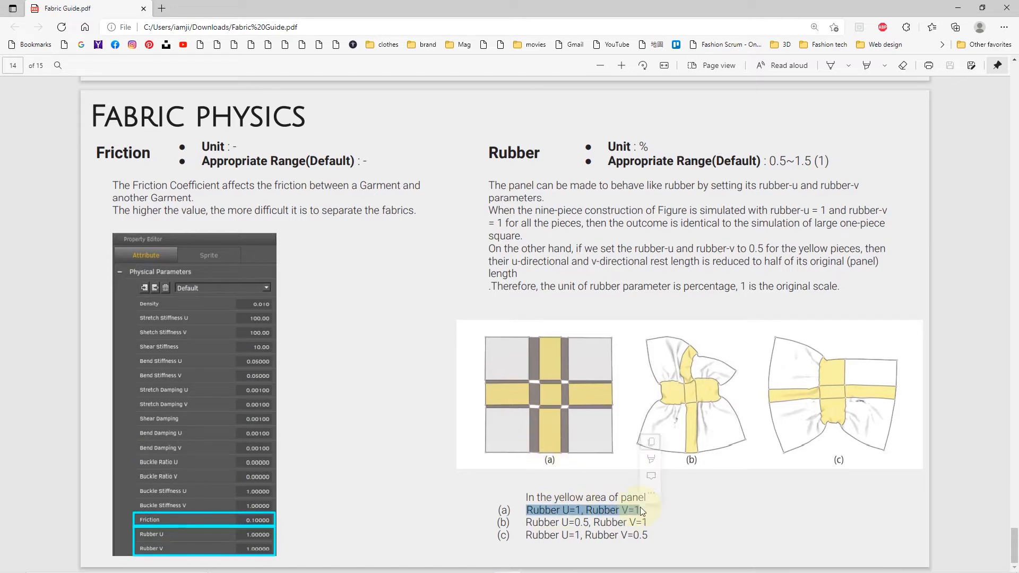
{"action": "left_click", "coordinate": [628, 451]}
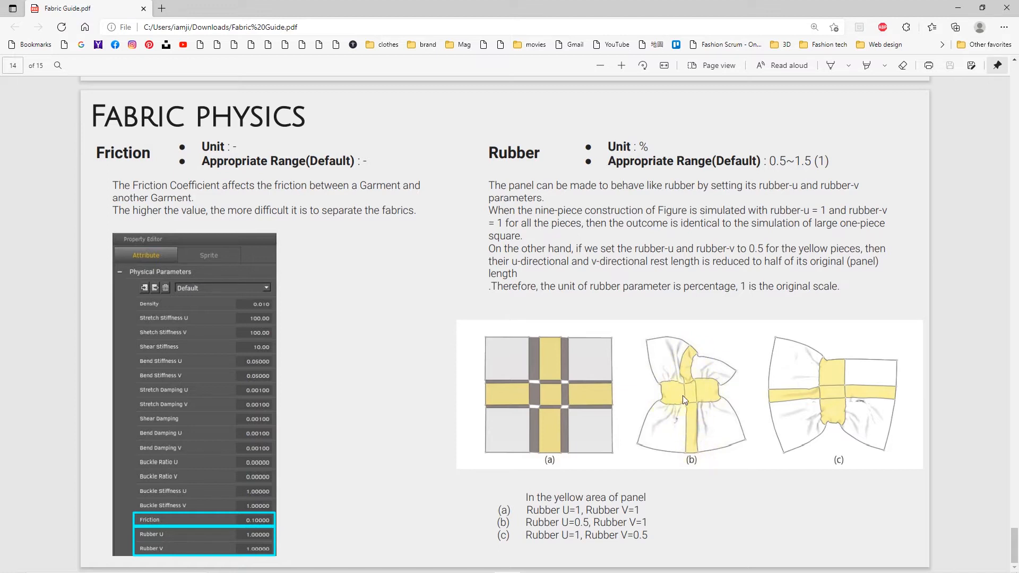
{"action": "left_click_drag", "start_coordinate": [527, 522], "coordinate": [648, 521]}
{"action": "right_click", "coordinate": [651, 519]}
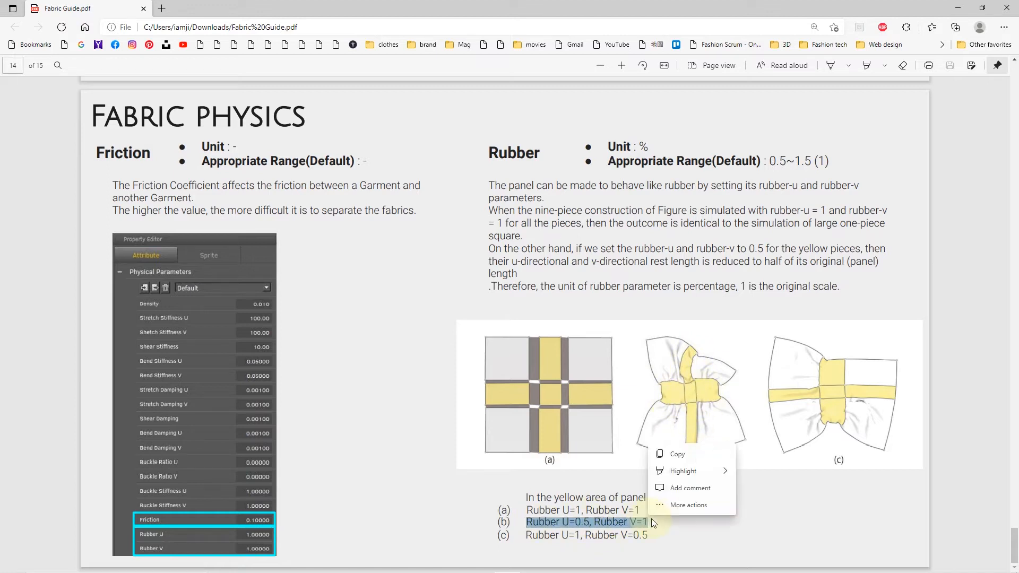
{"action": "left_click", "coordinate": [696, 524]}
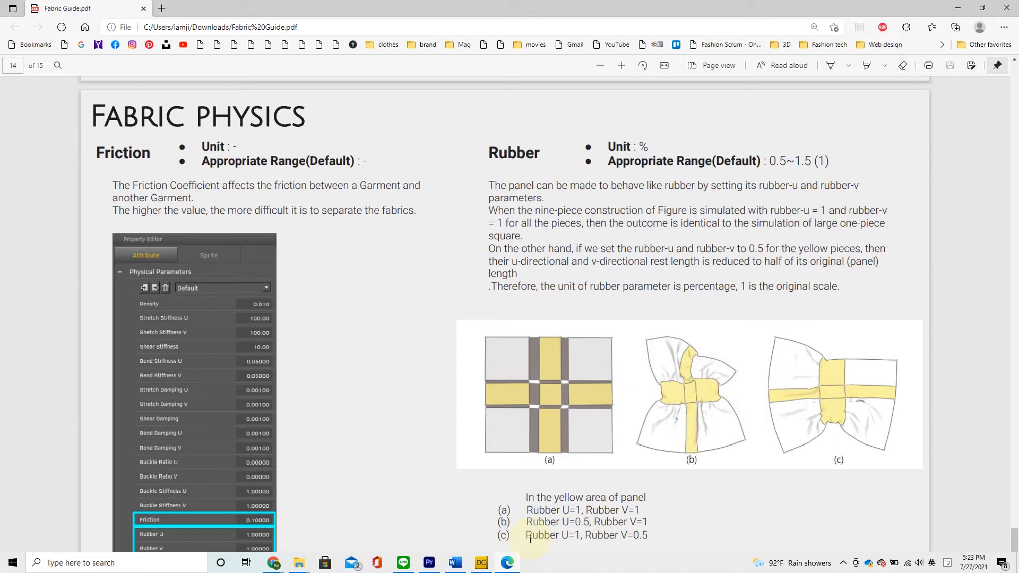
{"action": "left_click_drag", "start_coordinate": [526, 535], "coordinate": [659, 535]}
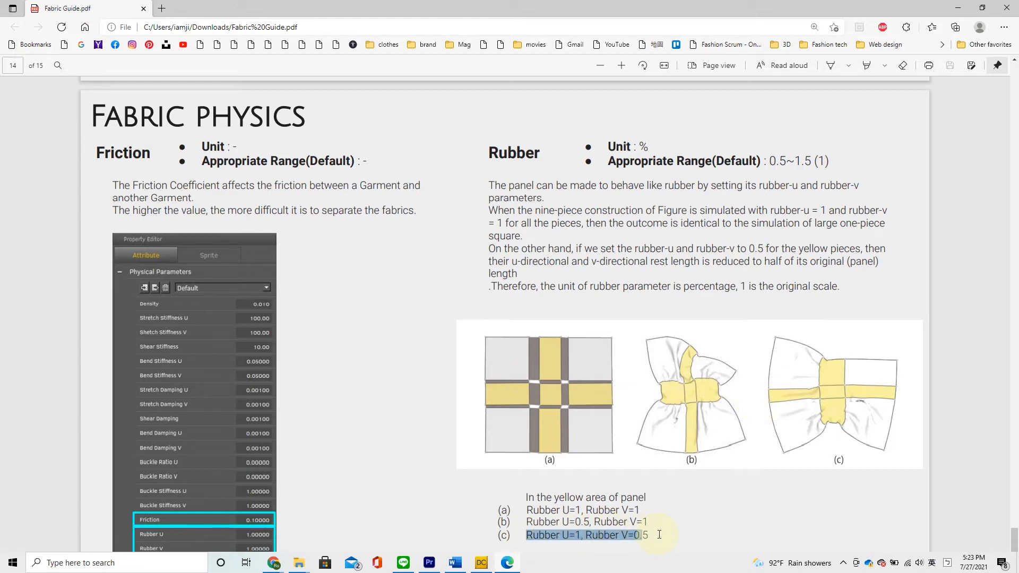
{"action": "left_click", "coordinate": [846, 464]}
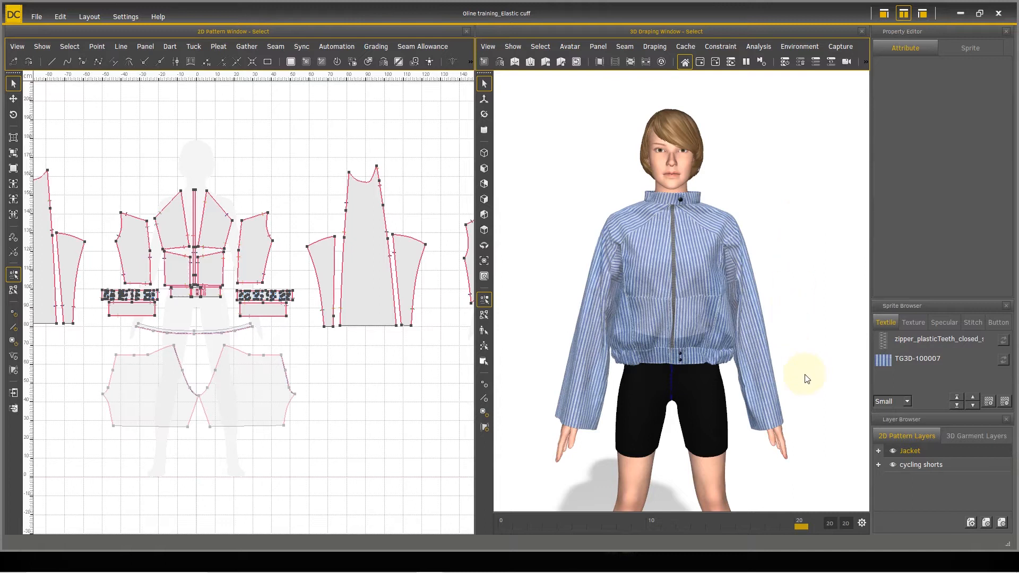
Step: Examine the jacket's hem and sleeve on the avatar and the matching elastic band pieces in the 2D pattern
{"action": "right_click_drag", "start_coordinate": [764, 441], "coordinate": [725, 441]}
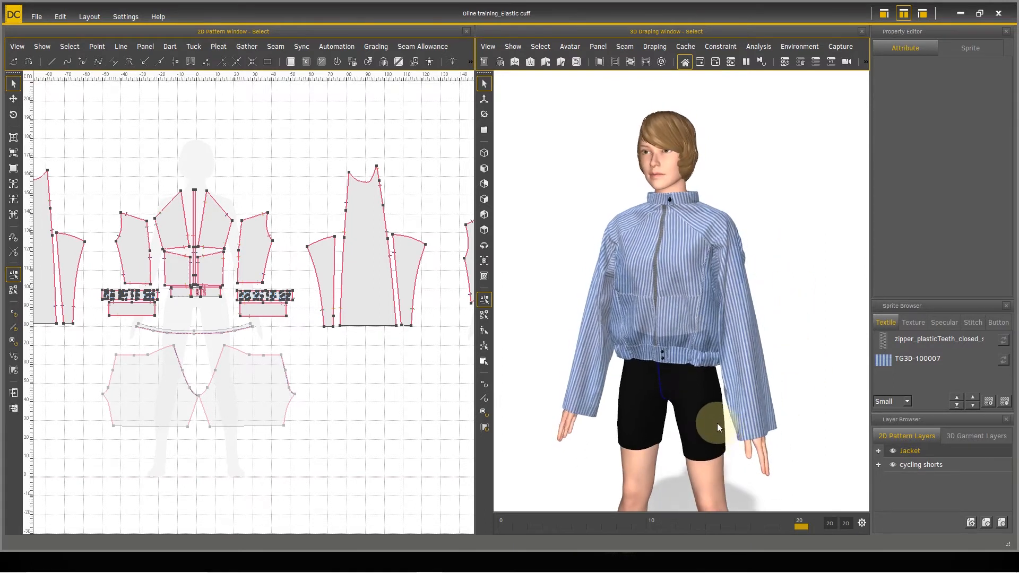
{"action": "scroll", "coordinate": [717, 424], "scroll_direction": "up", "scroll_amount": 4}
{"action": "middle_click_drag", "start_coordinate": [717, 435], "coordinate": [731, 355]}
{"action": "mouse_move", "coordinate": [776, 292]}
{"action": "right_mouse_down"}
{"action": "mouse_move", "coordinate": [509, 291]}
{"action": "mouse_move", "coordinate": [660, 288]}
{"action": "mouse_move", "coordinate": [748, 300]}
{"action": "mouse_move", "coordinate": [705, 284]}
{"action": "mouse_move", "coordinate": [769, 280]}
{"action": "right_mouse_up"}
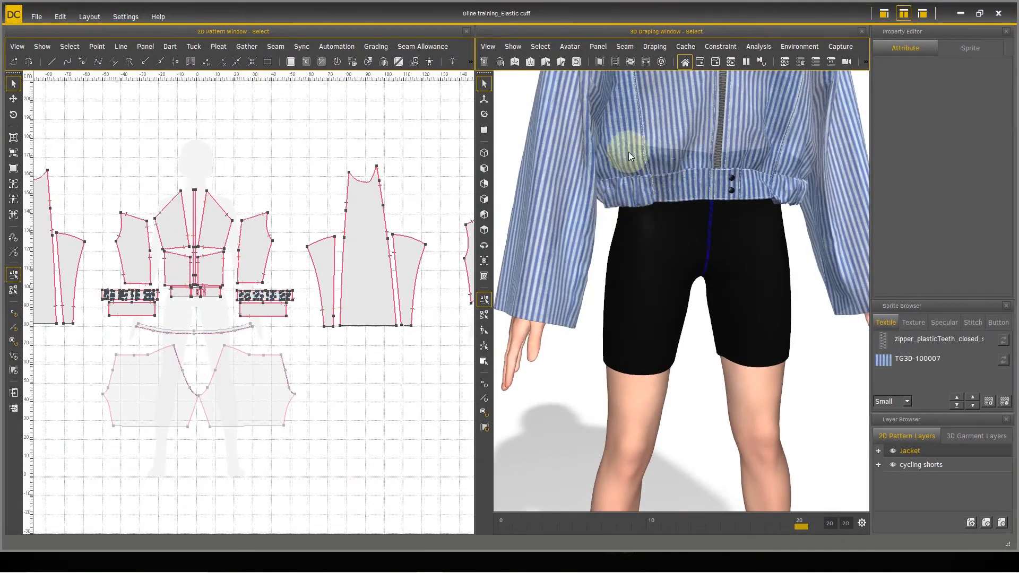
{"action": "scroll", "coordinate": [143, 386], "scroll_direction": "up", "scroll_amount": 6}
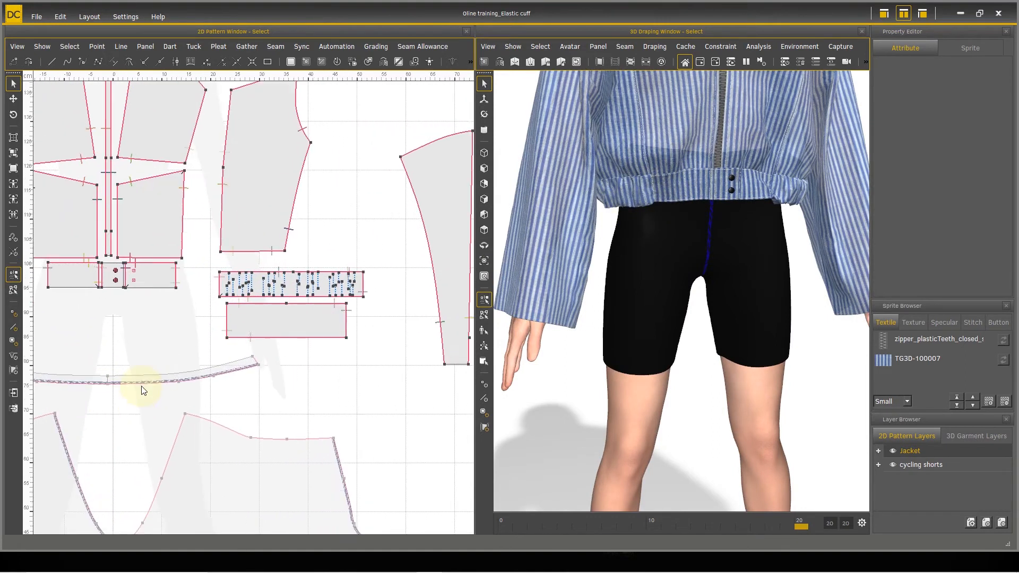
{"action": "scroll", "coordinate": [228, 338], "scroll_direction": "up", "scroll_amount": 5}
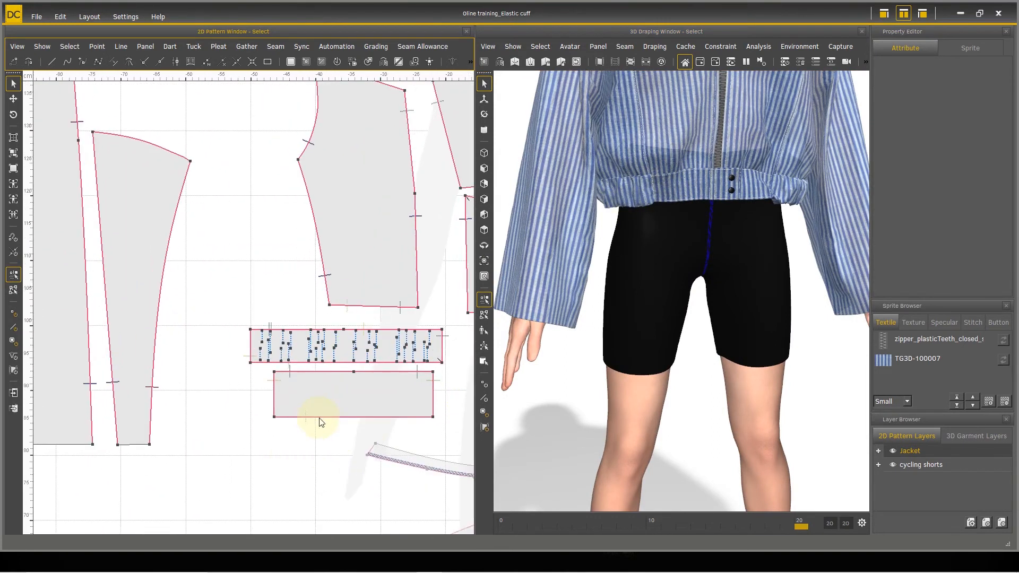
{"action": "right_click_drag", "start_coordinate": [256, 368], "coordinate": [193, 363]}
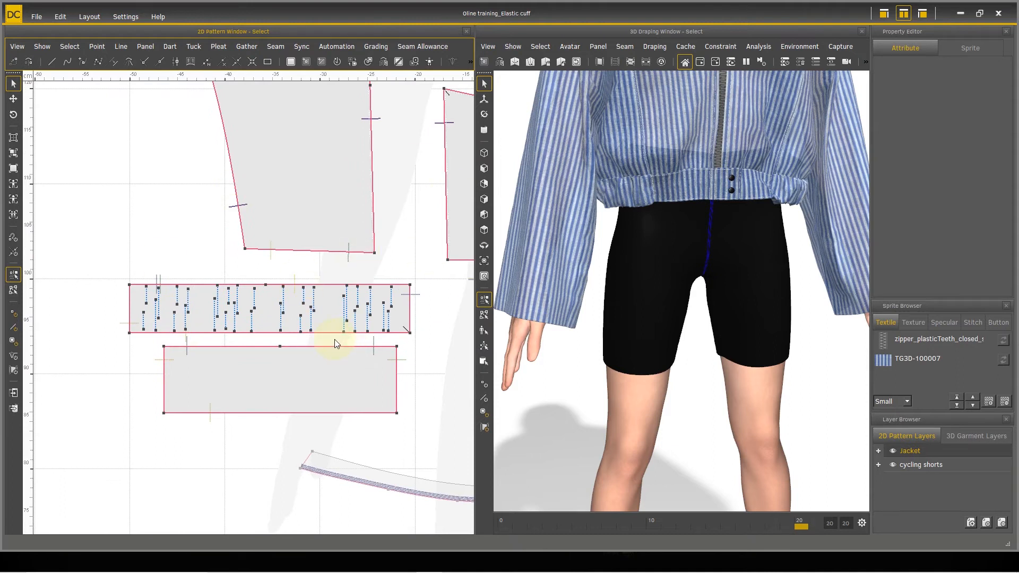
{"action": "middle_click_drag", "start_coordinate": [602, 306], "coordinate": [627, 303]}
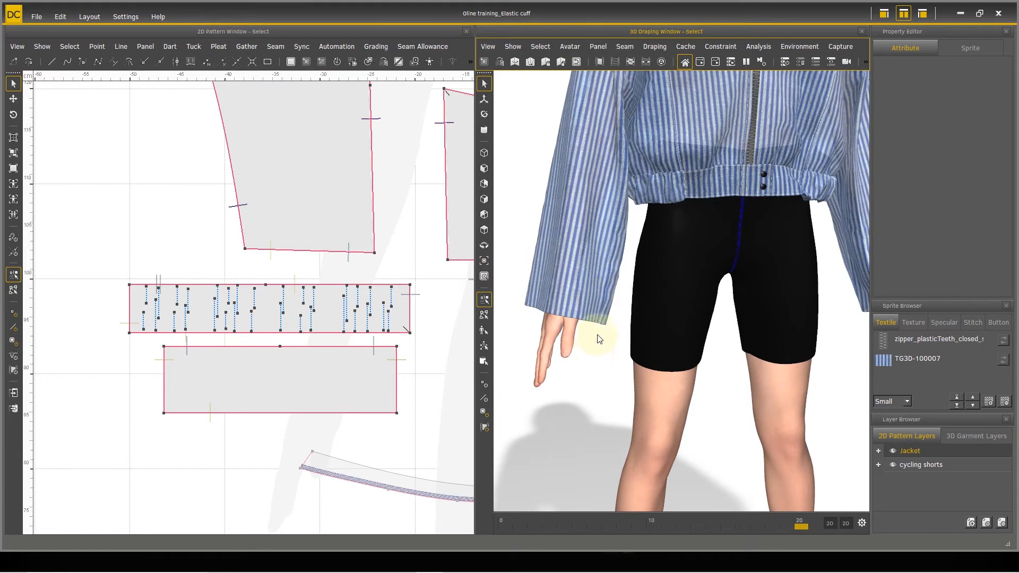
Step: Select the elastic band panel with interior lines and the plain panel below it to compare where they sit on the garment
{"action": "left_click", "coordinate": [405, 313]}
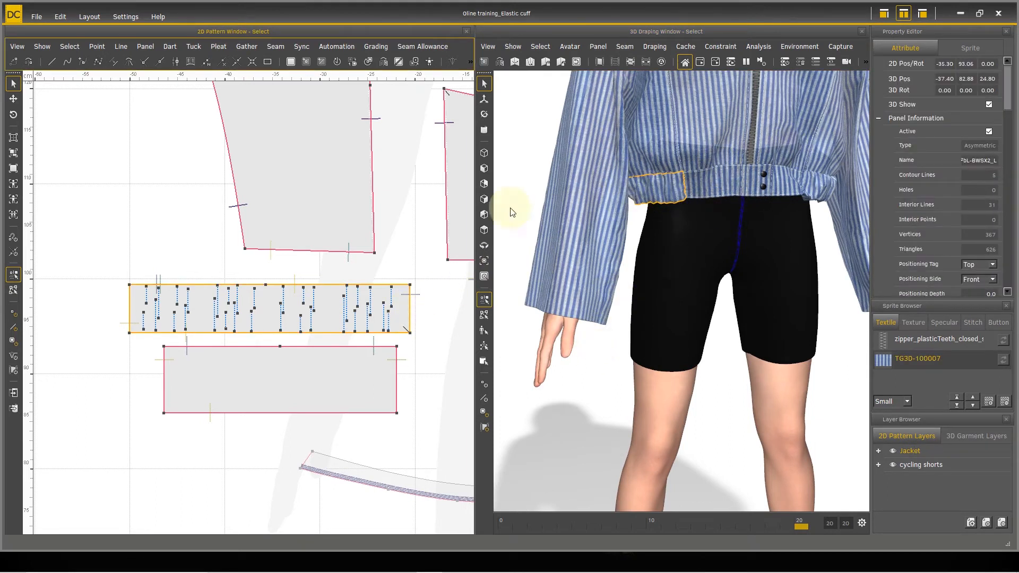
{"action": "left_click", "coordinate": [336, 374]}
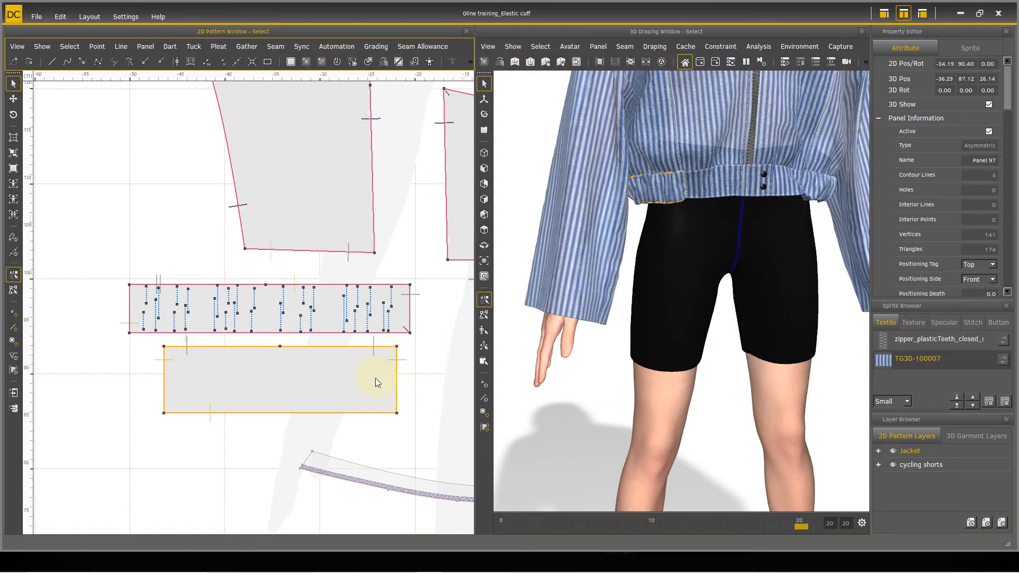
{"action": "left_click", "coordinate": [388, 306]}
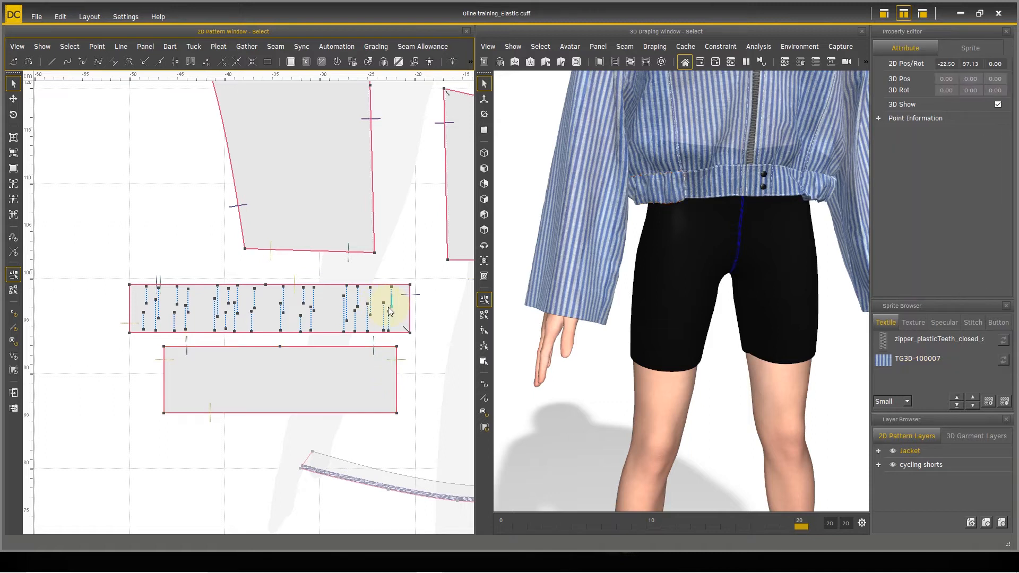
Step: Select the elastic band panel with interior lines and view its place on the jacket hem from farther away in 3D
{"action": "left_click", "coordinate": [405, 306]}
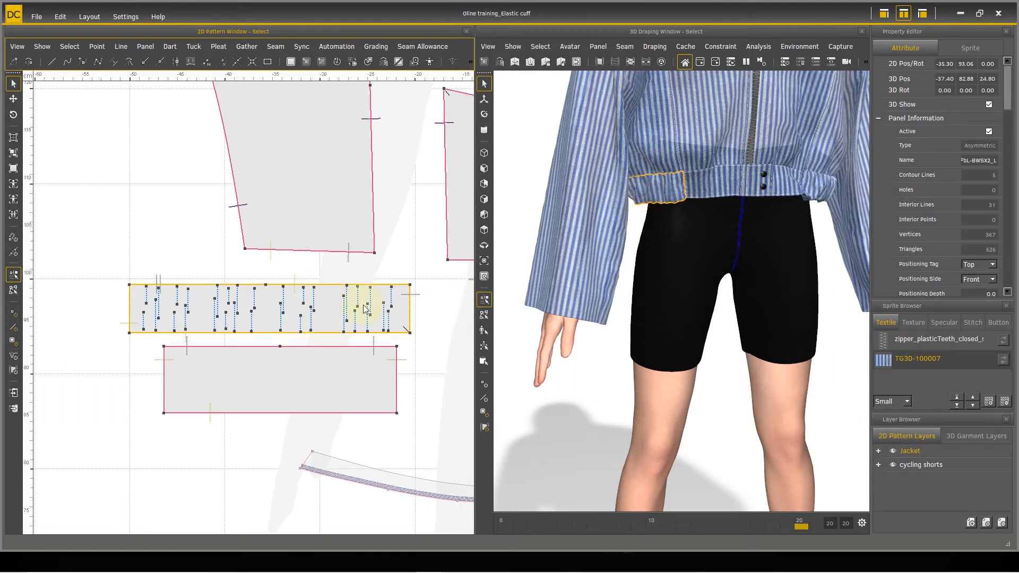
{"action": "scroll", "coordinate": [700, 243], "scroll_direction": "down", "scroll_amount": 5}
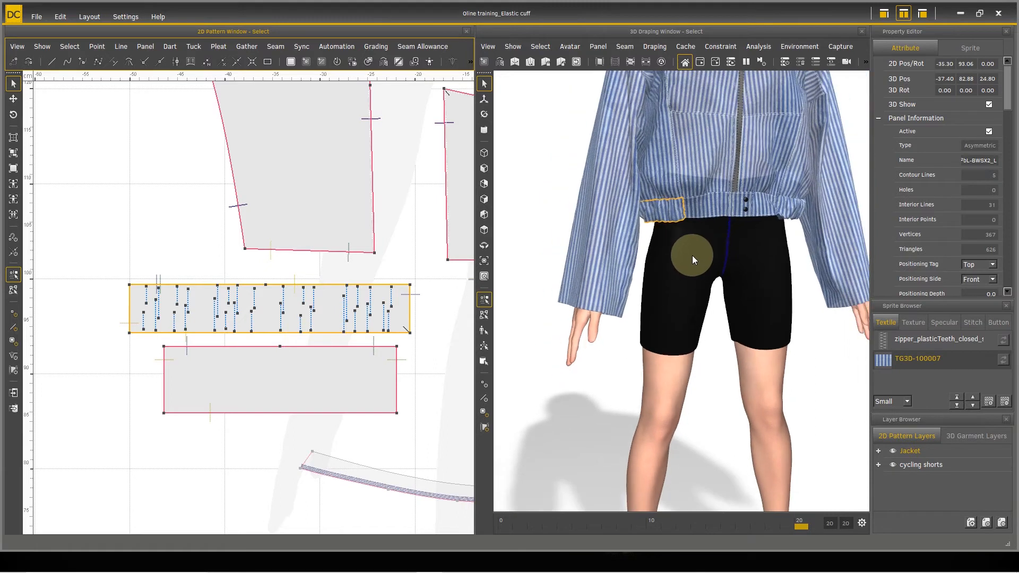
{"action": "right_click_drag", "start_coordinate": [680, 281], "coordinate": [729, 230]}
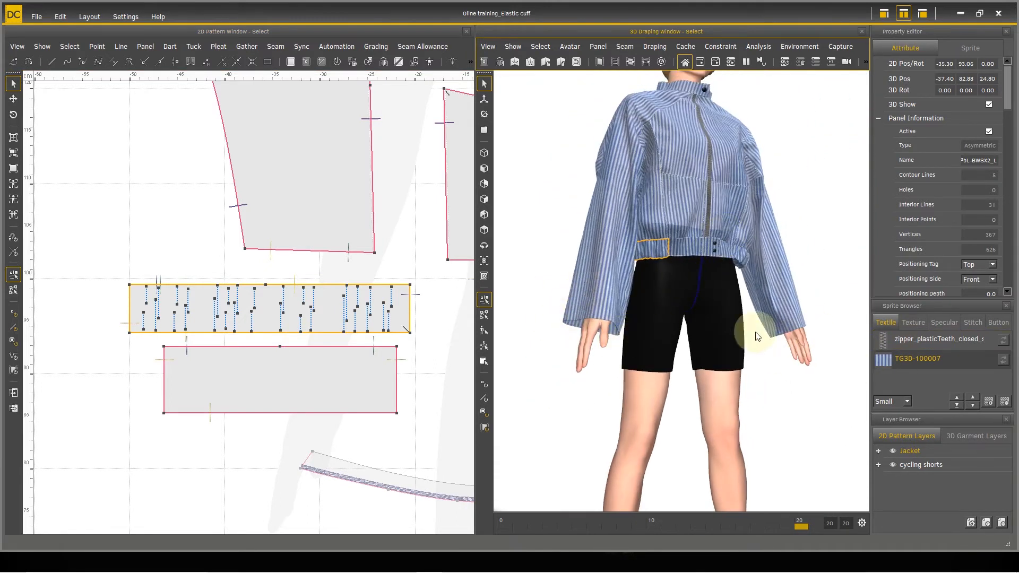
{"action": "scroll", "coordinate": [141, 291], "scroll_direction": "down", "scroll_amount": 10}
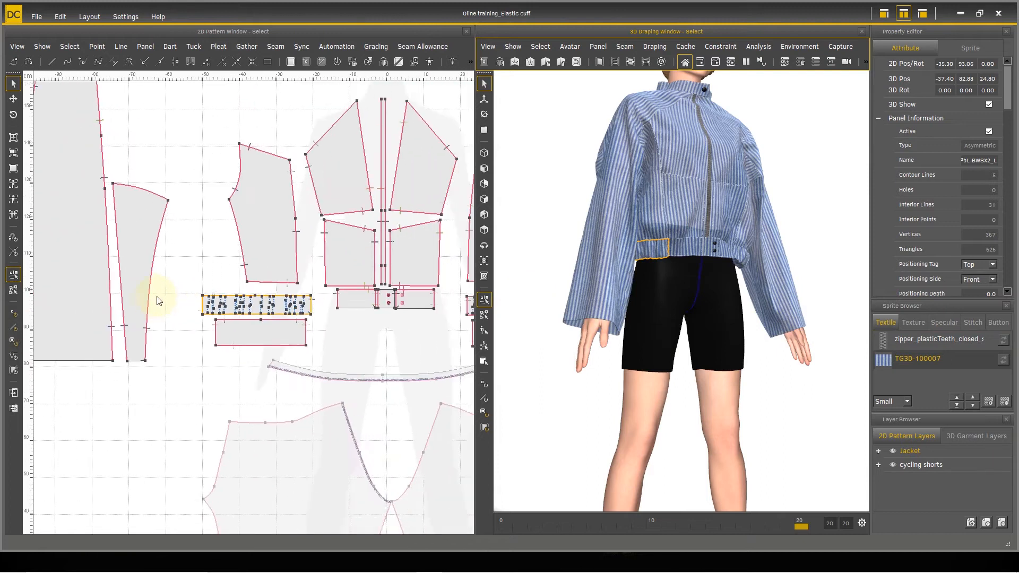
Step: Turn on line length measurements in the 2D pattern and check the lengths of the sleeve pieces' bottom edges
{"action": "right_click_drag", "start_coordinate": [255, 346], "coordinate": [201, 326]}
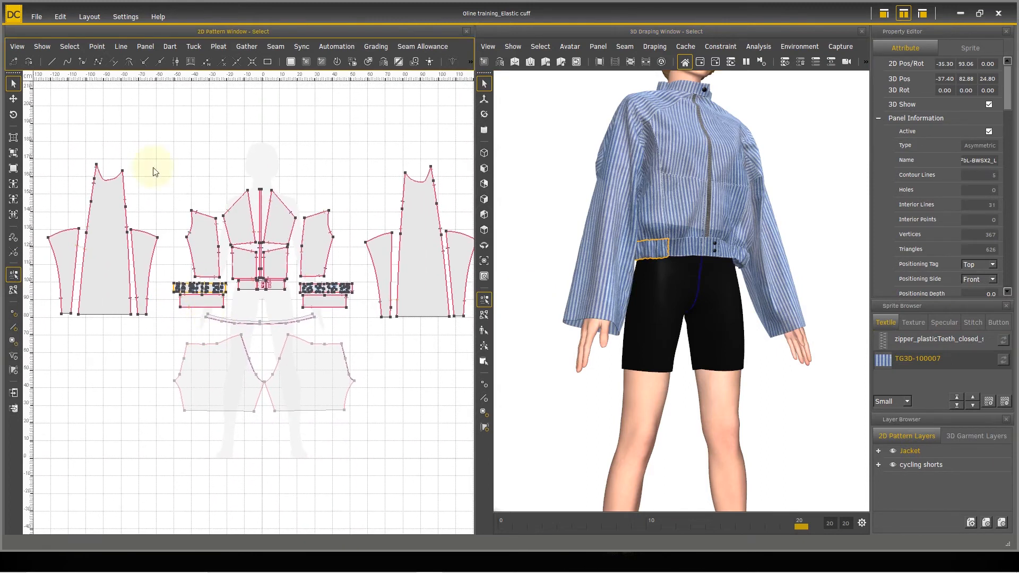
{"action": "left_click", "coordinate": [49, 47]}
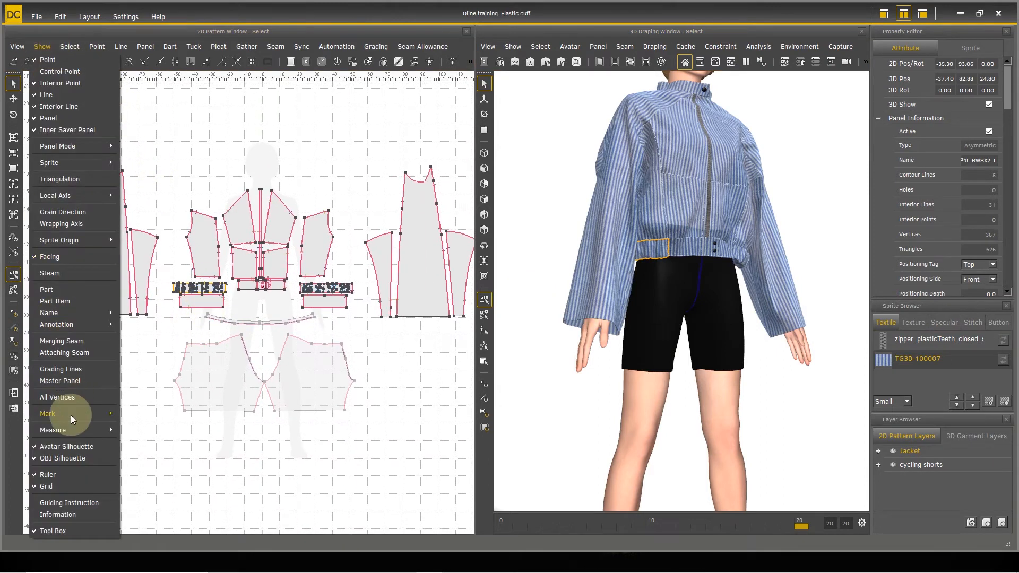
{"action": "mouse_move", "coordinate": [87, 431]}
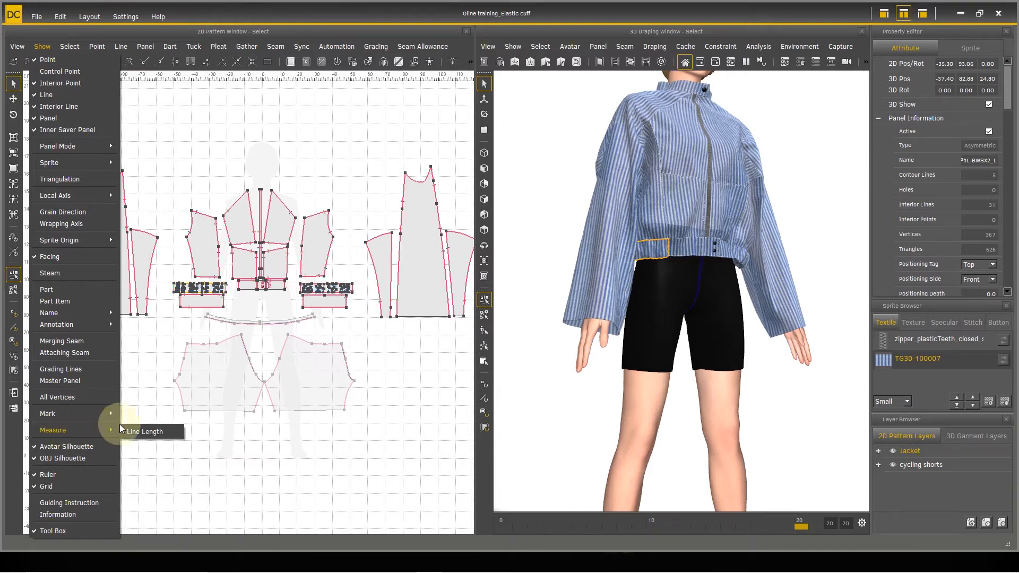
{"action": "left_click", "coordinate": [135, 431]}
{"action": "right_click_drag", "start_coordinate": [183, 363], "coordinate": [231, 340]}
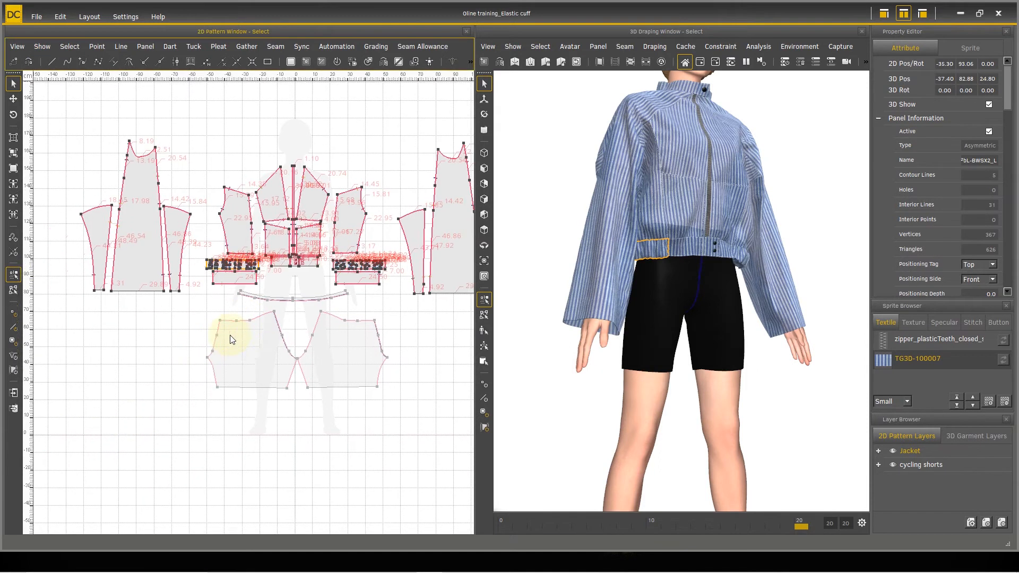
{"action": "scroll", "coordinate": [223, 334], "scroll_direction": "up", "scroll_amount": 5}
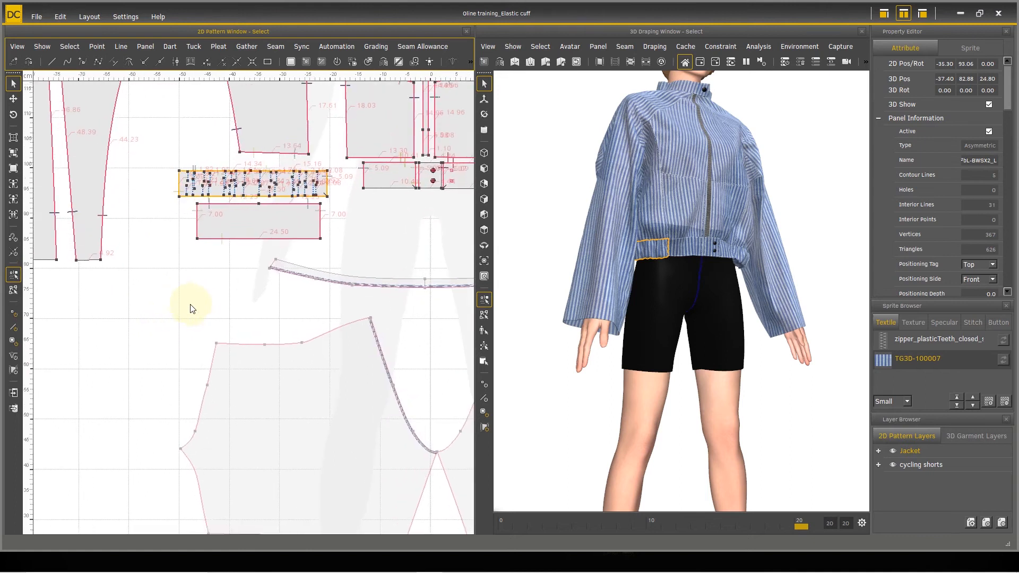
{"action": "middle_click_drag", "start_coordinate": [192, 308], "coordinate": [324, 362]}
{"action": "scroll", "coordinate": [276, 366], "scroll_direction": "up", "scroll_amount": 2}
{"action": "middle_click_drag", "start_coordinate": [242, 347], "coordinate": [419, 357]}
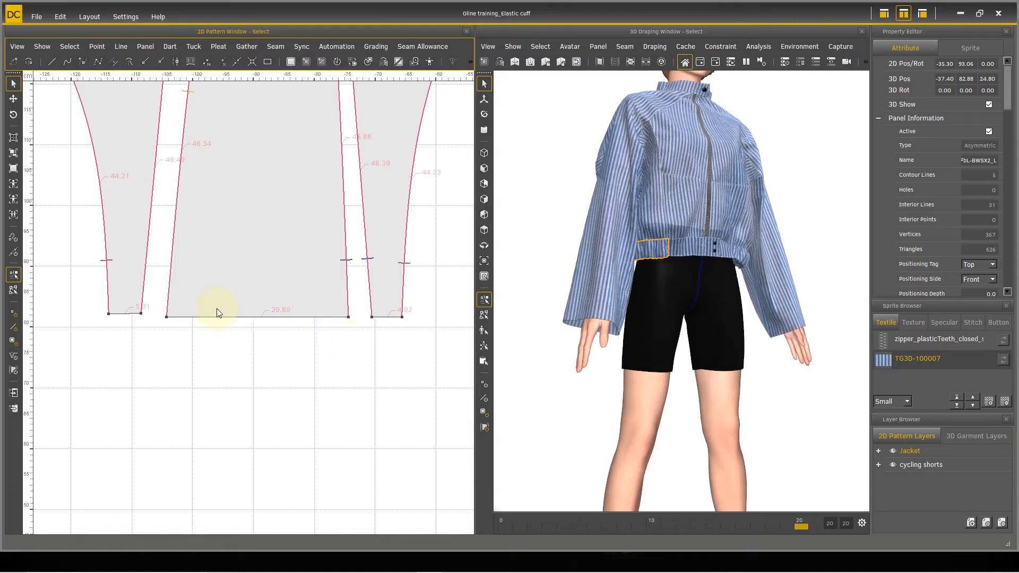
Step: Create a 40 by 3.5 cm rectangle below the sleeve pieces and turn its contour into a panel
{"action": "left_click", "coordinate": [267, 61]}
{"action": "left_click", "coordinate": [113, 329]}
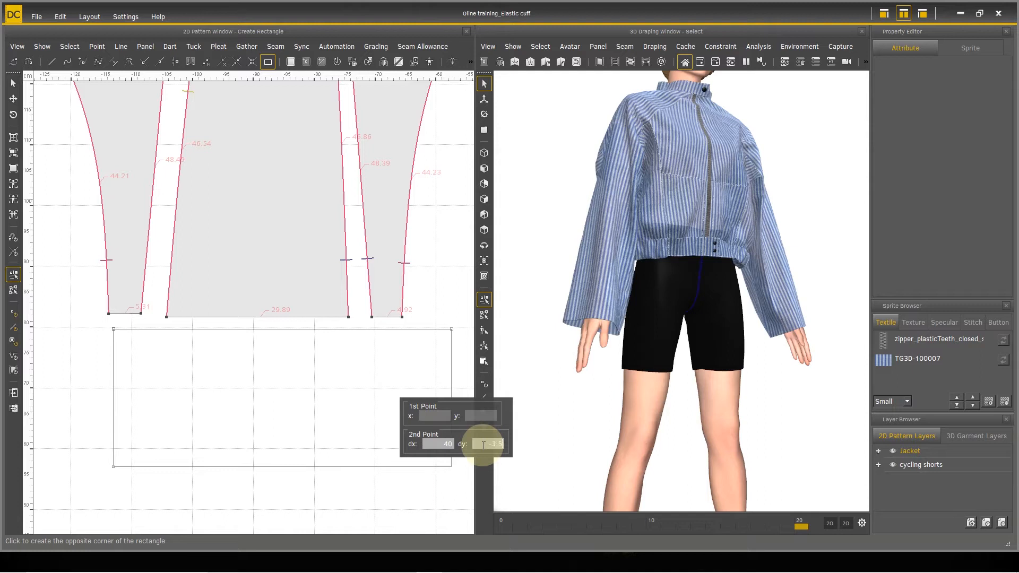
{"action": "key", "text": "Return"}
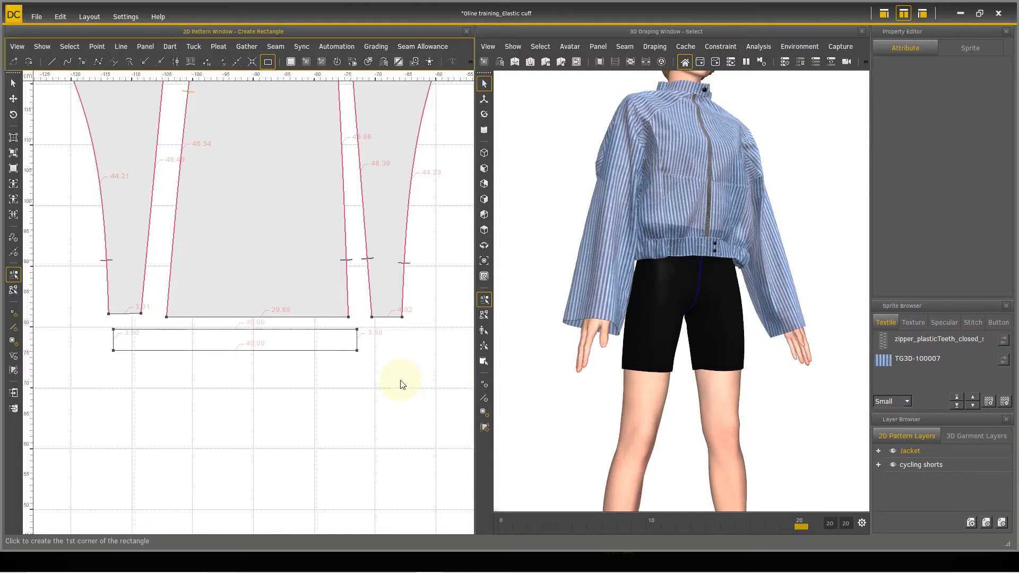
{"action": "left_click", "coordinate": [293, 64]}
{"action": "left_click_drag", "start_coordinate": [108, 328], "coordinate": [376, 373]}
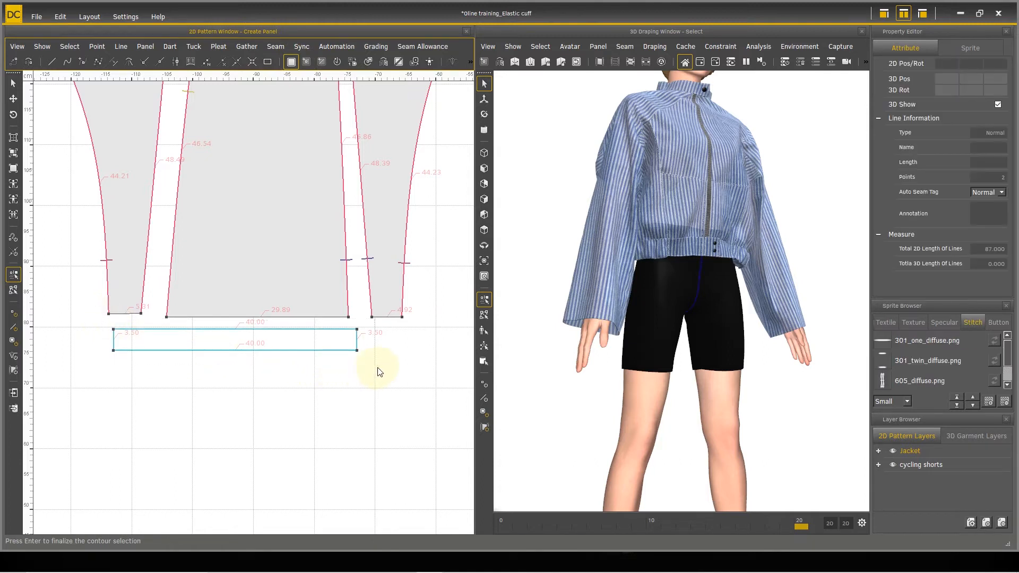
{"action": "key", "text": "Return"}
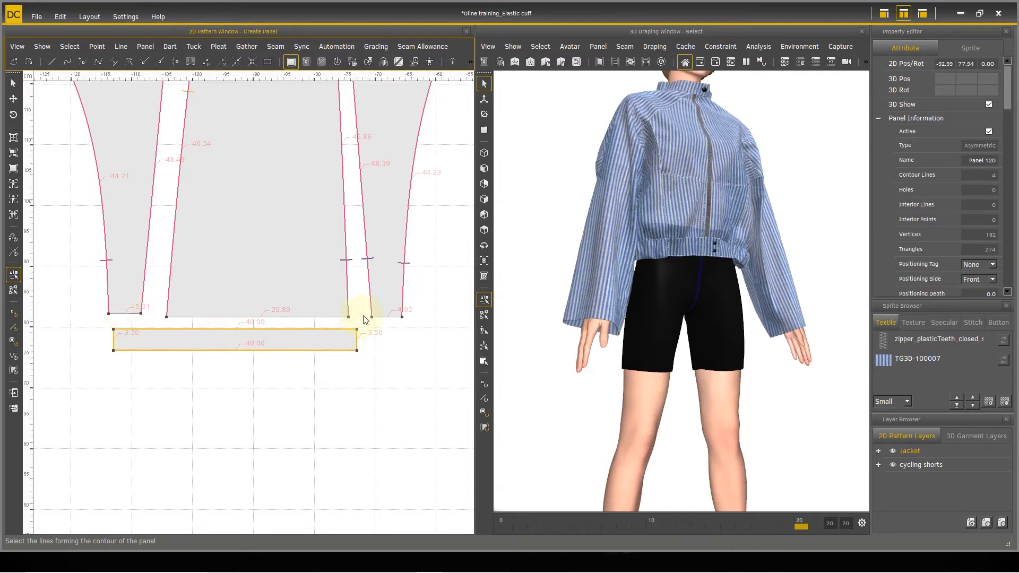
Step: Divide the new cuff panel's upper edge 5.3 cm from its left end
{"action": "left_click", "coordinate": [222, 62]}
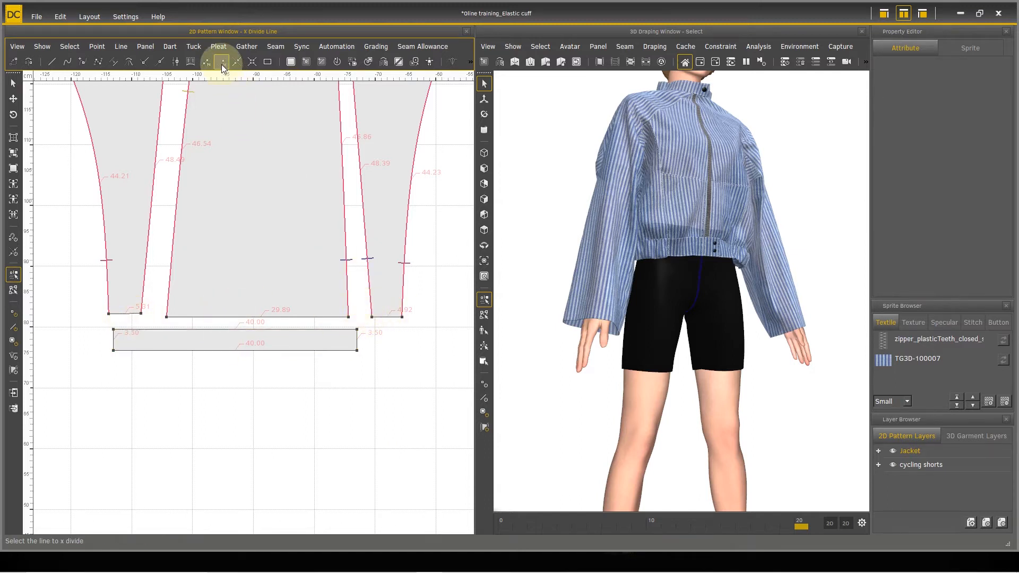
{"action": "left_click", "coordinate": [128, 337]}
{"action": "left_click", "coordinate": [144, 335]}
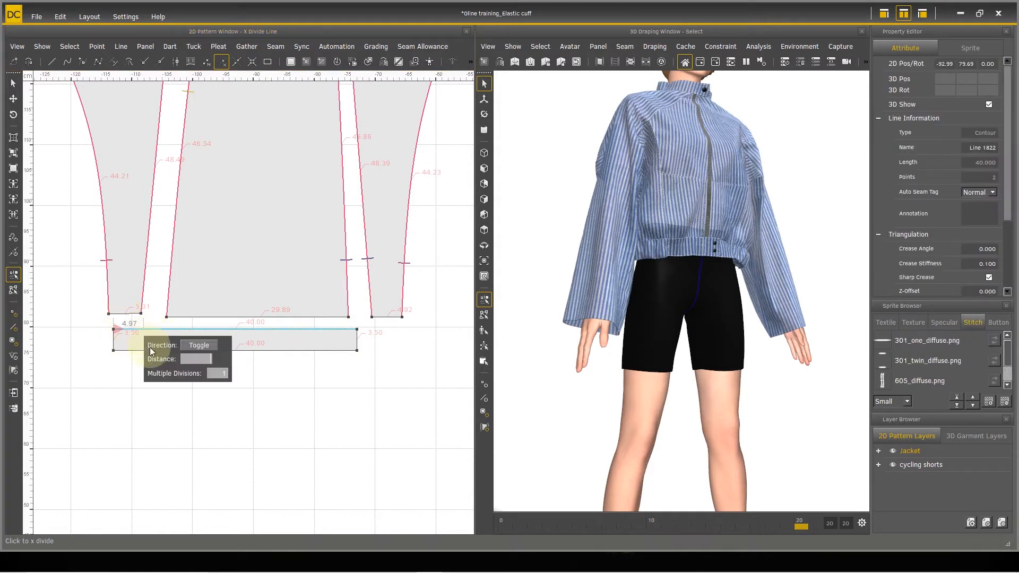
{"action": "type", "text": "5.3"}
{"action": "key", "text": "Return"}
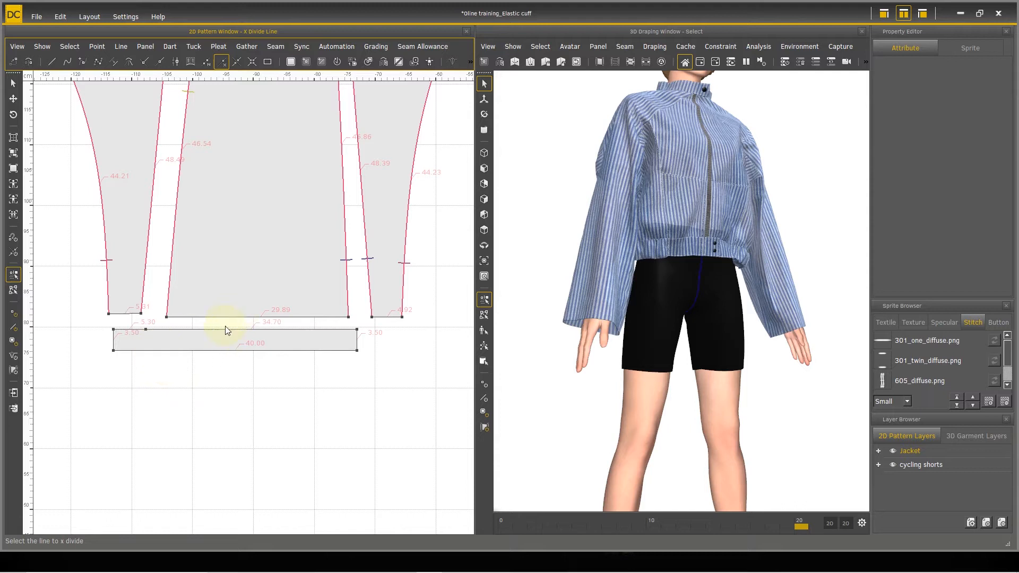
Step: Divide the longer segment of the cuff panel's upper edge 30 cm from the first division point
{"action": "left_click", "coordinate": [237, 330]}
{"action": "right_click", "coordinate": [260, 339]}
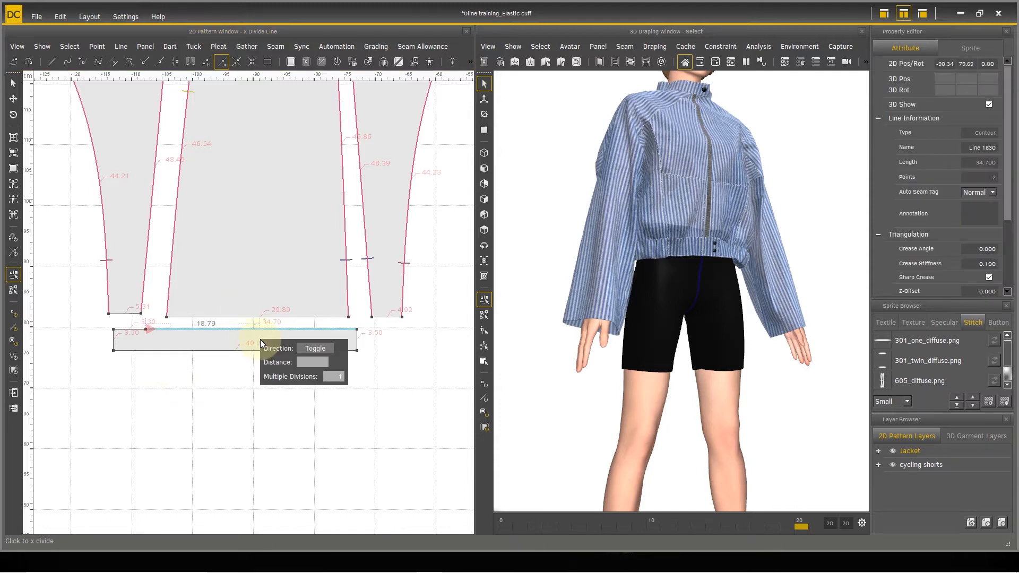
{"action": "type", "text": "40"}
{"action": "key", "text": "Return"}
{"action": "type", "text": "30"}
{"action": "key", "text": "Return"}
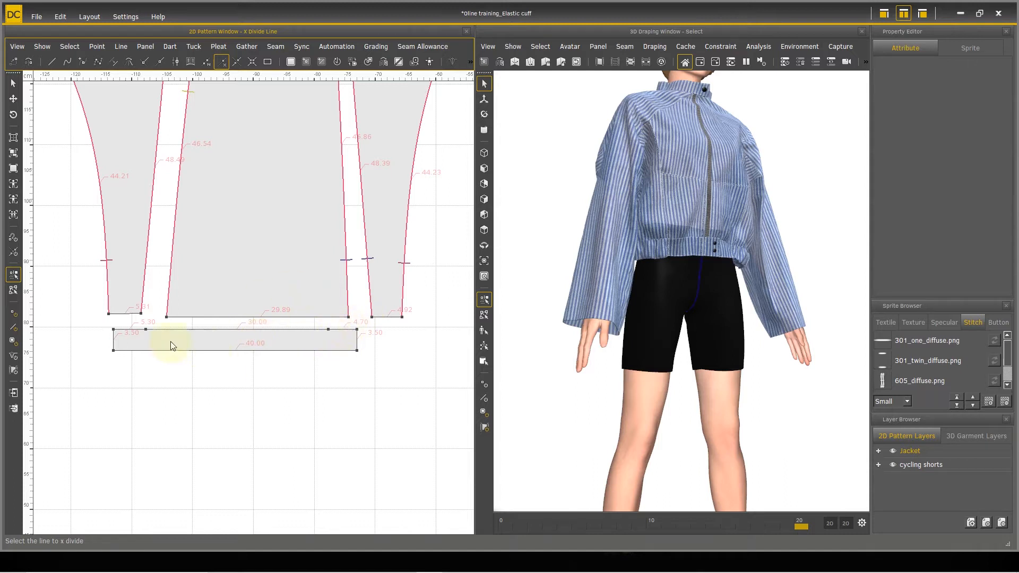
Step: Center the cuff panel under the sleeve pieces, duplicate it and align the copy directly below the original
{"action": "left_click", "coordinate": [13, 99]}
{"action": "scroll", "coordinate": [336, 340], "scroll_direction": "down", "scroll_amount": 1}
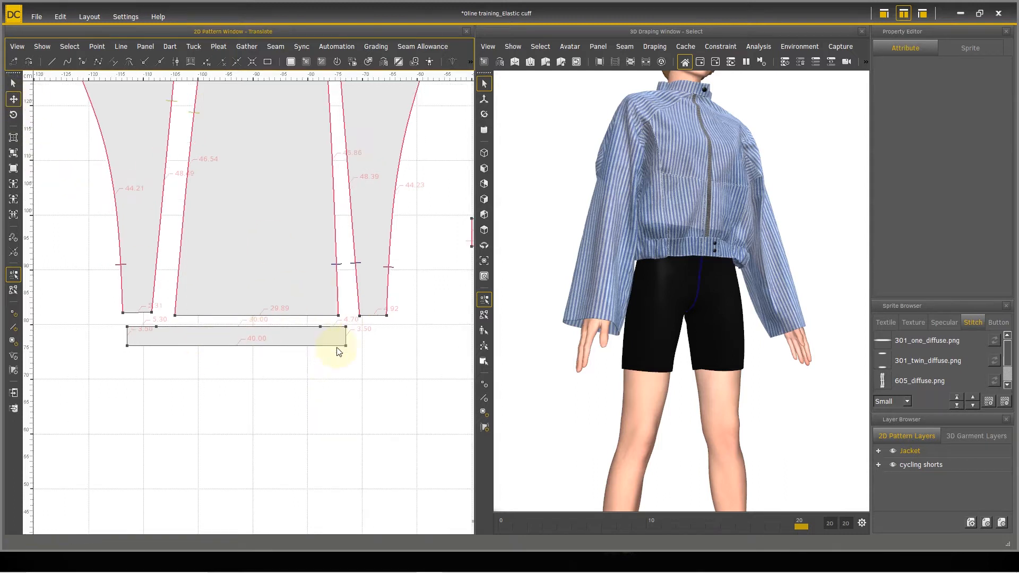
{"action": "left_click", "coordinate": [279, 343]}
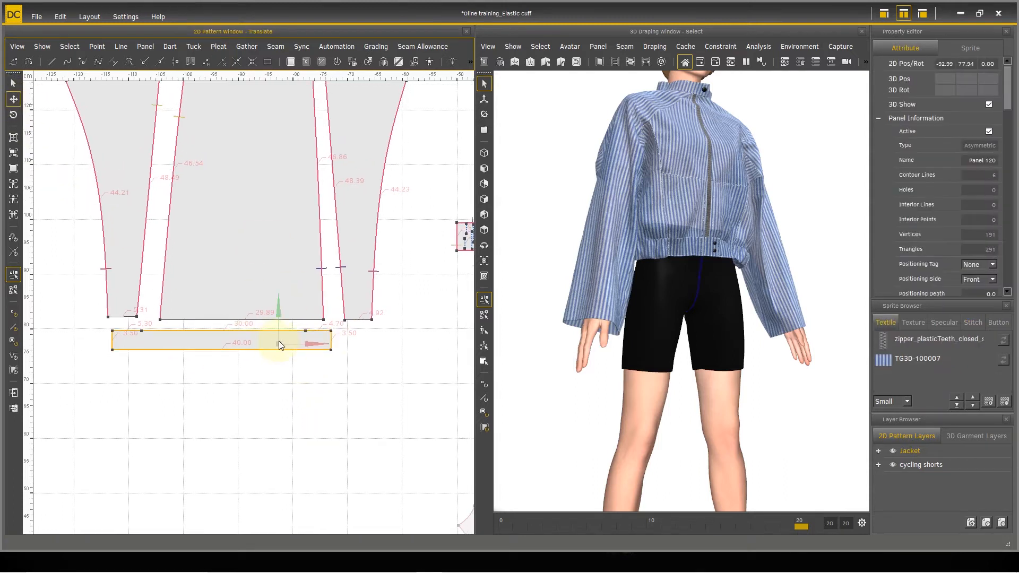
{"action": "left_click_drag", "start_coordinate": [280, 350], "coordinate": [299, 354]}
{"action": "key", "text": "ctrl+c"}
{"action": "key", "text": "ctrl+v"}
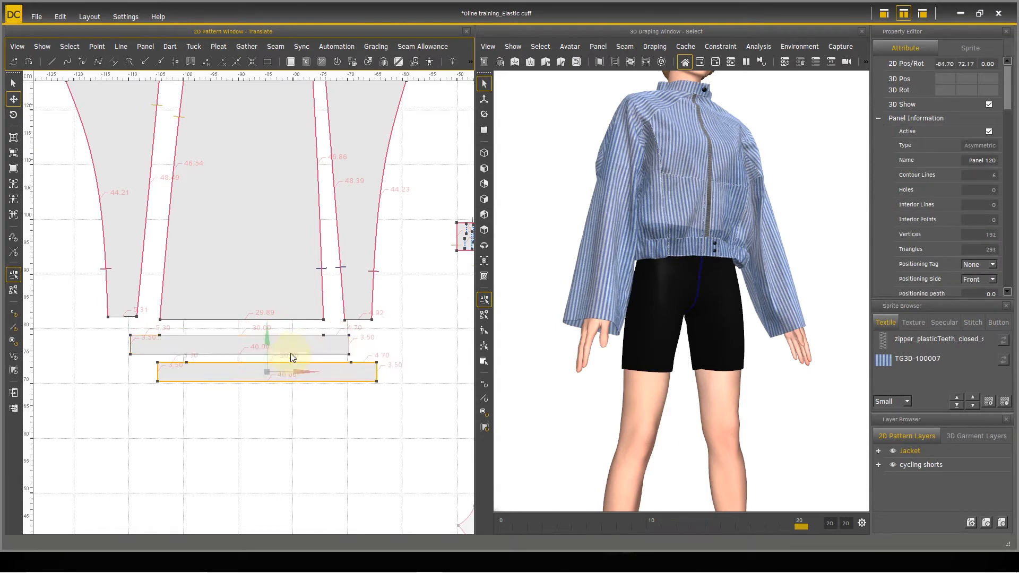
{"action": "left_click_drag", "start_coordinate": [266, 372], "coordinate": [237, 373]}
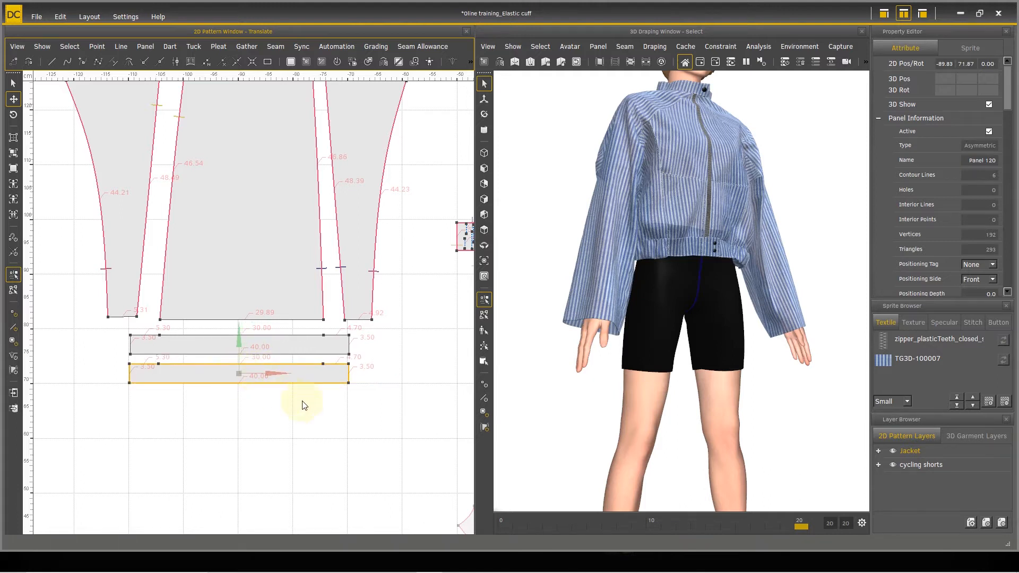
Step: Select both cuff panels and create symmetrically unified counterparts of them for the other sleeve
{"action": "scroll", "coordinate": [319, 418], "scroll_direction": "down", "scroll_amount": 3}
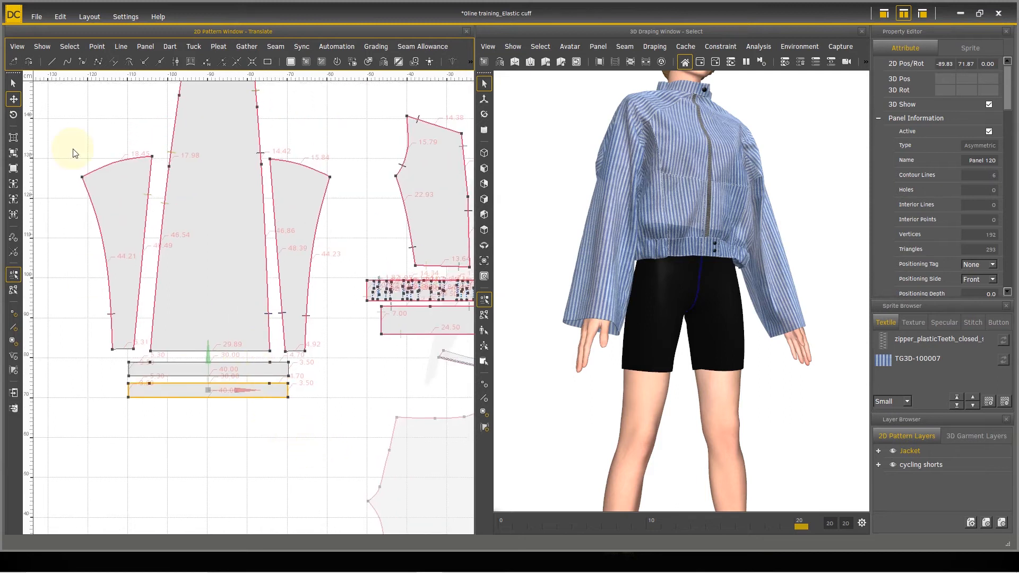
{"action": "scroll", "coordinate": [333, 366], "scroll_direction": "down", "scroll_amount": 5}
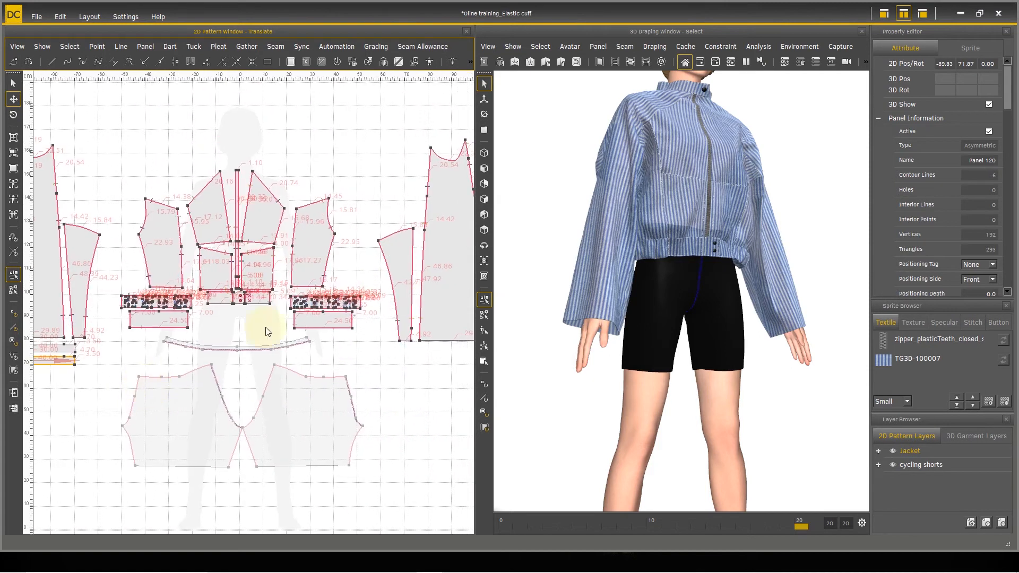
{"action": "middle_click_drag", "start_coordinate": [57, 399], "coordinate": [265, 388]}
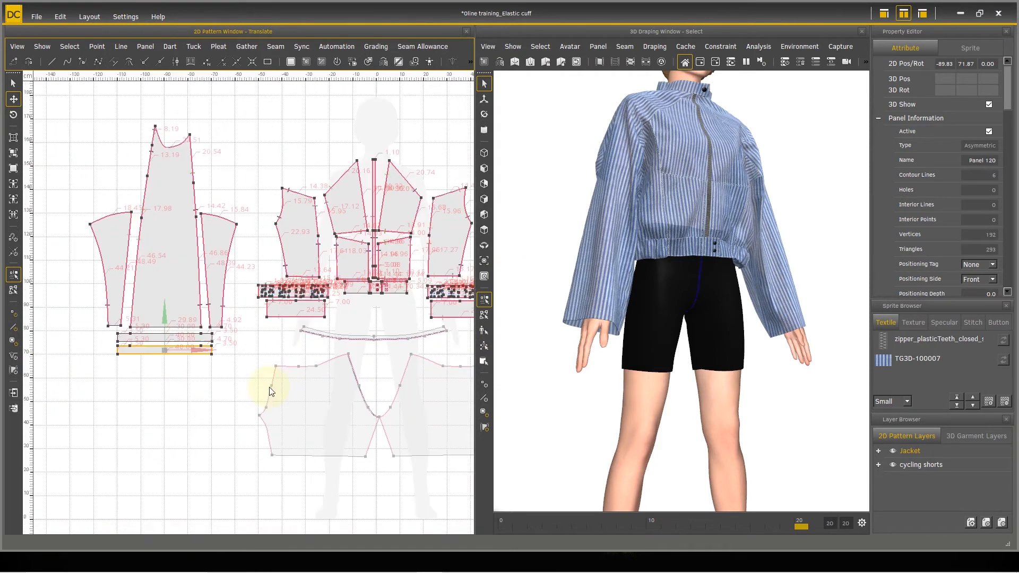
{"action": "left_click", "coordinate": [13, 83]}
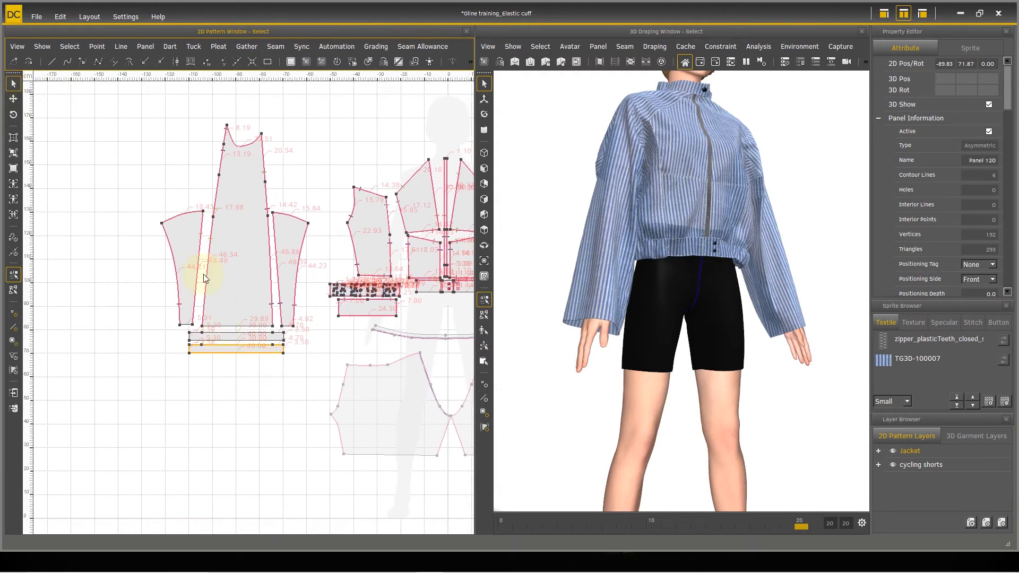
{"action": "left_click", "coordinate": [245, 338], "text": "shift"}
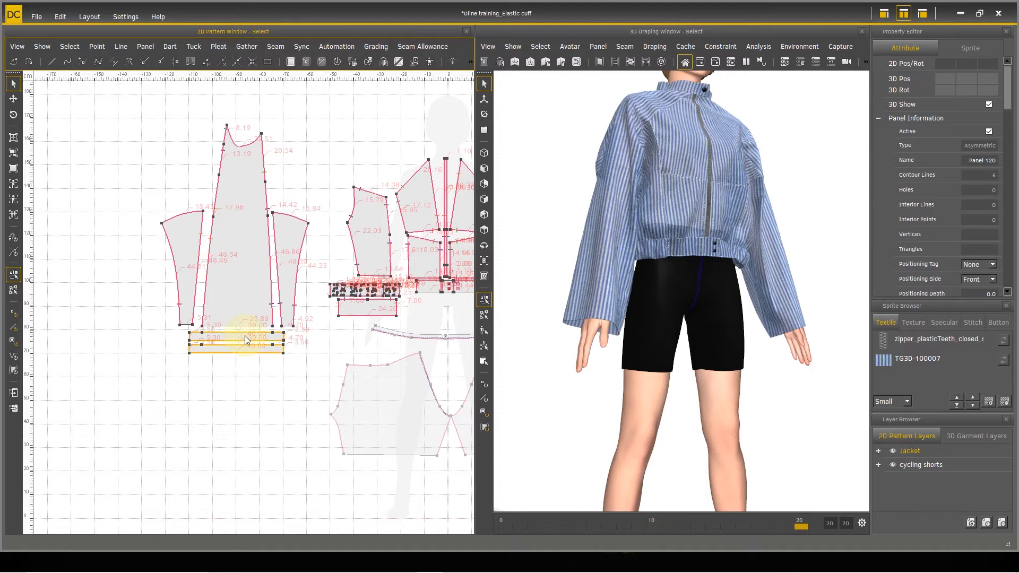
{"action": "left_click", "coordinate": [145, 46]}
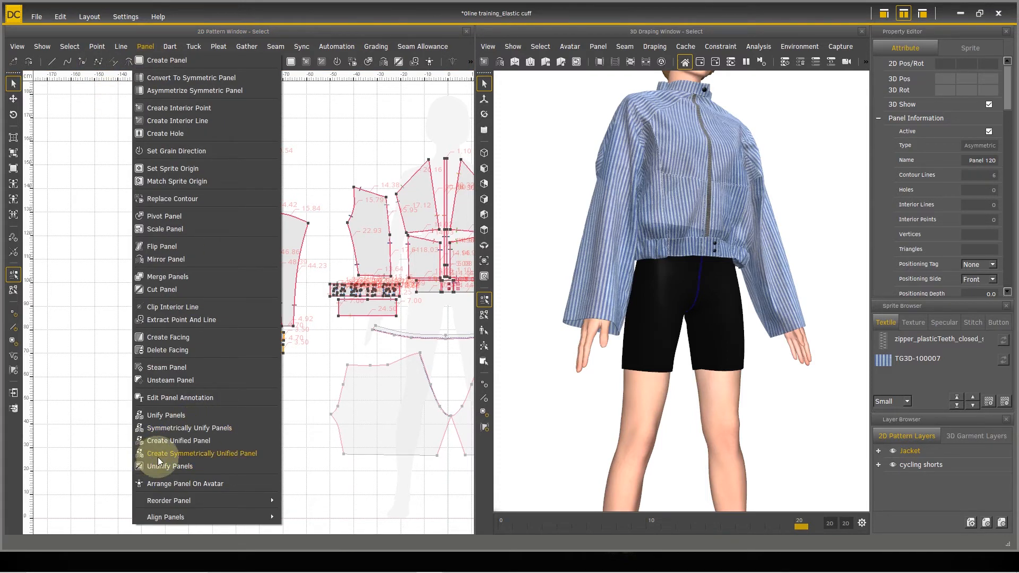
{"action": "left_click", "coordinate": [259, 452]}
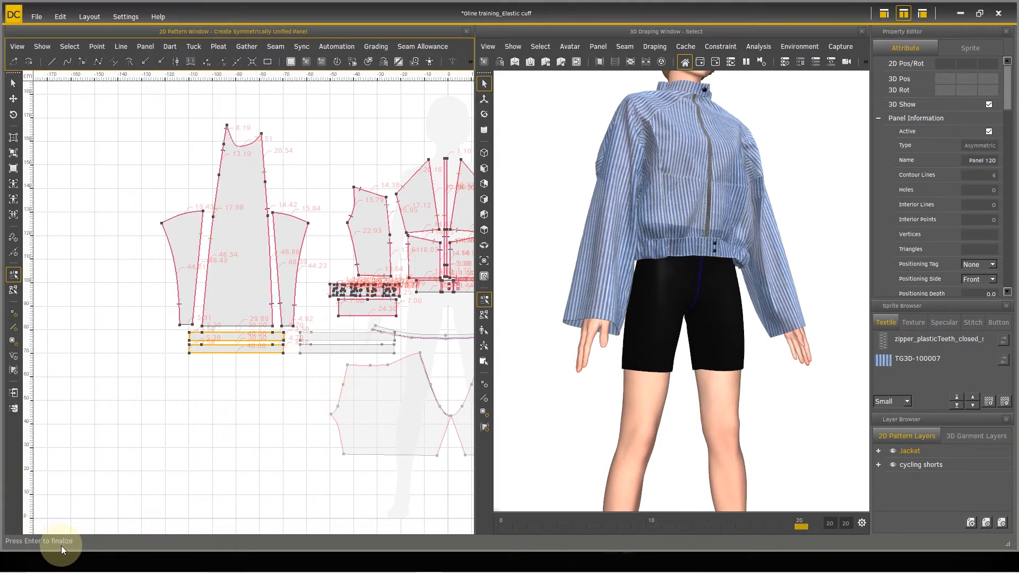
{"action": "key", "text": "Return"}
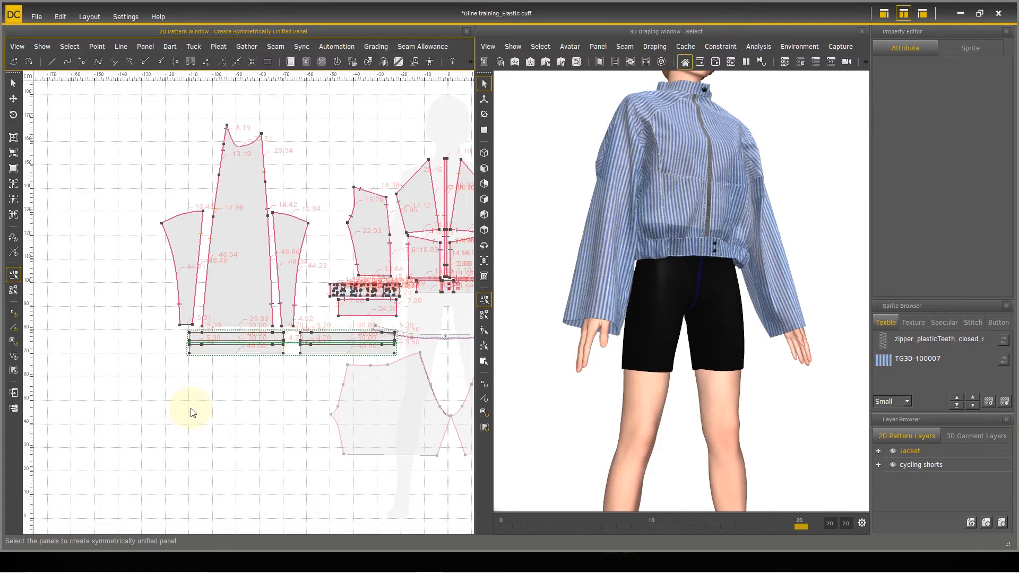
Step: Select all four cuff panels and move them below the hem band pieces, one pair on each side of the avatar silhouette
{"action": "scroll", "coordinate": [222, 410], "scroll_direction": "up", "scroll_amount": 2}
{"action": "middle_click_drag", "start_coordinate": [239, 424], "coordinate": [197, 396]}
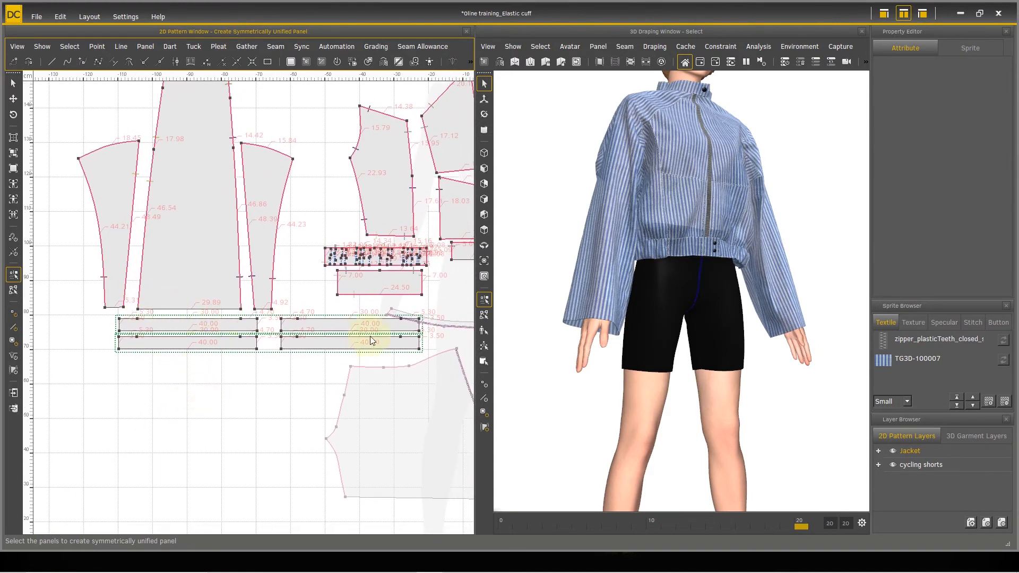
{"action": "scroll", "coordinate": [345, 397], "scroll_direction": "down", "scroll_amount": 2}
{"action": "middle_click_drag", "start_coordinate": [359, 396], "coordinate": [303, 413]}
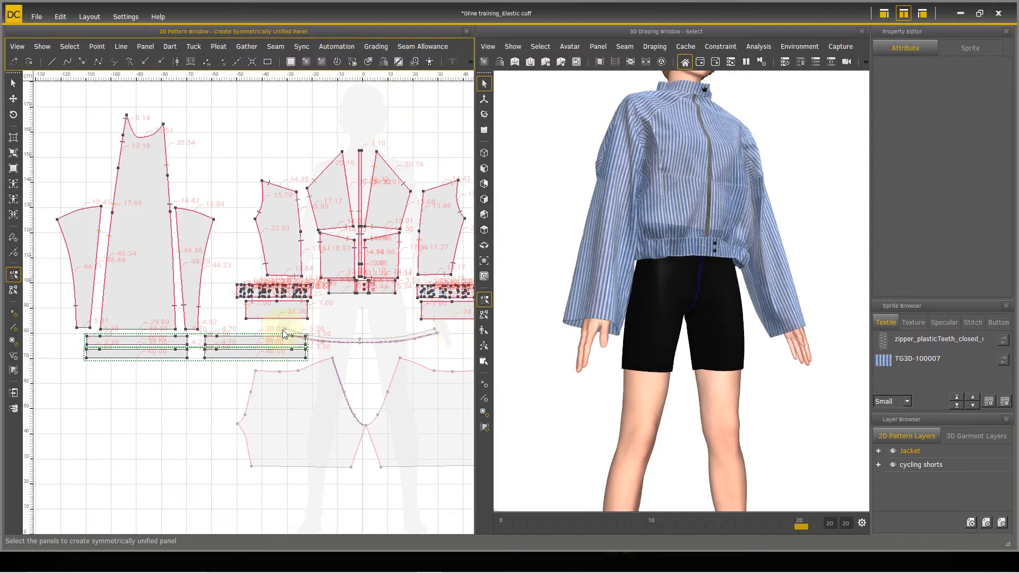
{"action": "left_click", "coordinate": [13, 99]}
{"action": "left_click", "coordinate": [158, 340]}
{"action": "left_click", "coordinate": [159, 354], "text": "shift"}
{"action": "left_click", "coordinate": [220, 339], "text": "shift"}
{"action": "left_click", "coordinate": [229, 352], "text": "shift"}
{"action": "left_click_drag", "start_coordinate": [230, 352], "coordinate": [373, 342]}
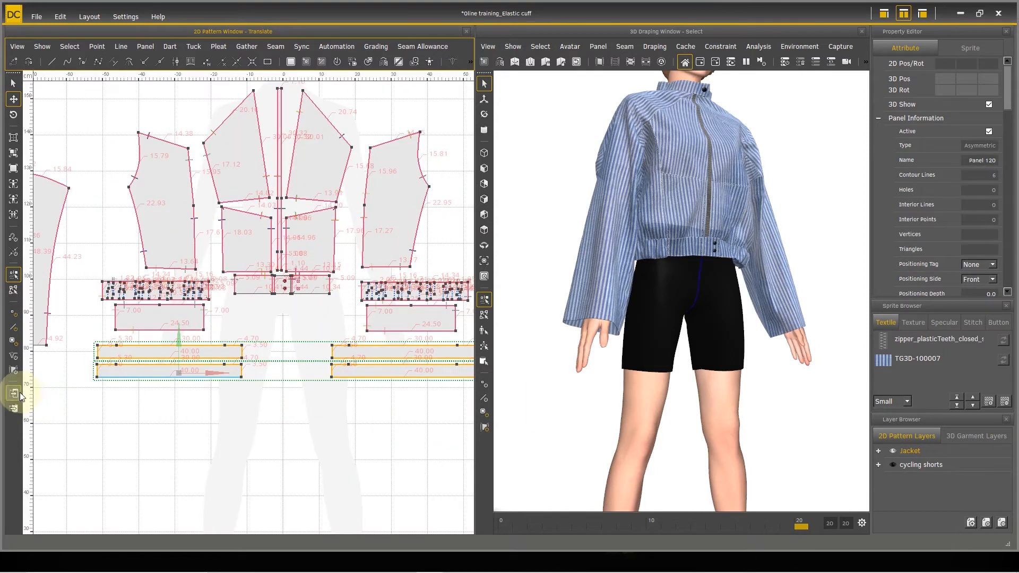
Step: Bring the four selected cuff panels from the 2D pattern into the 3D draping view
{"action": "left_click", "coordinate": [14, 393]}
{"action": "scroll", "coordinate": [668, 408], "scroll_direction": "down", "scroll_amount": 1}
{"action": "right_click_drag", "start_coordinate": [701, 376], "coordinate": [668, 436]}
{"action": "scroll", "coordinate": [668, 437], "scroll_direction": "down", "scroll_amount": 1}
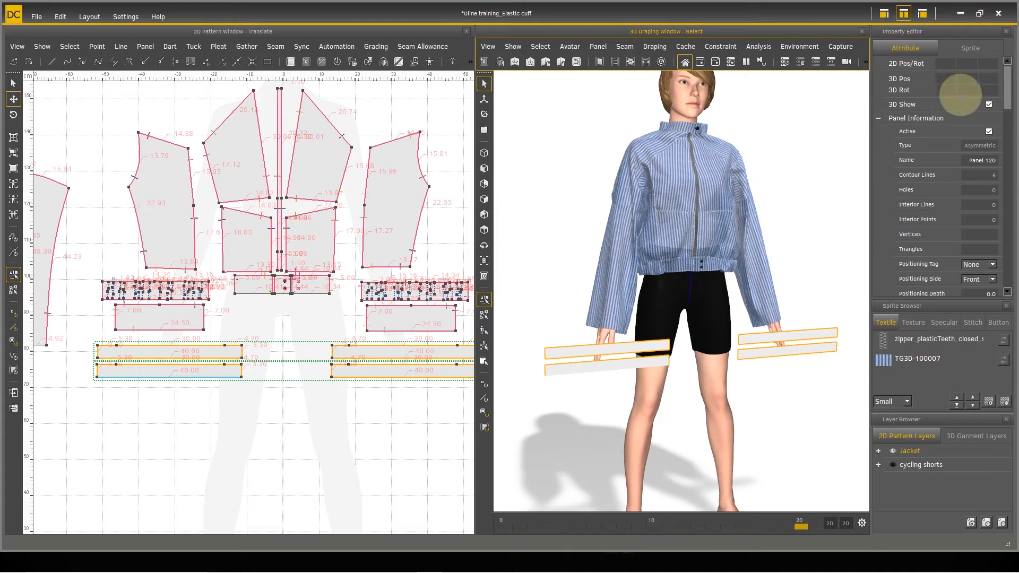
Step: Enable Manual Wrap for all four cuff panels and adjust the Top and Bottom wrap until each curls into a ring around its hand
{"action": "left_click_drag", "start_coordinate": [1007, 93], "coordinate": [1011, 153]}
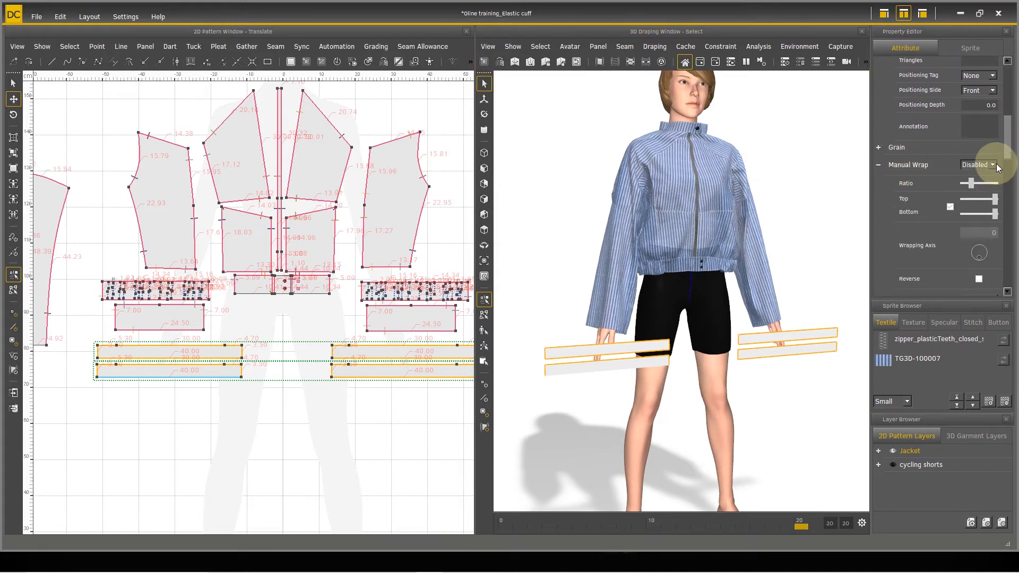
{"action": "left_click", "coordinate": [982, 174]}
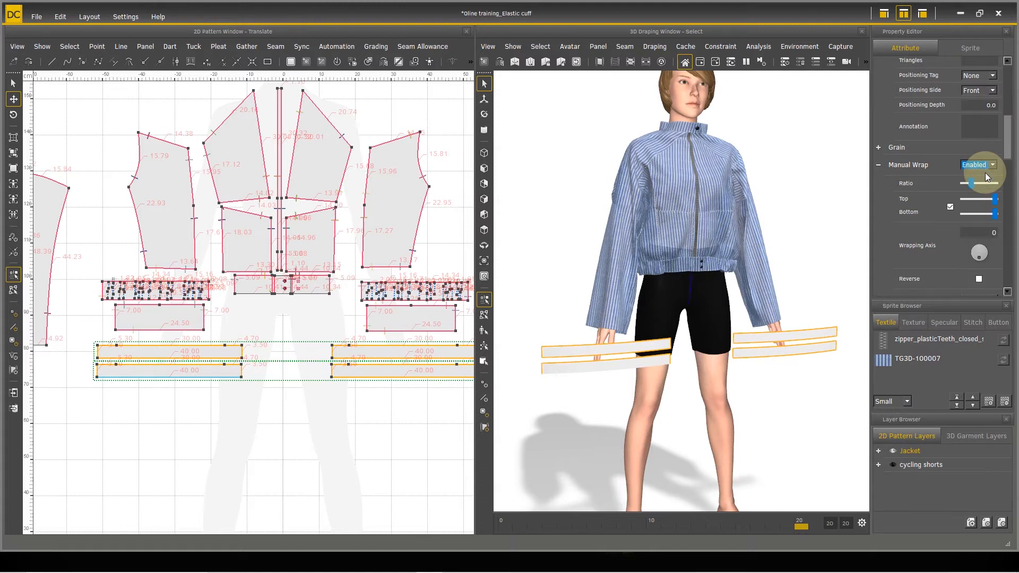
{"action": "right_click_drag", "start_coordinate": [791, 298], "coordinate": [852, 278]}
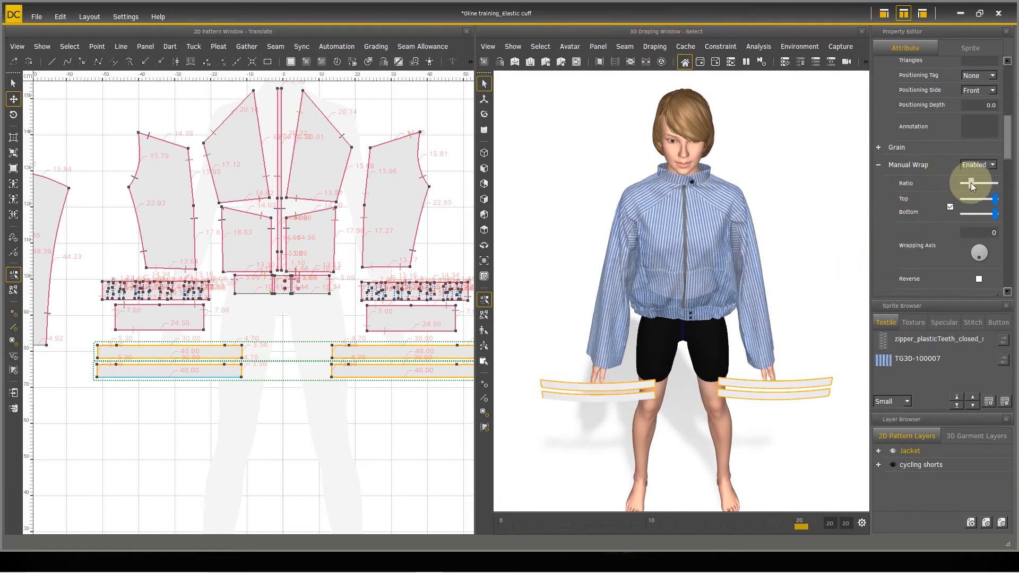
{"action": "left_click_drag", "start_coordinate": [968, 183], "coordinate": [995, 183]}
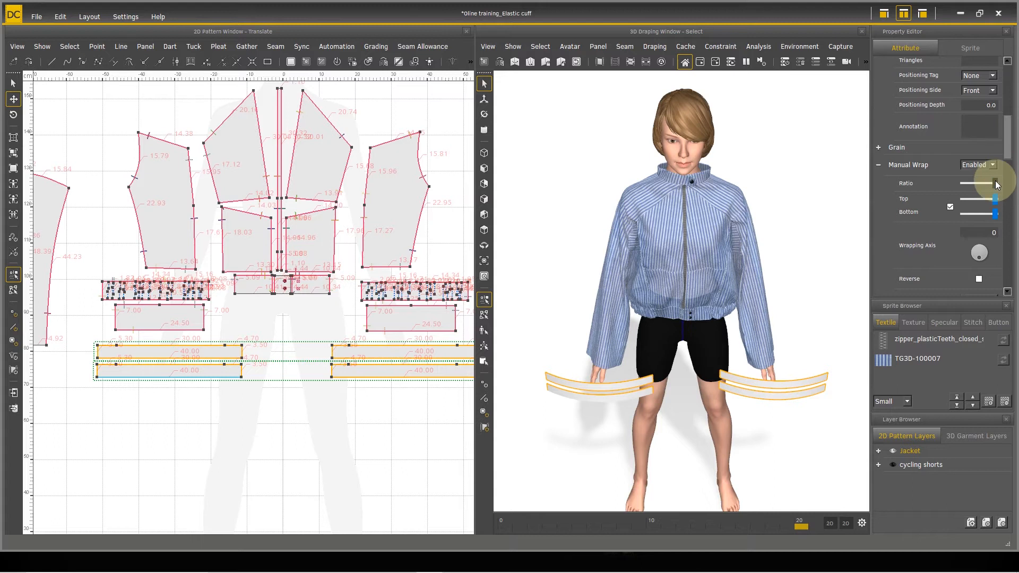
{"action": "left_click_drag", "start_coordinate": [995, 183], "coordinate": [970, 190]}
{"action": "left_click", "coordinate": [977, 198]}
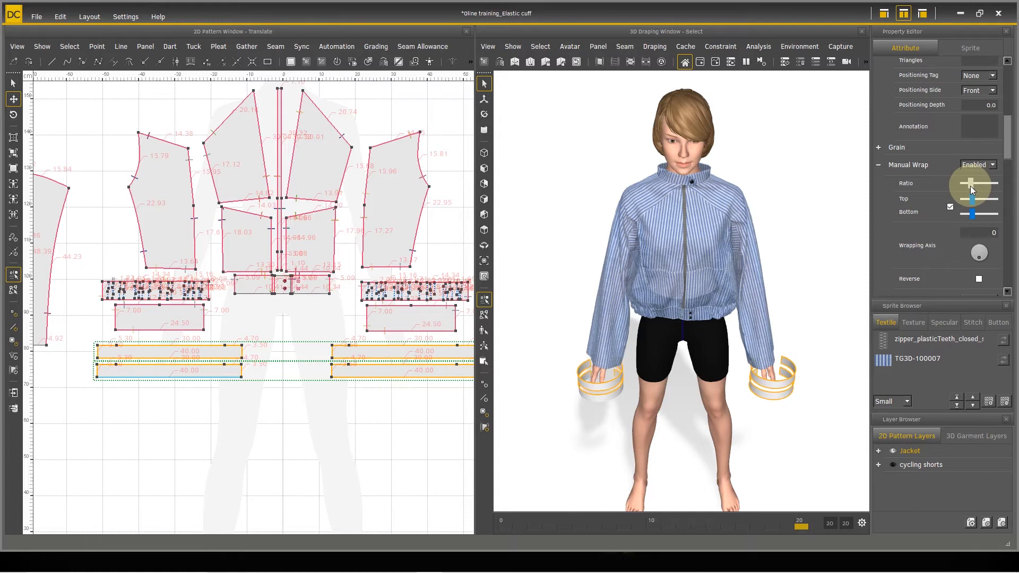
Step: Select only the lower cuff ring on each hand and reduce its wrap to a smaller diameter than the upper ring
{"action": "right_click_drag", "start_coordinate": [791, 354], "coordinate": [804, 387]}
{"action": "right_click_drag", "start_coordinate": [739, 407], "coordinate": [760, 384]}
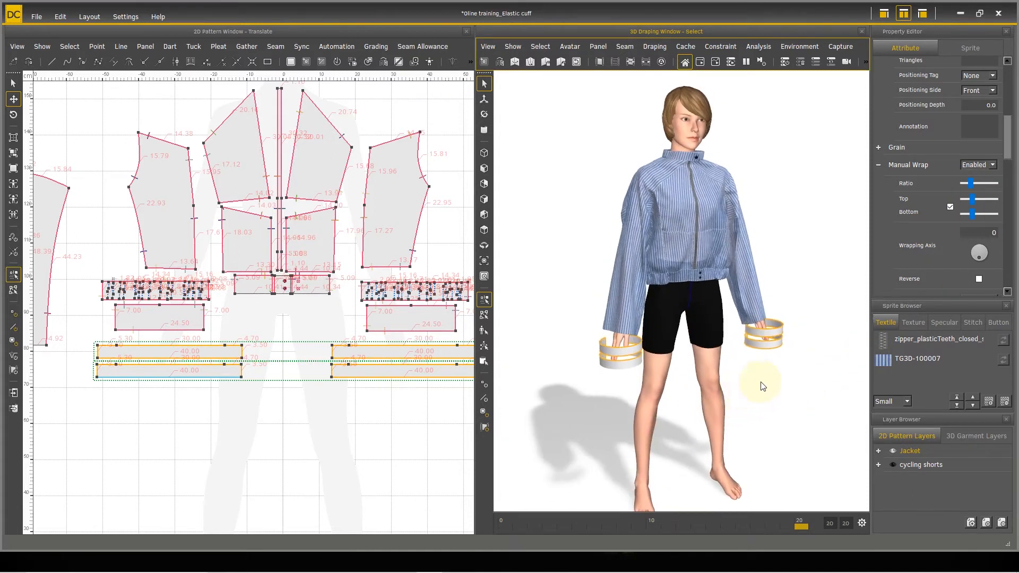
{"action": "scroll", "coordinate": [745, 383], "scroll_direction": "up", "scroll_amount": 5}
{"action": "right_click_drag", "start_coordinate": [714, 427], "coordinate": [542, 388]}
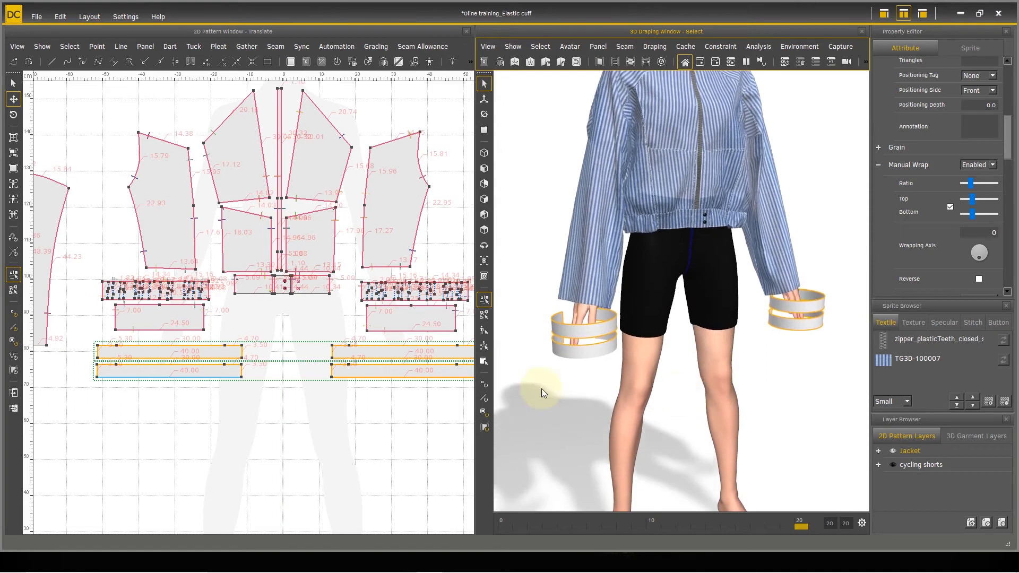
{"action": "left_click", "coordinate": [585, 357]}
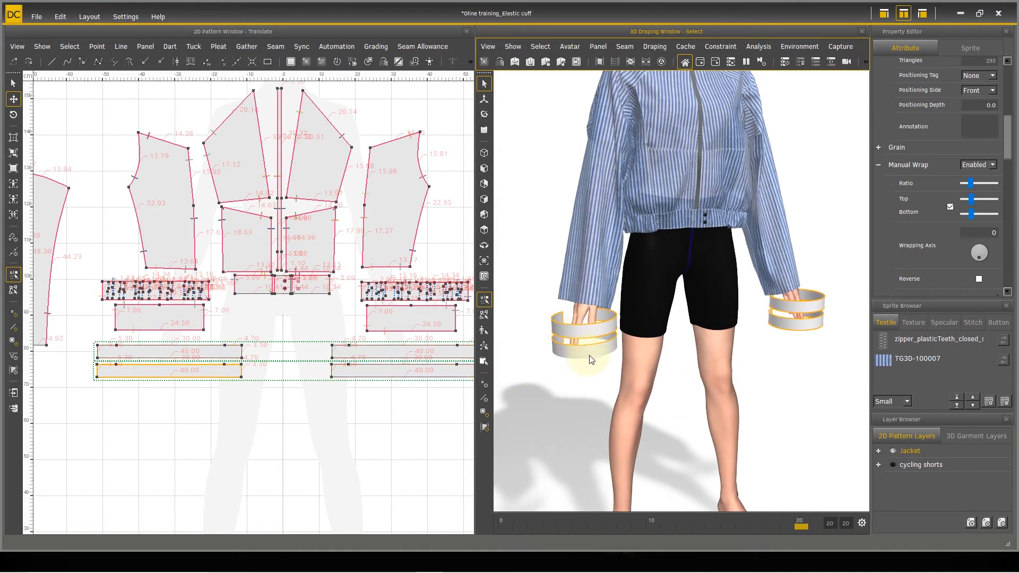
{"action": "left_click", "coordinate": [808, 324], "text": "shift"}
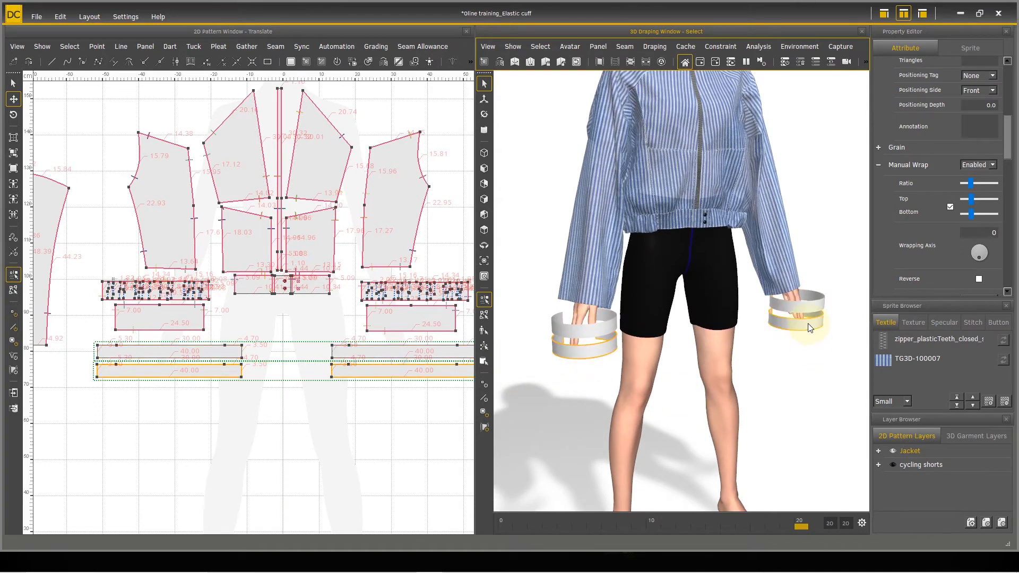
{"action": "left_click_drag", "start_coordinate": [970, 198], "coordinate": [968, 197]}
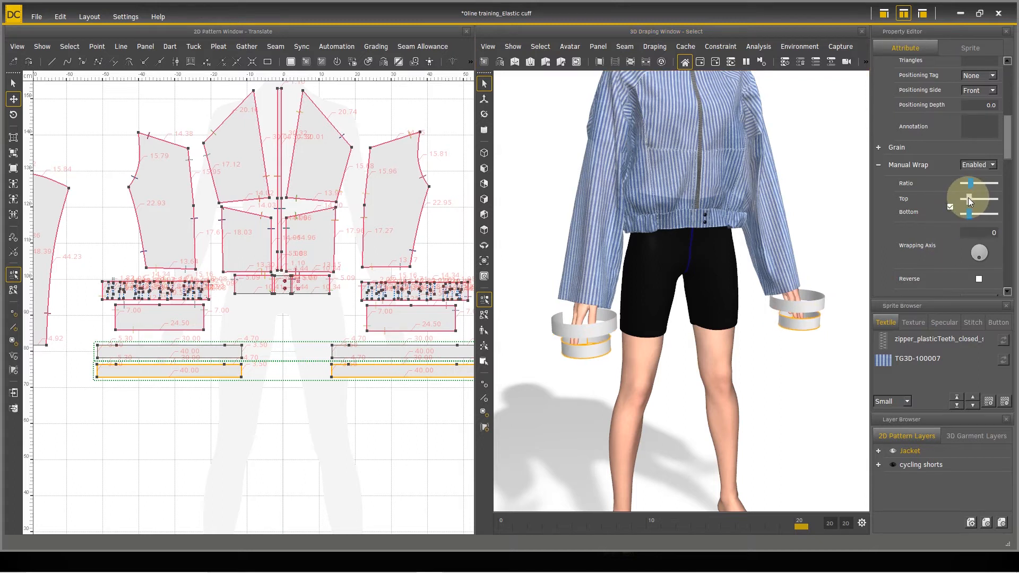
{"action": "left_click_drag", "start_coordinate": [969, 198], "coordinate": [967, 199]}
Step: Raise the two smaller cuff rings vertically until they sit inside the larger rings at both hands
{"action": "right_click_drag", "start_coordinate": [799, 378], "coordinate": [769, 394]}
{"action": "middle_click_drag", "start_coordinate": [766, 388], "coordinate": [718, 218]}
{"action": "right_click_drag", "start_coordinate": [720, 221], "coordinate": [821, 196]}
{"action": "right_click_drag", "start_coordinate": [757, 209], "coordinate": [596, 287]}
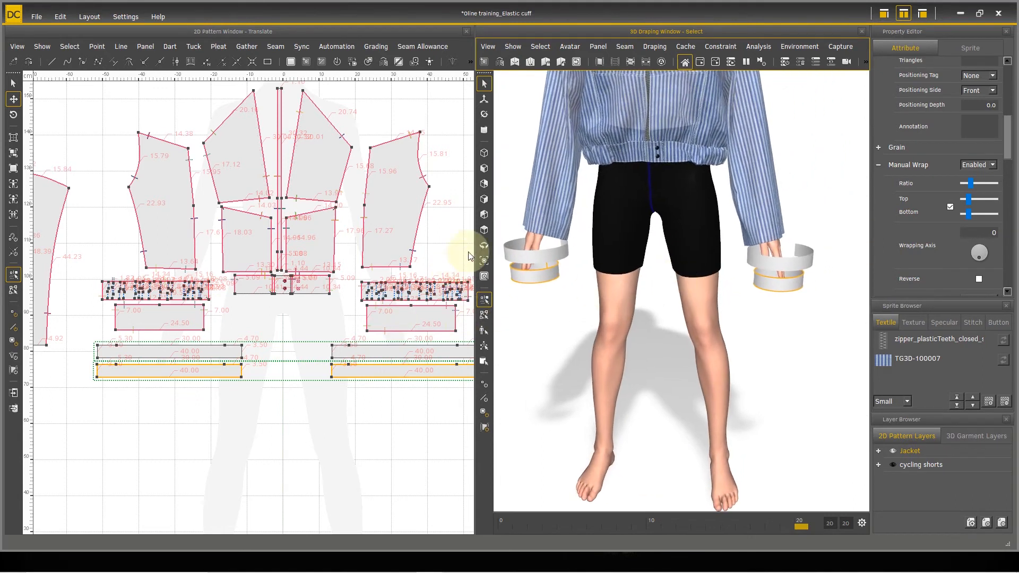
{"action": "left_click_drag", "start_coordinate": [473, 247], "coordinate": [416, 252]}
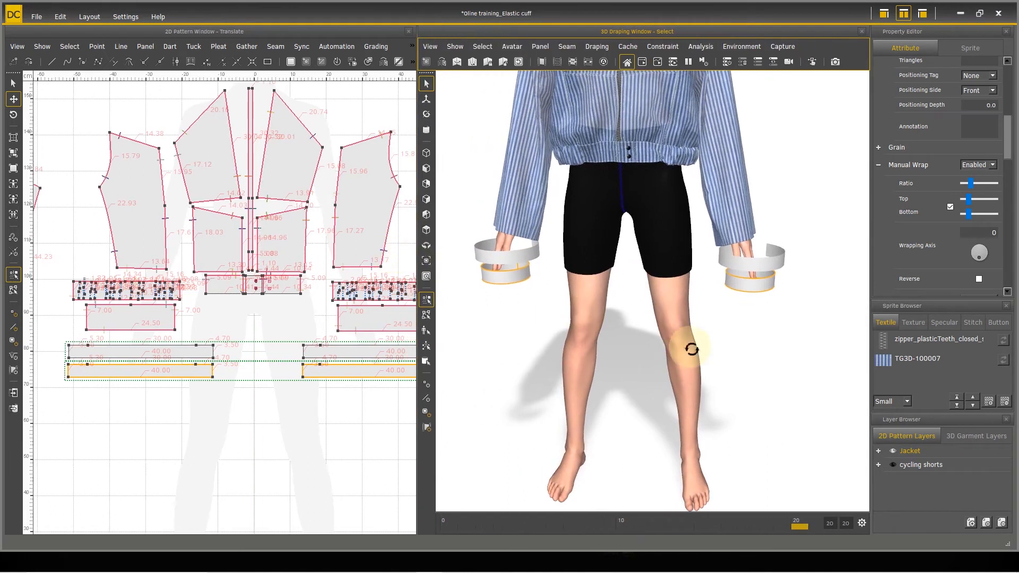
{"action": "right_click_drag", "start_coordinate": [675, 352], "coordinate": [702, 337]}
{"action": "left_click", "coordinate": [425, 100]}
{"action": "left_click_drag", "start_coordinate": [637, 239], "coordinate": [638, 218]}
{"action": "right_click_drag", "start_coordinate": [616, 311], "coordinate": [693, 258]}
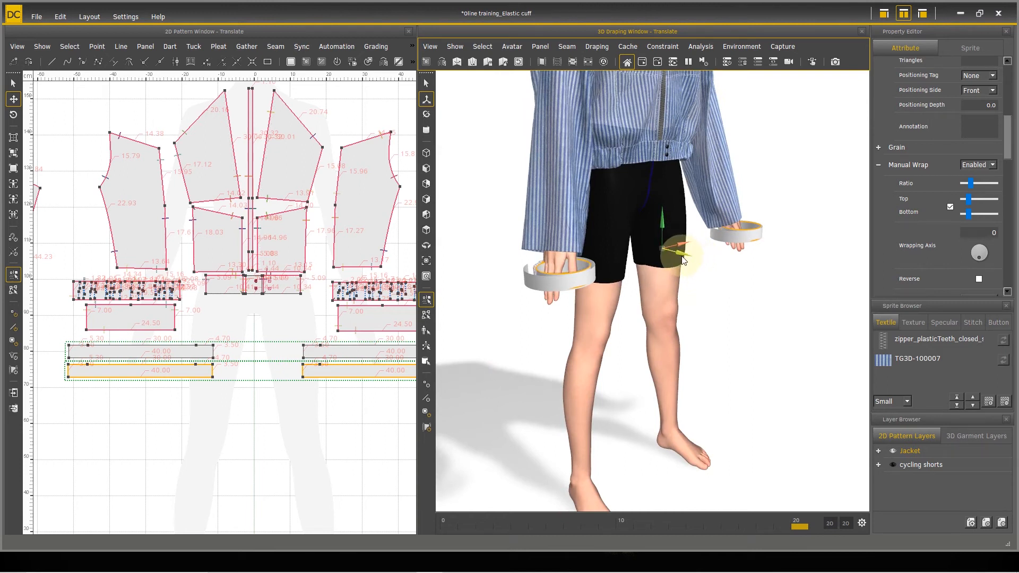
{"action": "right_click_drag", "start_coordinate": [667, 329], "coordinate": [682, 357]}
{"action": "scroll", "coordinate": [599, 348], "scroll_direction": "up", "scroll_amount": 6}
{"action": "right_click_drag", "start_coordinate": [588, 351], "coordinate": [644, 361]}
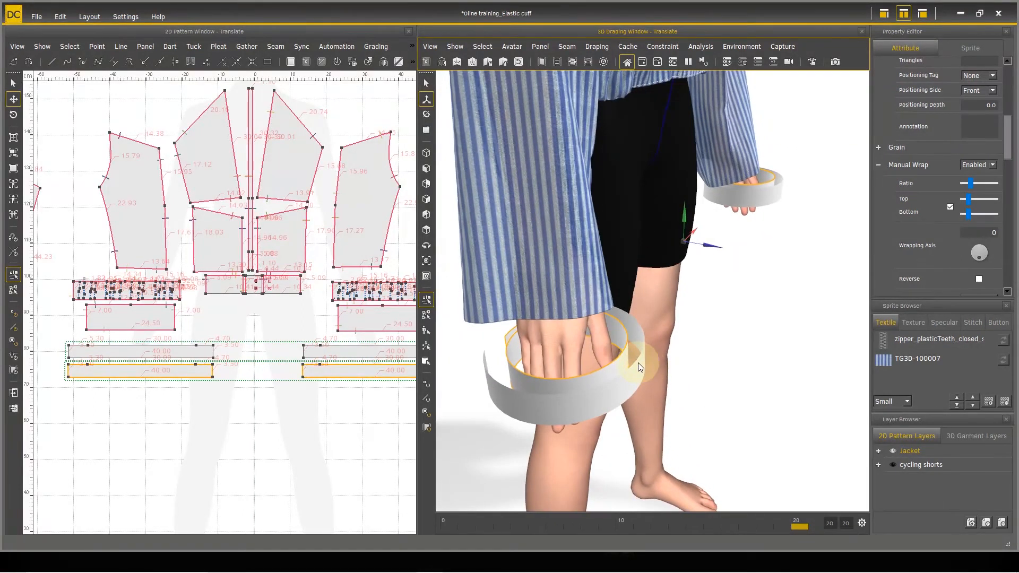
Step: Display the garment's seam lines in the 3D draping view
{"action": "left_click", "coordinate": [455, 47]}
{"action": "left_click", "coordinate": [513, 125]}
{"action": "right_click_drag", "start_coordinate": [660, 457], "coordinate": [548, 409]}
{"action": "scroll", "coordinate": [651, 359], "scroll_direction": "up", "scroll_amount": 3}
{"action": "right_click_drag", "start_coordinate": [650, 359], "coordinate": [676, 335]}
{"action": "right_click_drag", "start_coordinate": [730, 295], "coordinate": [768, 314]}
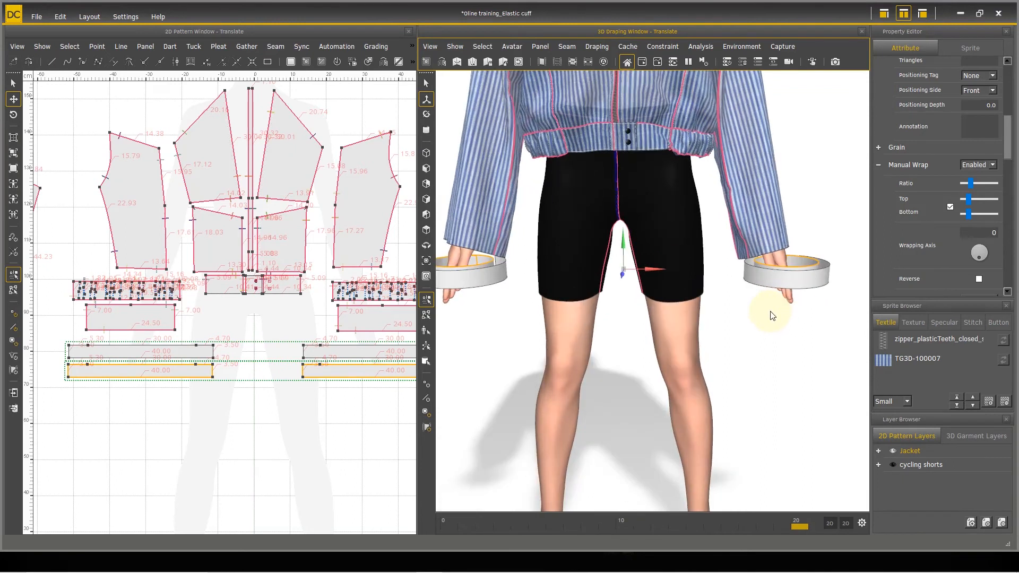
{"action": "left_click", "coordinate": [425, 82]}
{"action": "right_click_drag", "start_coordinate": [682, 261], "coordinate": [652, 294]}
{"action": "left_click", "coordinate": [765, 259], "text": "shift"}
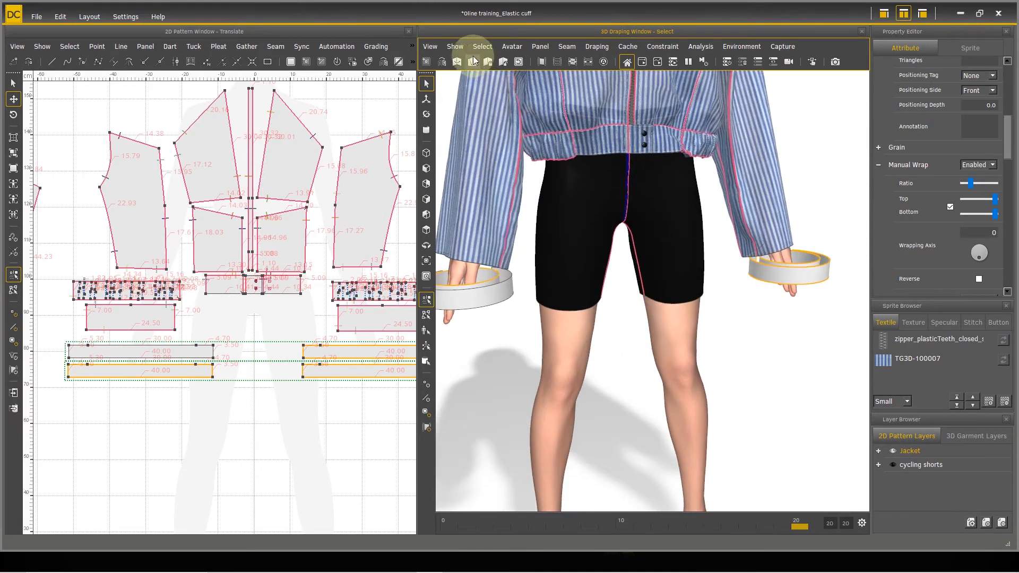
{"action": "left_click", "coordinate": [426, 116]}
{"action": "right_click_drag", "start_coordinate": [716, 341], "coordinate": [834, 297]}
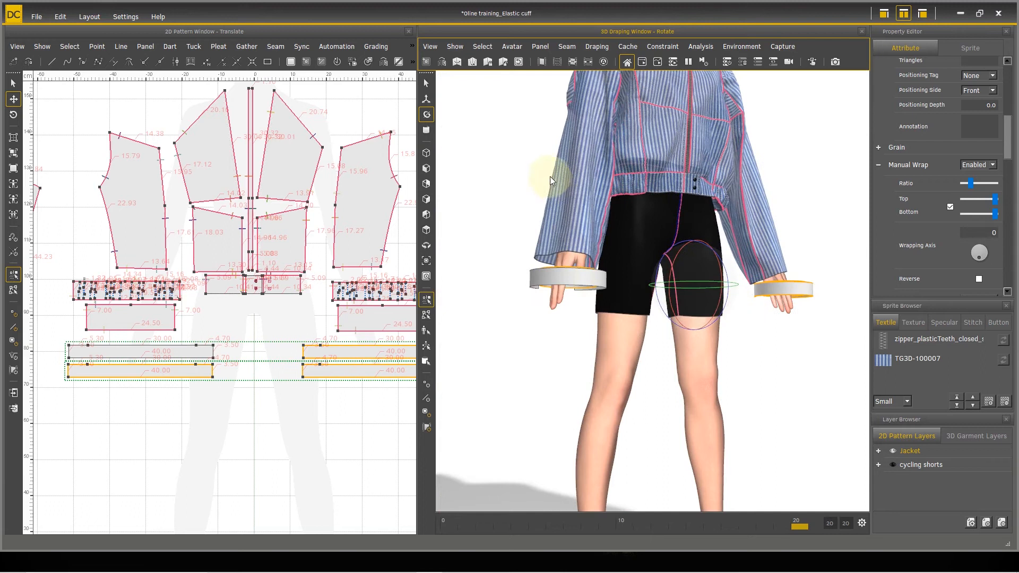
{"action": "left_click", "coordinate": [431, 81]}
{"action": "left_click", "coordinate": [784, 376]}
Step: Select both cuff rings around the avatar's left hand and rotate them about the vertical axis so their open ends face the sleeve's inner seam
{"action": "right_click_drag", "start_coordinate": [784, 377], "coordinate": [771, 333]}
{"action": "scroll", "coordinate": [707, 357], "scroll_direction": "up", "scroll_amount": 5}
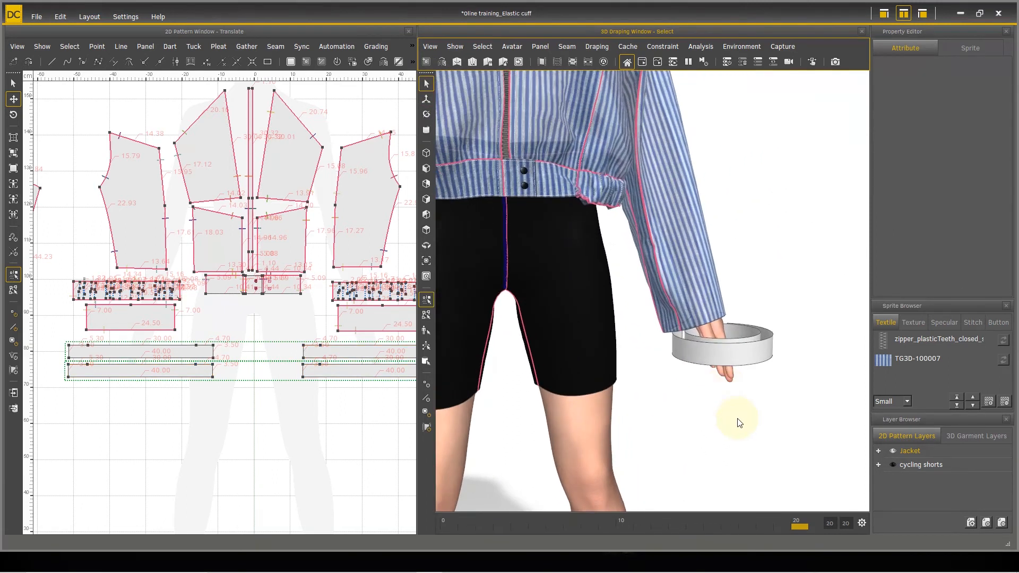
{"action": "middle_click_drag", "start_coordinate": [725, 434], "coordinate": [706, 411]}
{"action": "scroll", "coordinate": [699, 390], "scroll_direction": "up", "scroll_amount": 3}
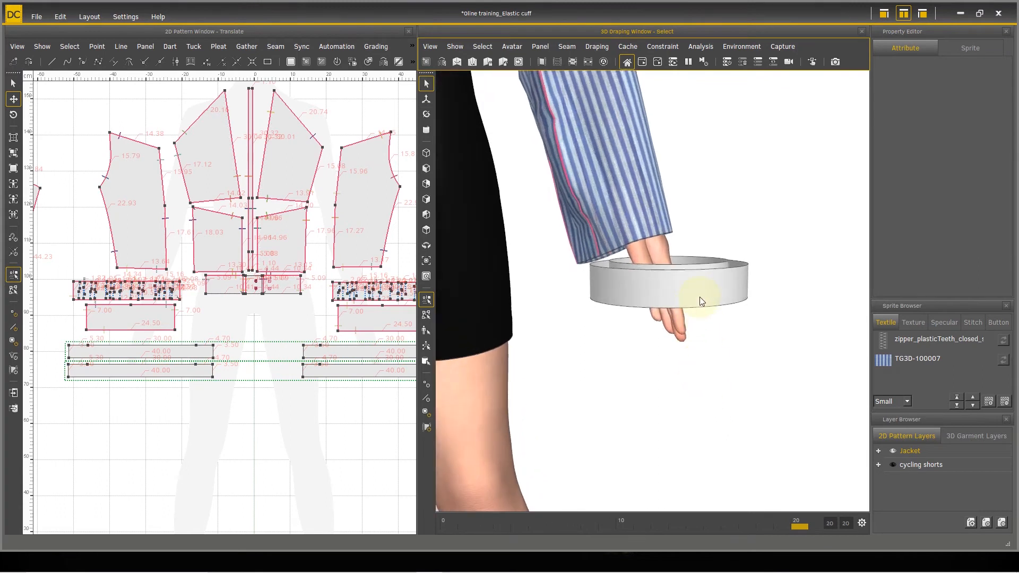
{"action": "left_click", "coordinate": [713, 299]}
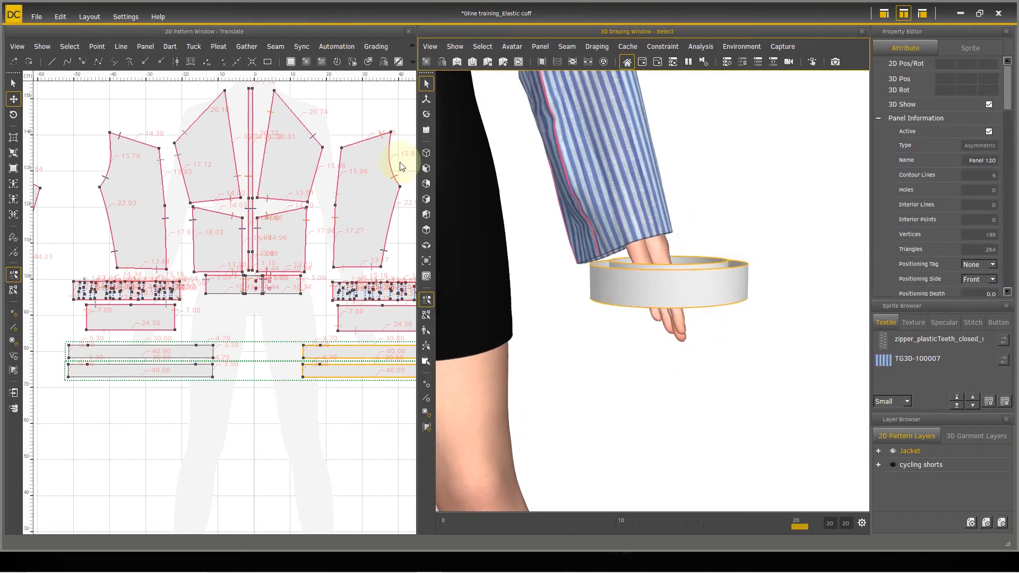
{"action": "left_click", "coordinate": [426, 115]}
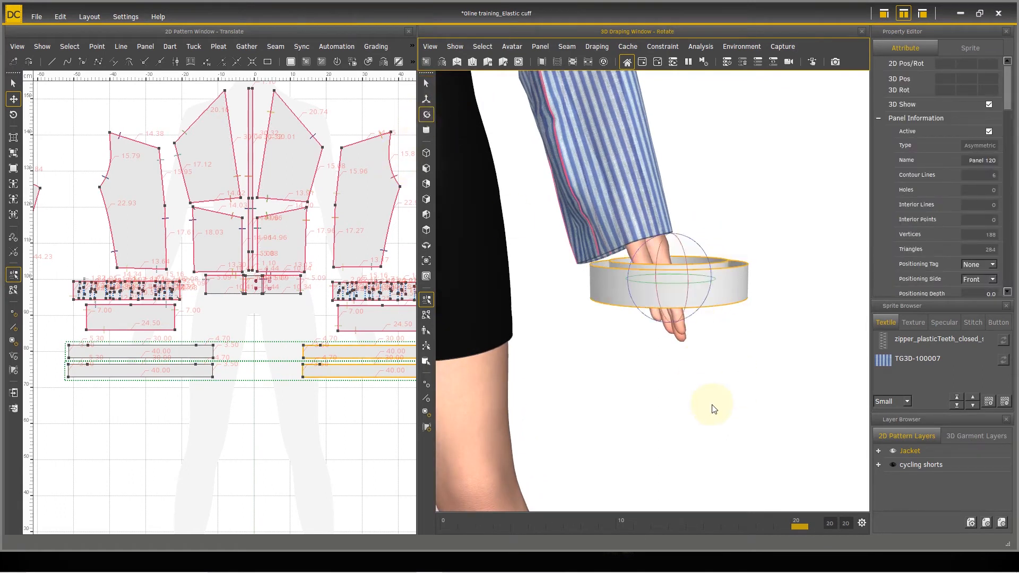
{"action": "left_click", "coordinate": [707, 302]}
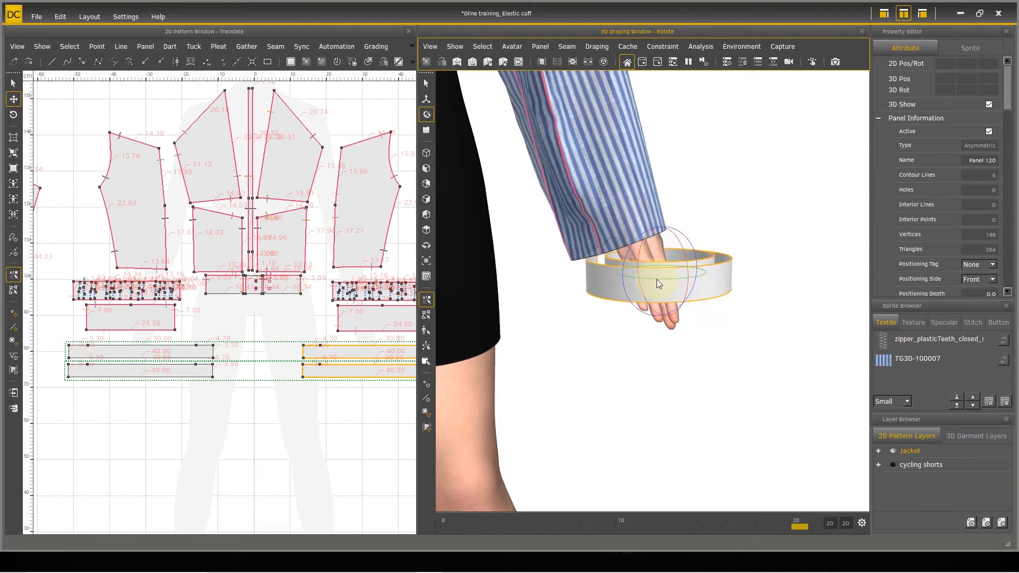
{"action": "left_click_drag", "start_coordinate": [655, 279], "coordinate": [921, 236]}
{"action": "left_click_drag", "start_coordinate": [609, 359], "coordinate": [621, 275]}
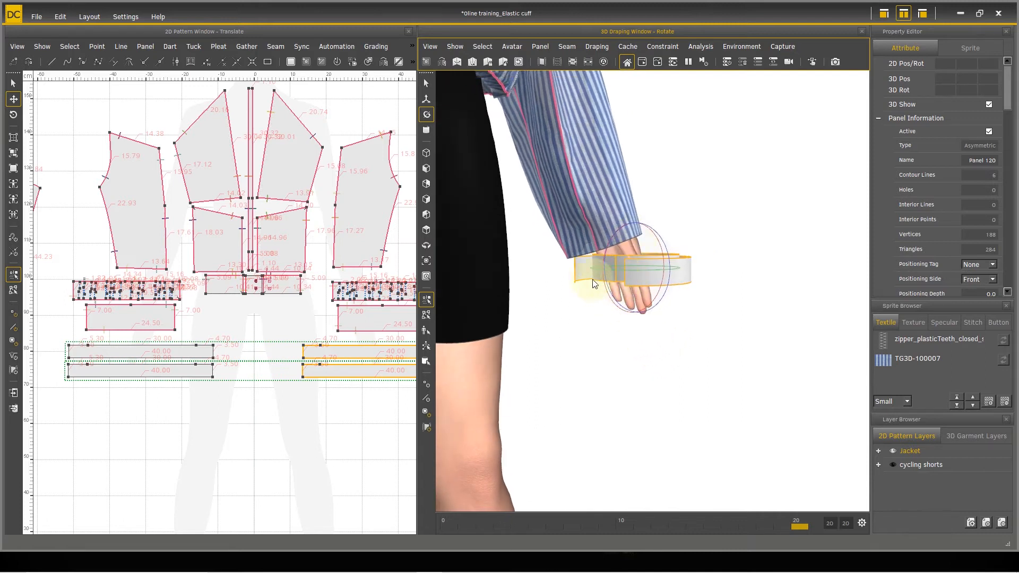
Step: Tilt the left-hand cuff rings to follow the slope of the sleeve opening and move them closer to the sleeve end
{"action": "left_click_drag", "start_coordinate": [734, 346], "coordinate": [689, 324]}
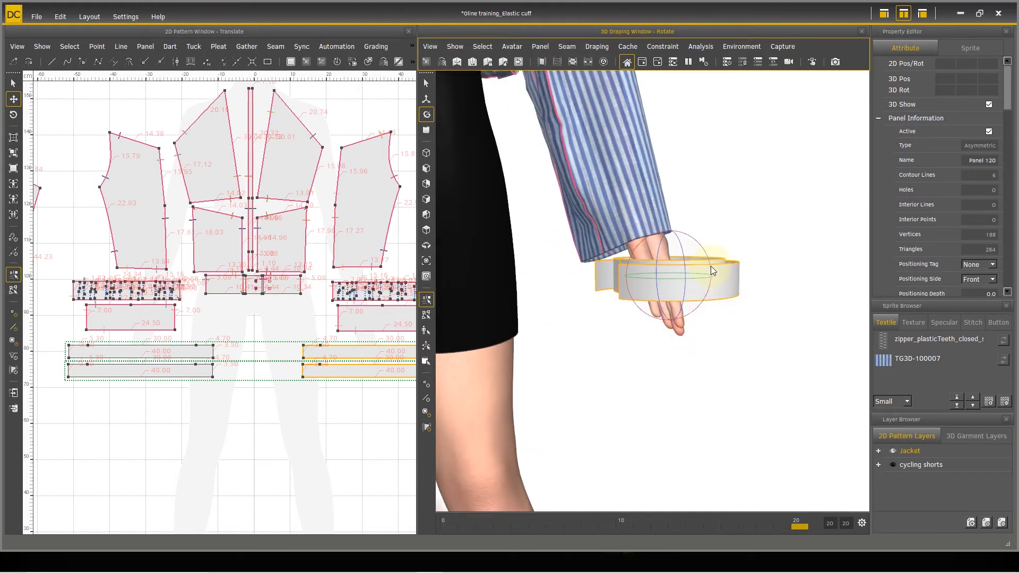
{"action": "left_click_drag", "start_coordinate": [721, 311], "coordinate": [717, 287]}
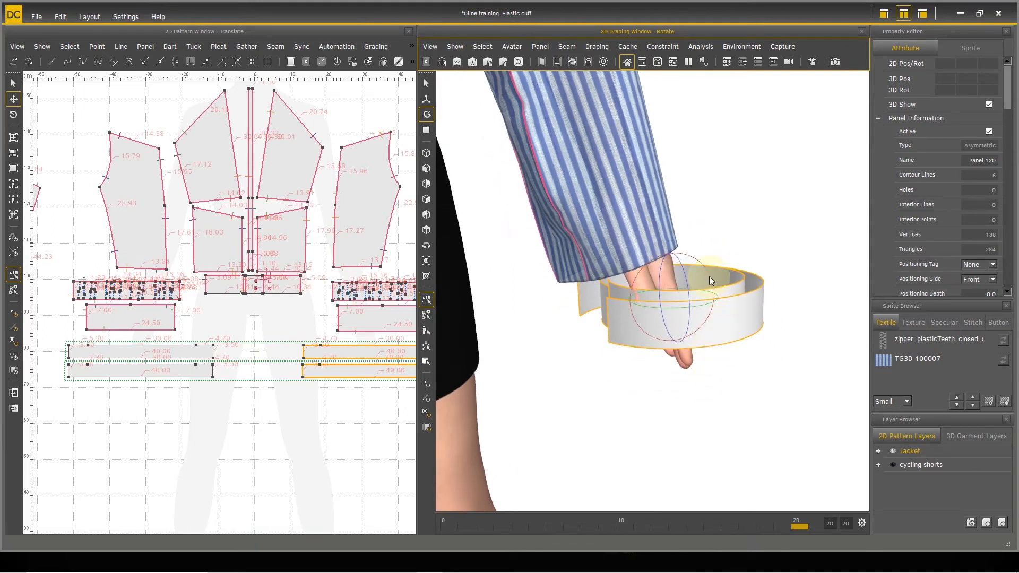
{"action": "left_click_drag", "start_coordinate": [700, 267], "coordinate": [637, 365]}
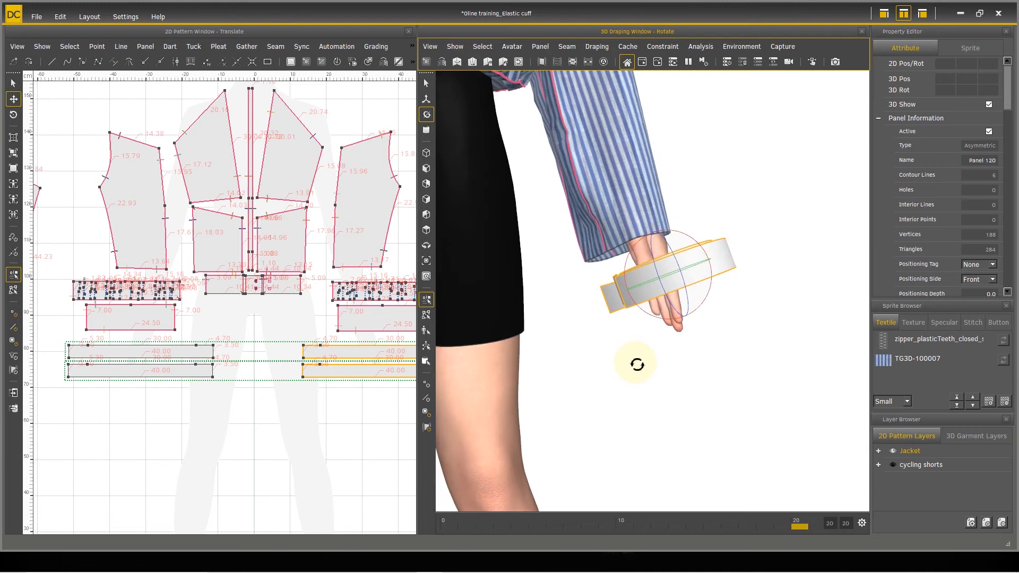
{"action": "left_click", "coordinate": [426, 99]}
{"action": "left_click_drag", "start_coordinate": [710, 326], "coordinate": [711, 342]}
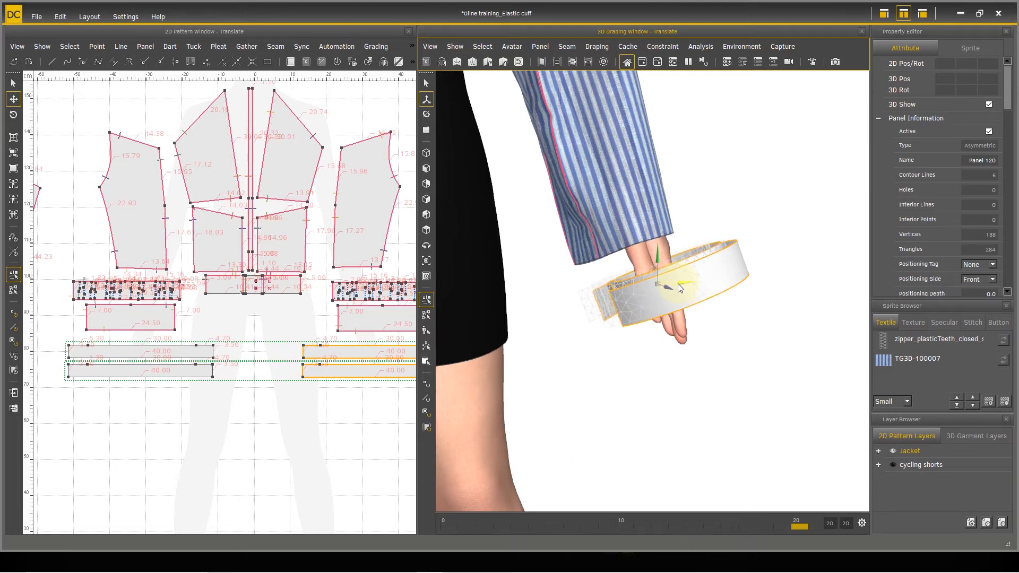
{"action": "right_click_drag", "start_coordinate": [671, 287], "coordinate": [607, 230]}
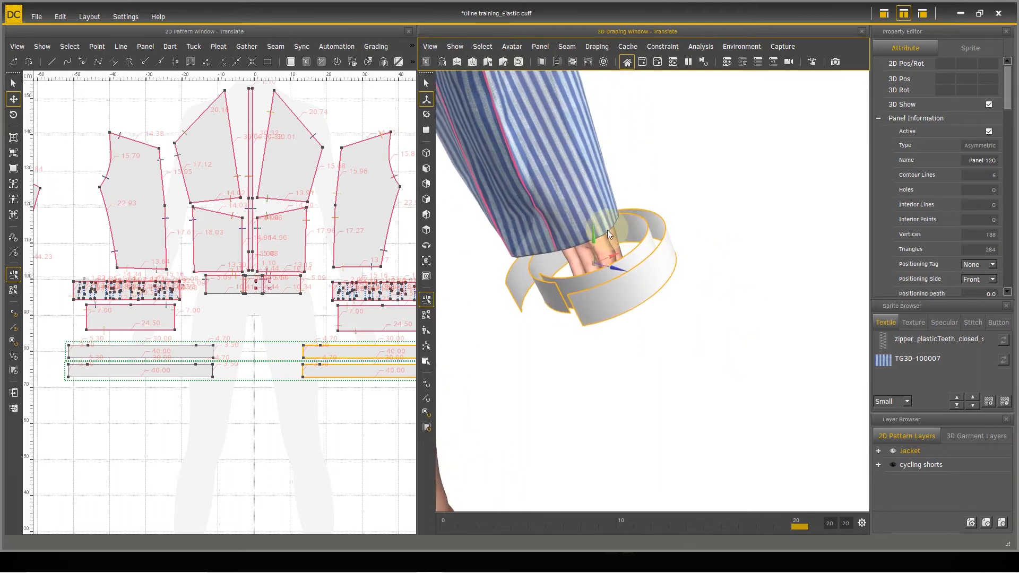
{"action": "left_click_drag", "start_coordinate": [593, 237], "coordinate": [591, 221]}
Step: Select both cuff rings around the avatar's right hand and rotate them about the vertical axis so their open ends face the sleeve's inner seam
{"action": "right_click_drag", "start_coordinate": [684, 315], "coordinate": [540, 233]}
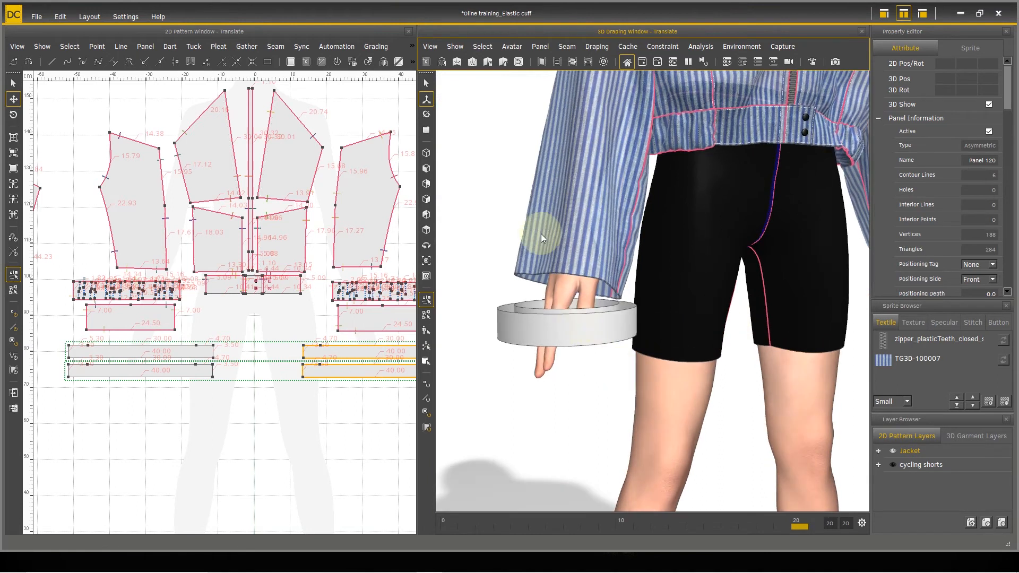
{"action": "left_click", "coordinate": [427, 83]}
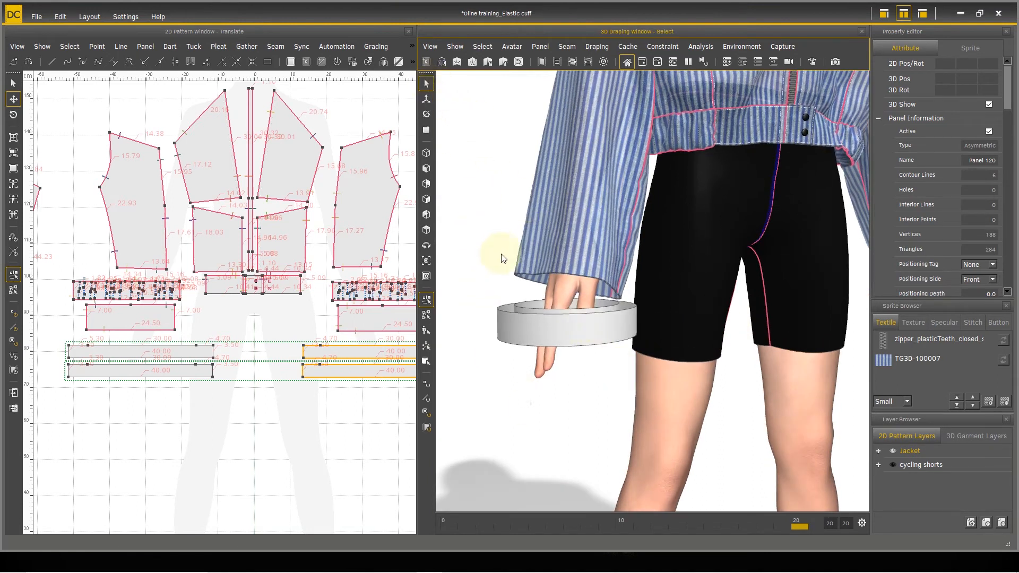
{"action": "left_click", "coordinate": [513, 302]}
{"action": "right_click_drag", "start_coordinate": [618, 393], "coordinate": [559, 393]}
{"action": "left_click", "coordinate": [427, 114]}
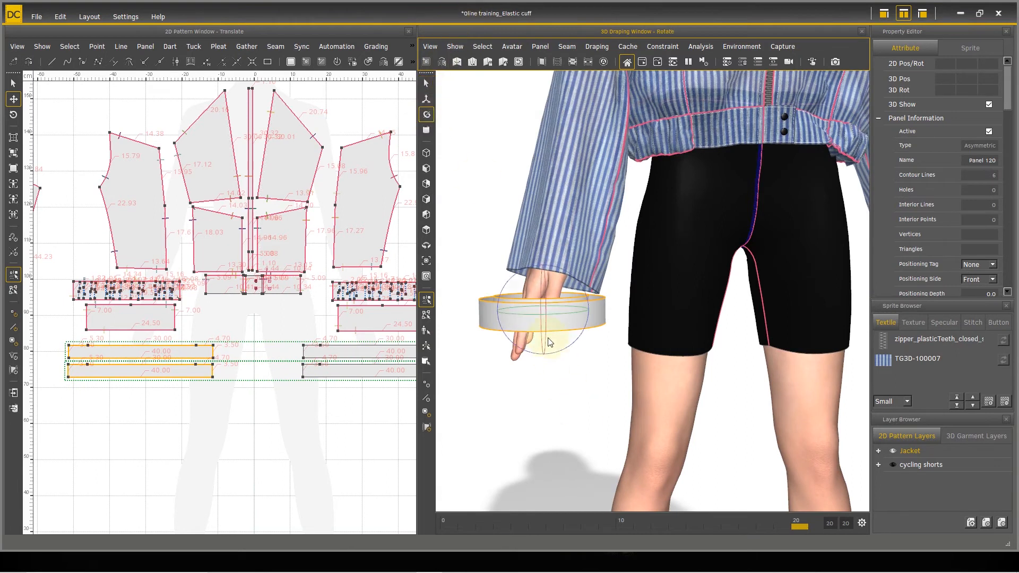
{"action": "left_click_drag", "start_coordinate": [567, 315], "coordinate": [449, 299]}
{"action": "right_click_drag", "start_coordinate": [696, 391], "coordinate": [533, 413]}
{"action": "right_click_drag", "start_coordinate": [660, 412], "coordinate": [670, 399]}
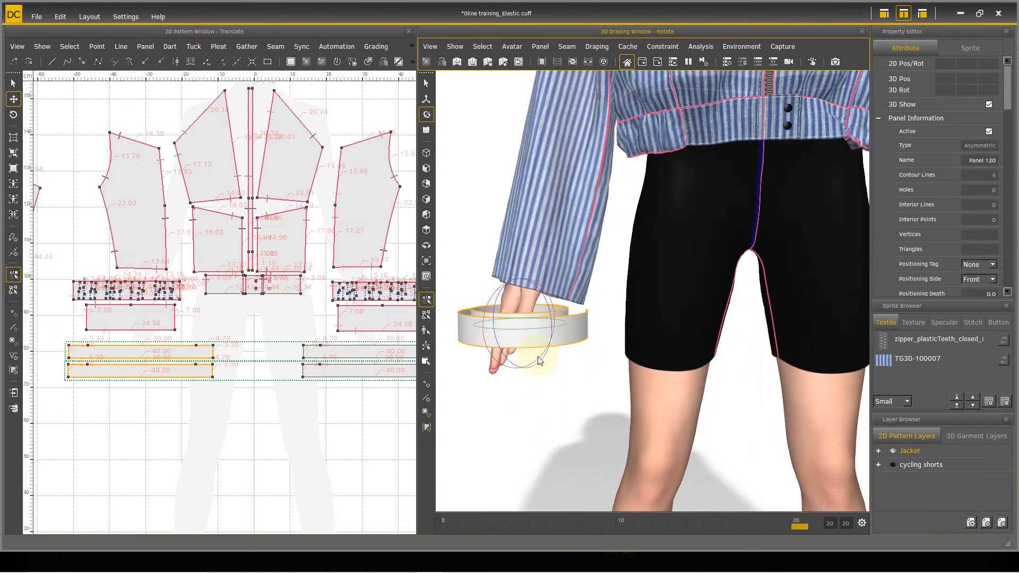
{"action": "left_click_drag", "start_coordinate": [533, 327], "coordinate": [462, 315]}
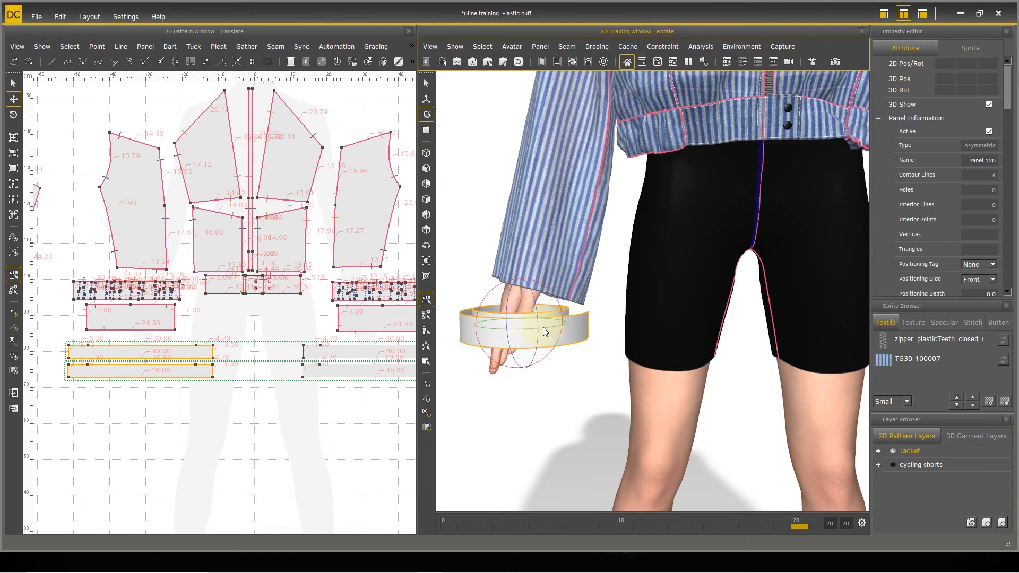
{"action": "left_click_drag", "start_coordinate": [542, 329], "coordinate": [491, 319]}
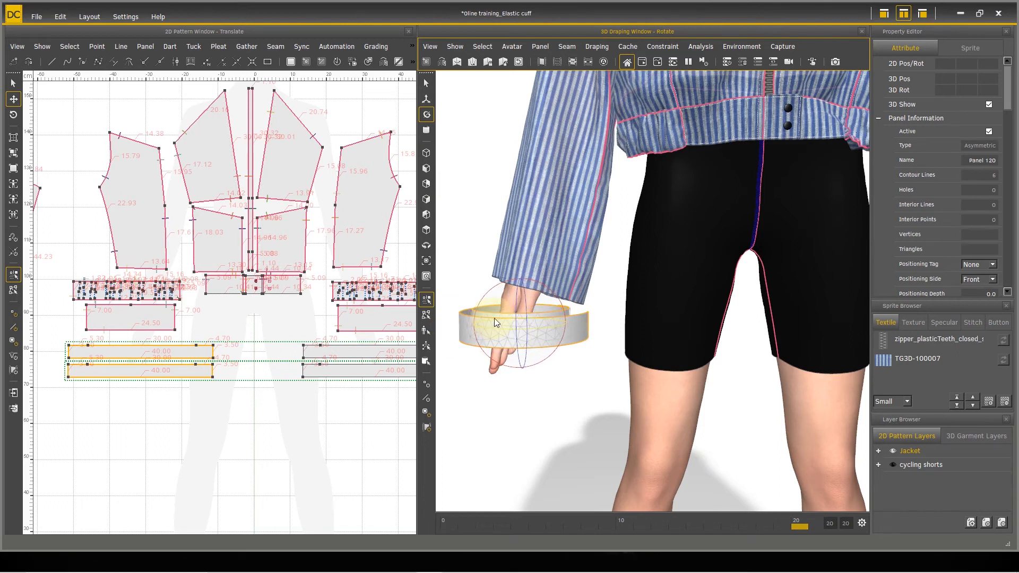
{"action": "left_click_drag", "start_coordinate": [591, 359], "coordinate": [513, 330]}
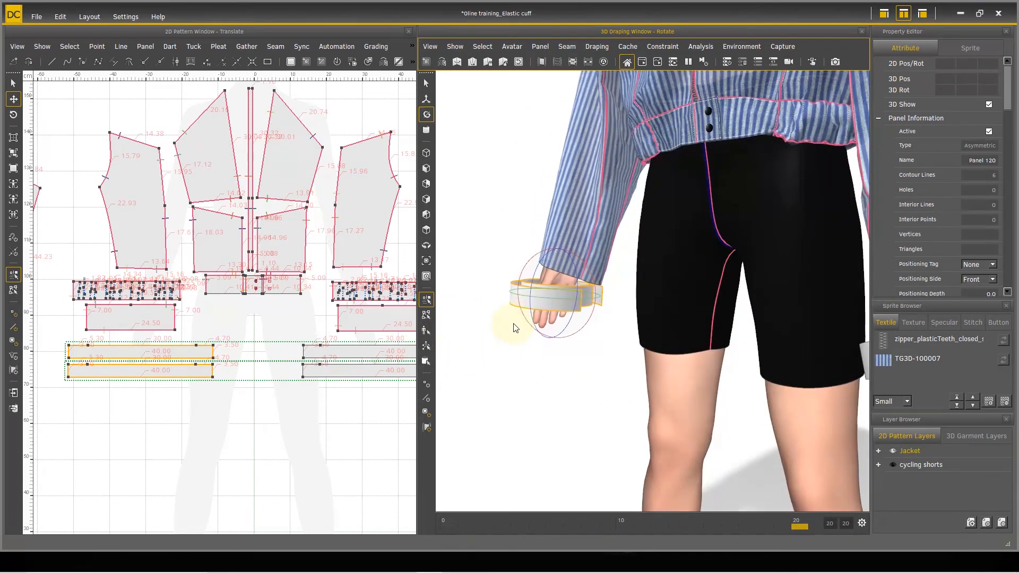
{"action": "right_click_drag", "start_coordinate": [622, 353], "coordinate": [764, 371]}
Step: Tilt the right-hand cuff rings to follow the slope of the sleeve opening
{"action": "left_click", "coordinate": [426, 99]}
{"action": "scroll", "coordinate": [583, 297], "scroll_direction": "up", "scroll_amount": 3}
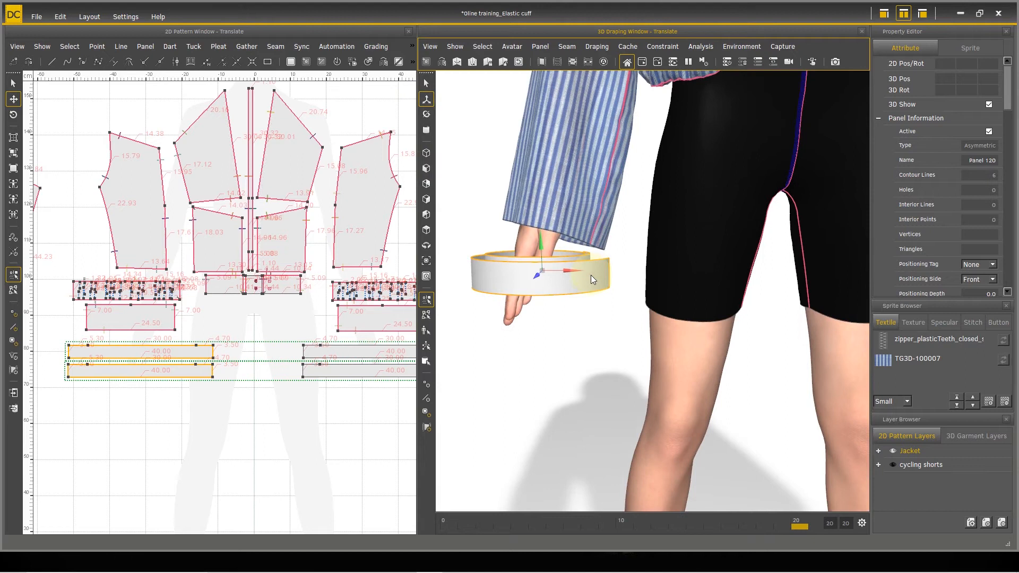
{"action": "left_click", "coordinate": [426, 114]}
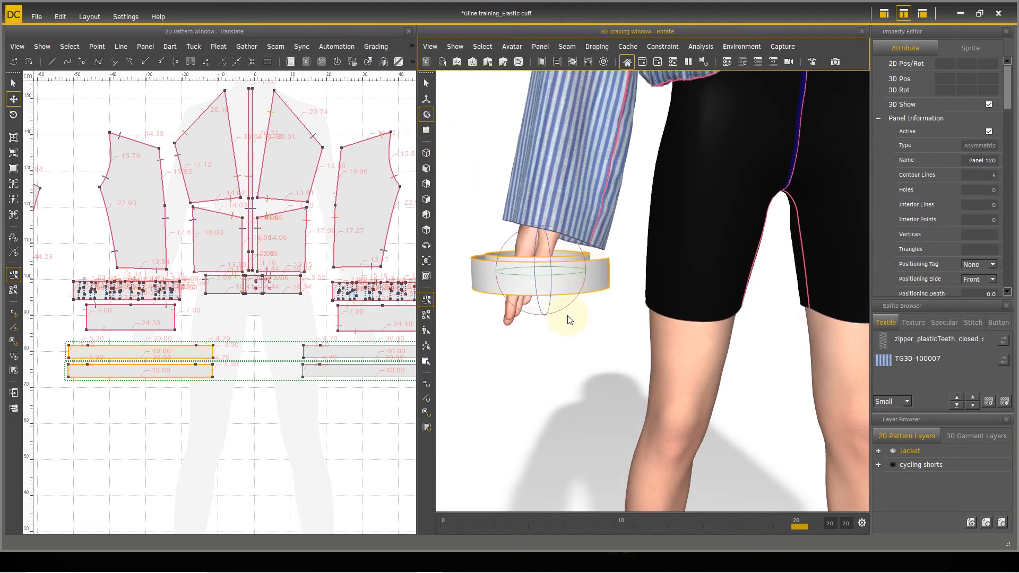
{"action": "left_click_drag", "start_coordinate": [502, 247], "coordinate": [546, 212]}
{"action": "right_click_drag", "start_coordinate": [582, 312], "coordinate": [614, 345]}
{"action": "scroll", "coordinate": [613, 312], "scroll_direction": "down", "scroll_amount": 2}
{"action": "scroll", "coordinate": [615, 344], "scroll_direction": "up", "scroll_amount": 4}
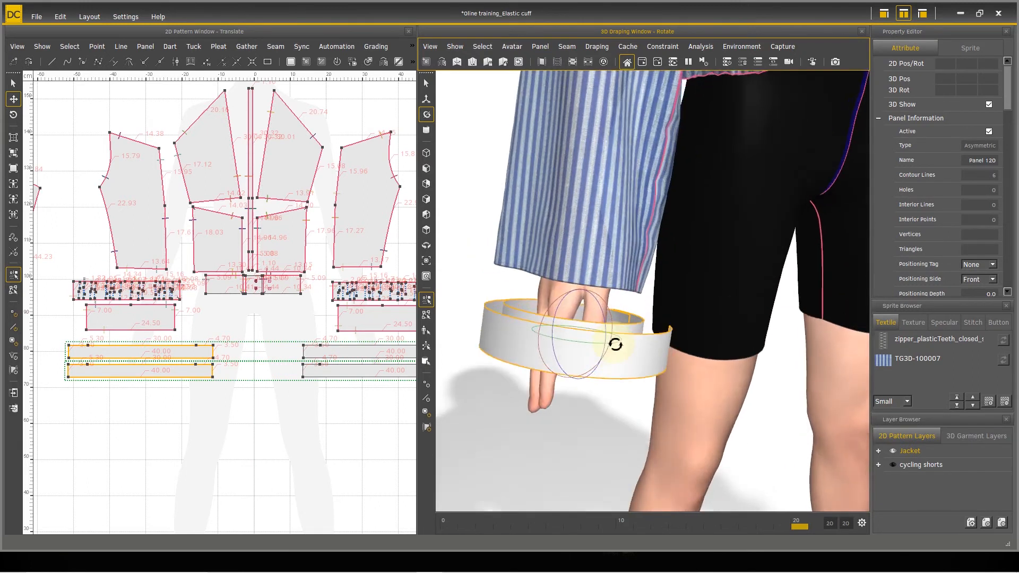
Step: Move the right-hand cuff rings up to the sleeve end and clear the selection
{"action": "left_click", "coordinate": [432, 97]}
{"action": "right_click_drag", "start_coordinate": [601, 386], "coordinate": [652, 388]}
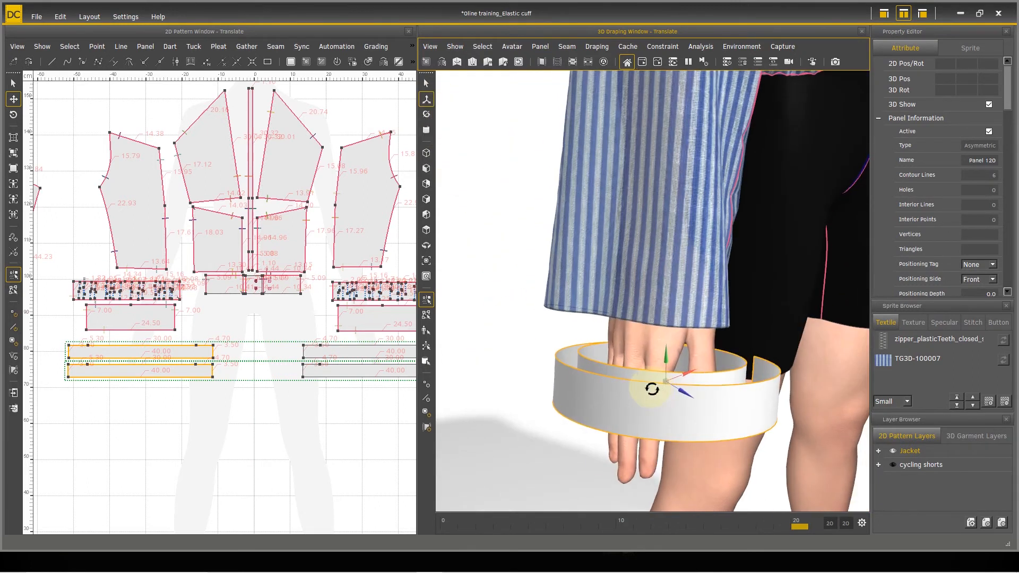
{"action": "left_click_drag", "start_coordinate": [683, 393], "coordinate": [665, 325]}
{"action": "right_click_drag", "start_coordinate": [680, 439], "coordinate": [673, 394]}
{"action": "scroll", "coordinate": [672, 394], "scroll_direction": "down", "scroll_amount": 5}
{"action": "right_click_drag", "start_coordinate": [716, 298], "coordinate": [712, 405]}
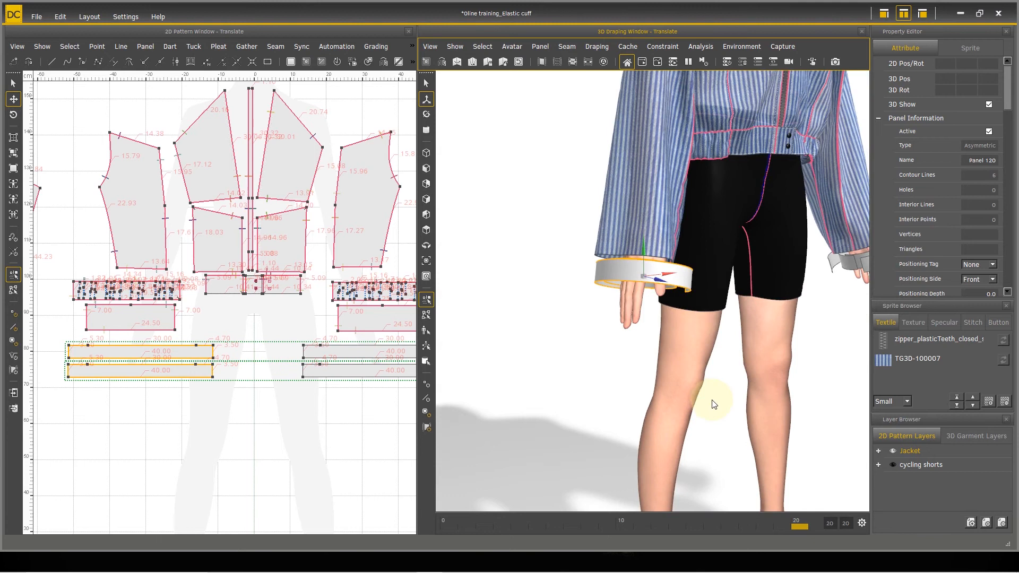
{"action": "middle_click_drag", "start_coordinate": [711, 404], "coordinate": [687, 402]}
{"action": "right_click_drag", "start_coordinate": [684, 402], "coordinate": [626, 395]}
{"action": "left_click", "coordinate": [747, 355]}
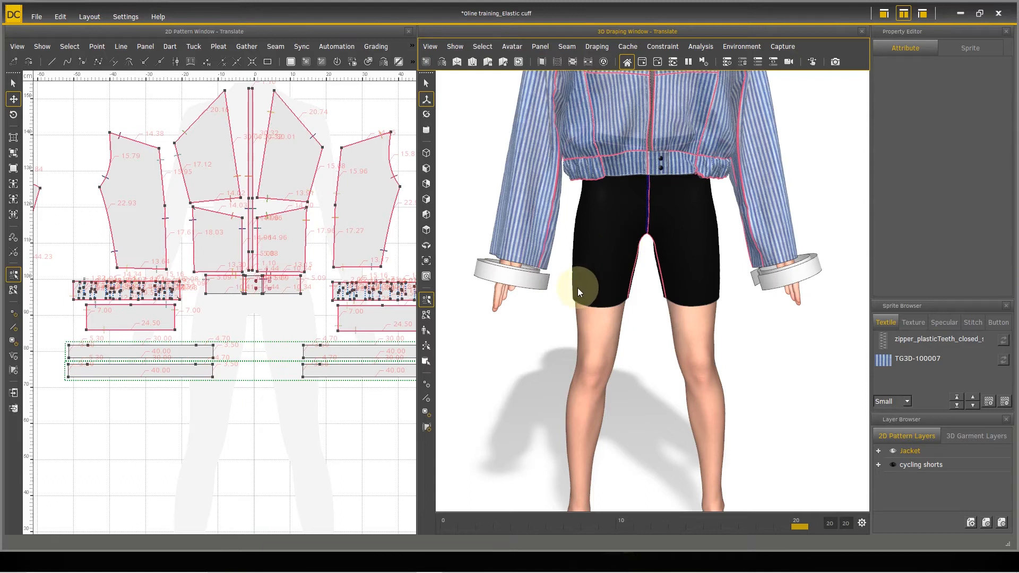
Step: Select the cuff rings at both hands and apply Mold Panel to them
{"action": "left_click", "coordinate": [425, 83]}
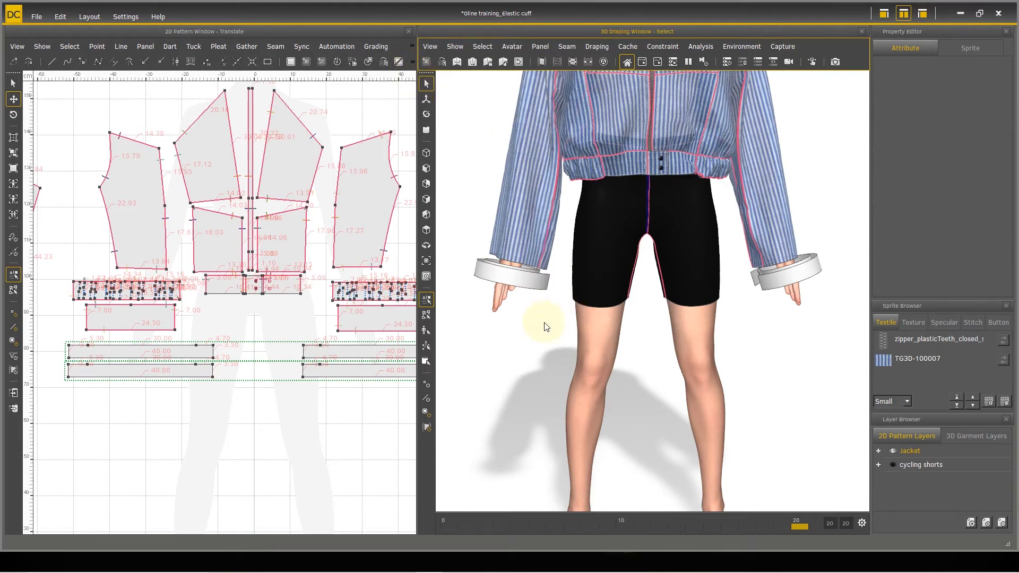
{"action": "left_click", "coordinate": [522, 273]}
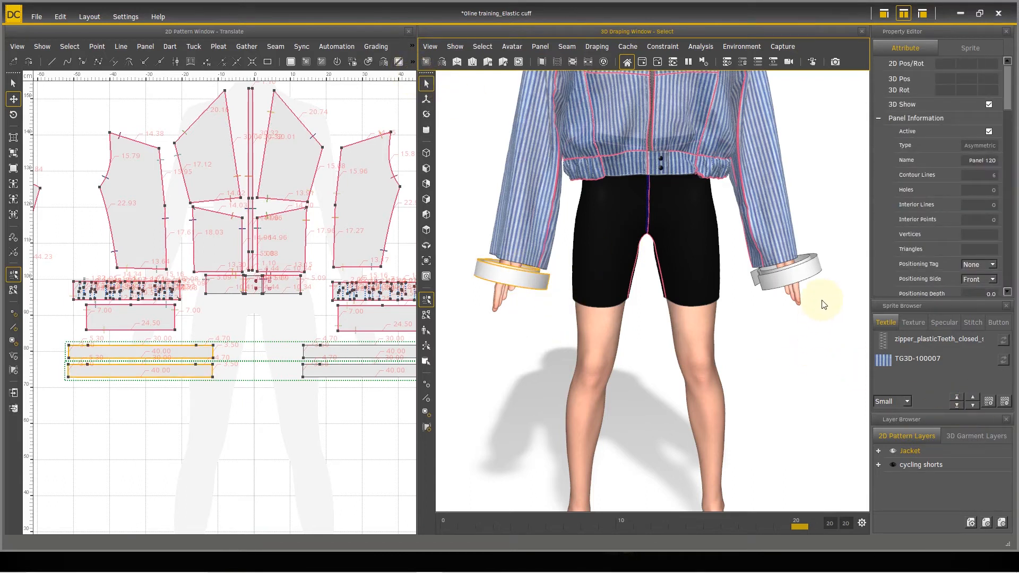
{"action": "left_click", "coordinate": [793, 273], "text": "shift"}
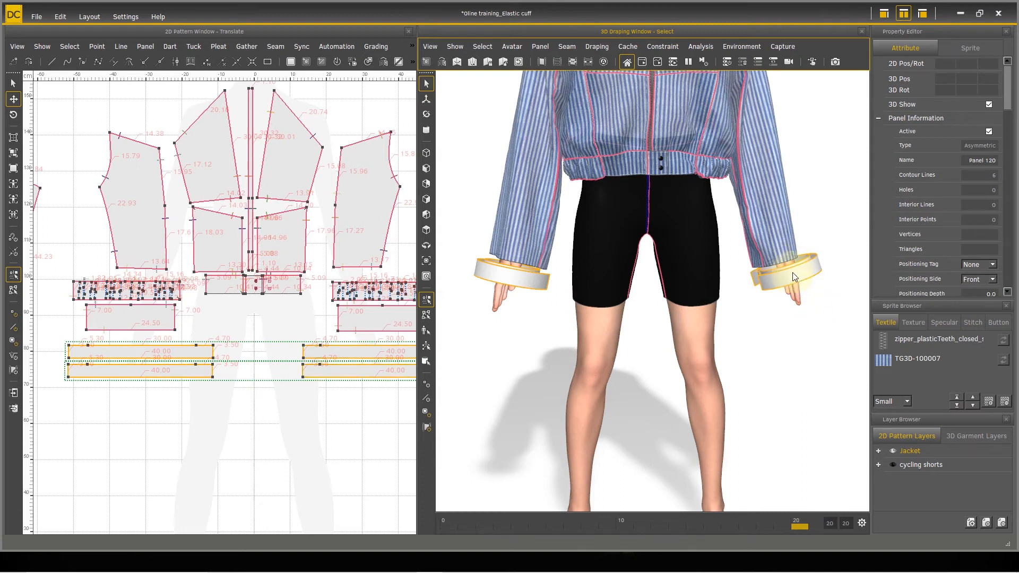
{"action": "right_click", "coordinate": [791, 278]}
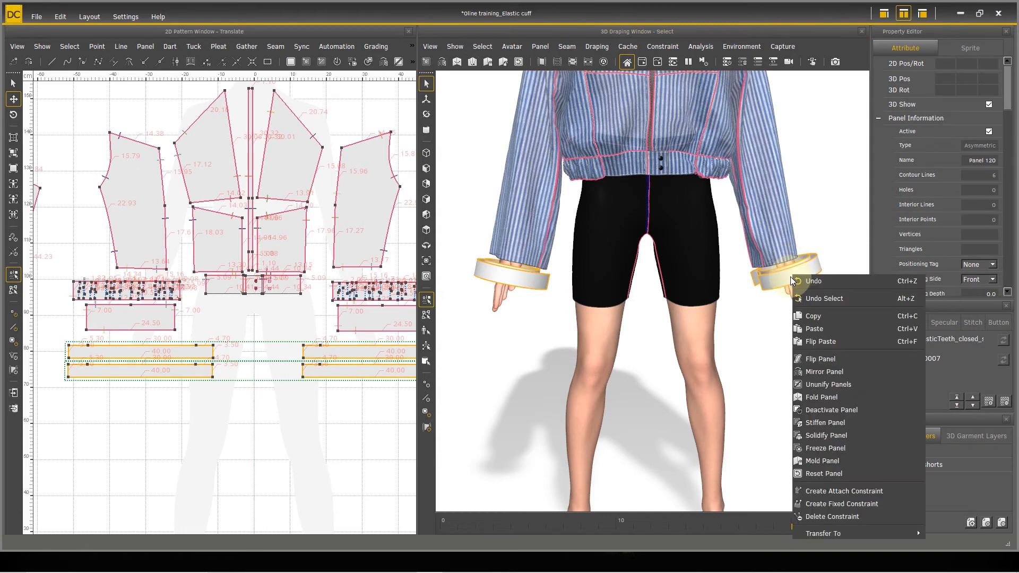
{"action": "left_click", "coordinate": [821, 462]}
{"action": "scroll", "coordinate": [753, 335], "scroll_direction": "down", "scroll_amount": 2}
{"action": "middle_click_drag", "start_coordinate": [752, 336], "coordinate": [748, 395]}
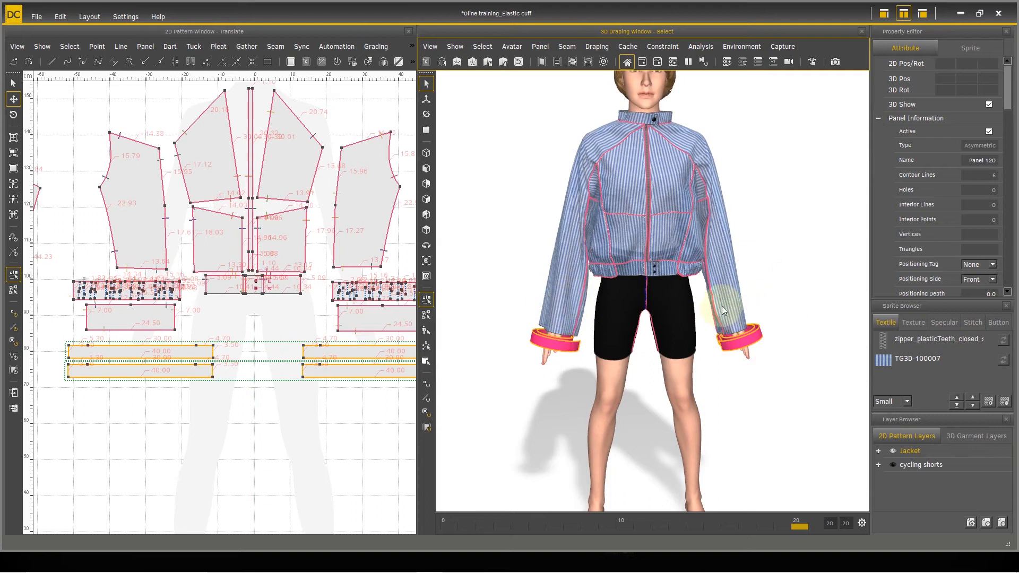
{"action": "right_click_drag", "start_coordinate": [790, 261], "coordinate": [424, 234]}
{"action": "right_click_drag", "start_coordinate": [658, 333], "coordinate": [775, 333]}
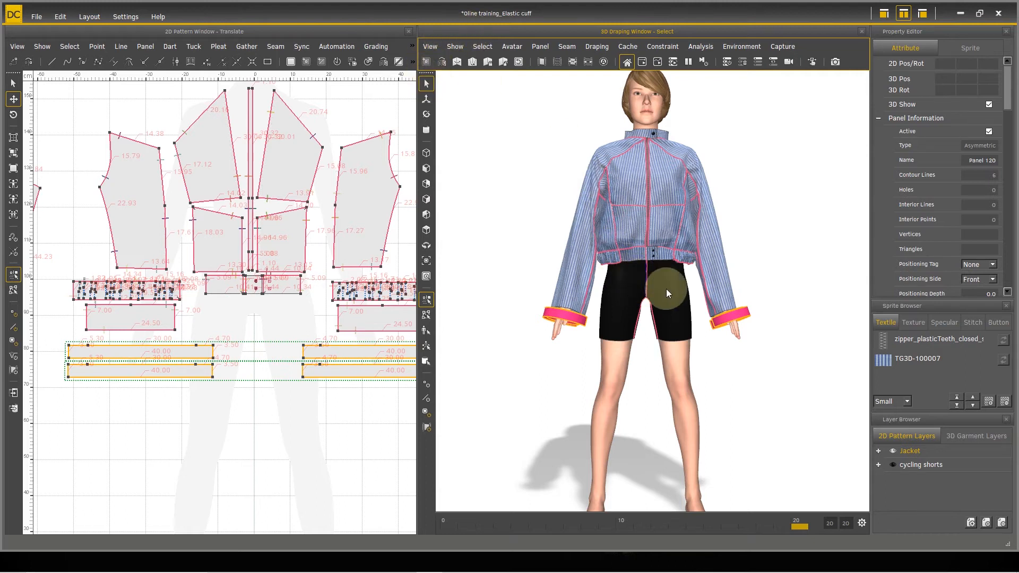
{"action": "left_click", "coordinate": [832, 259]}
{"action": "left_click_drag", "start_coordinate": [699, 283], "coordinate": [616, 229]}
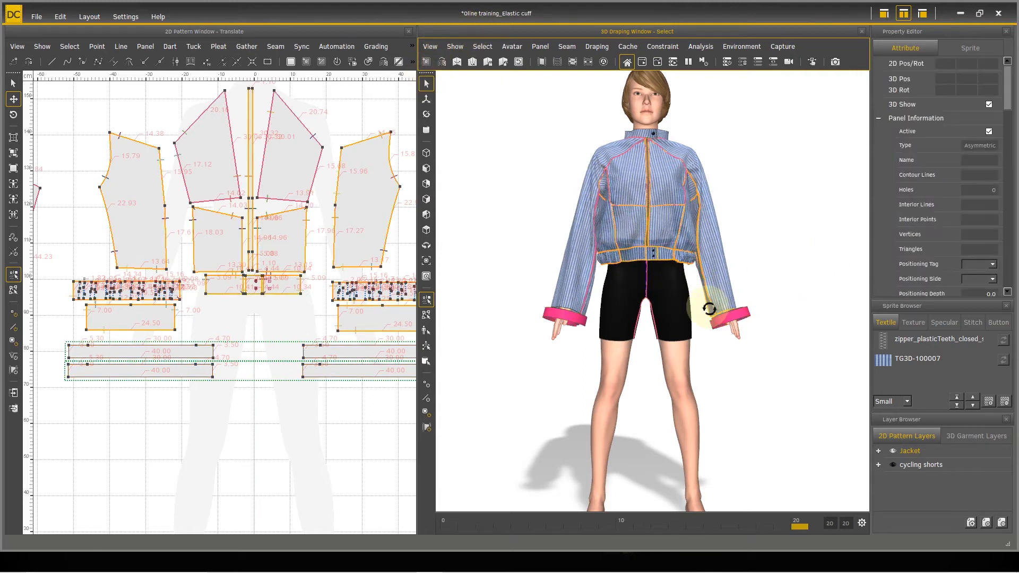
{"action": "right_click_drag", "start_coordinate": [709, 309], "coordinate": [712, 301]}
{"action": "scroll", "coordinate": [208, 263], "scroll_direction": "down", "scroll_amount": 6}
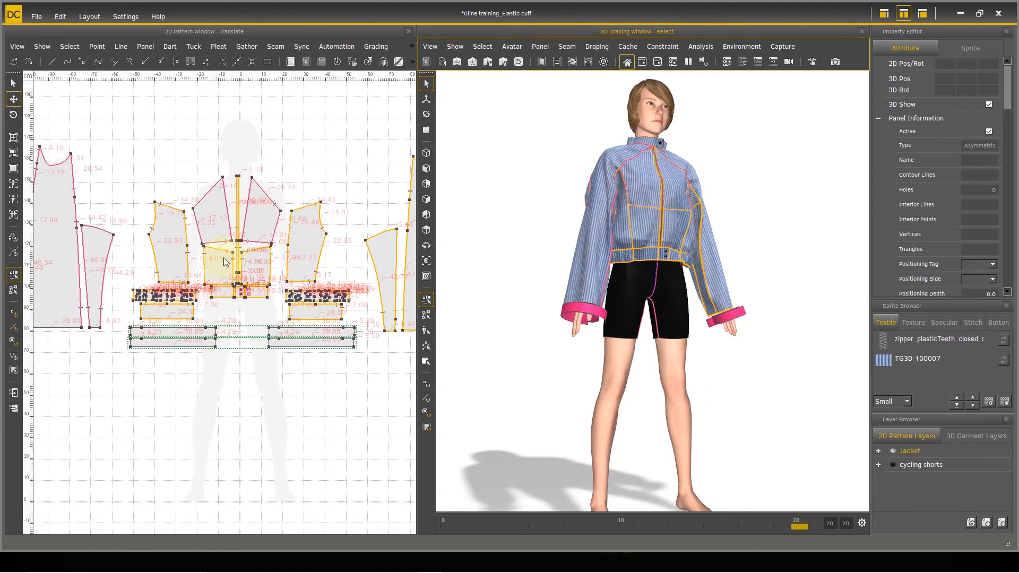
{"action": "scroll", "coordinate": [236, 318], "scroll_direction": "down", "scroll_amount": 3}
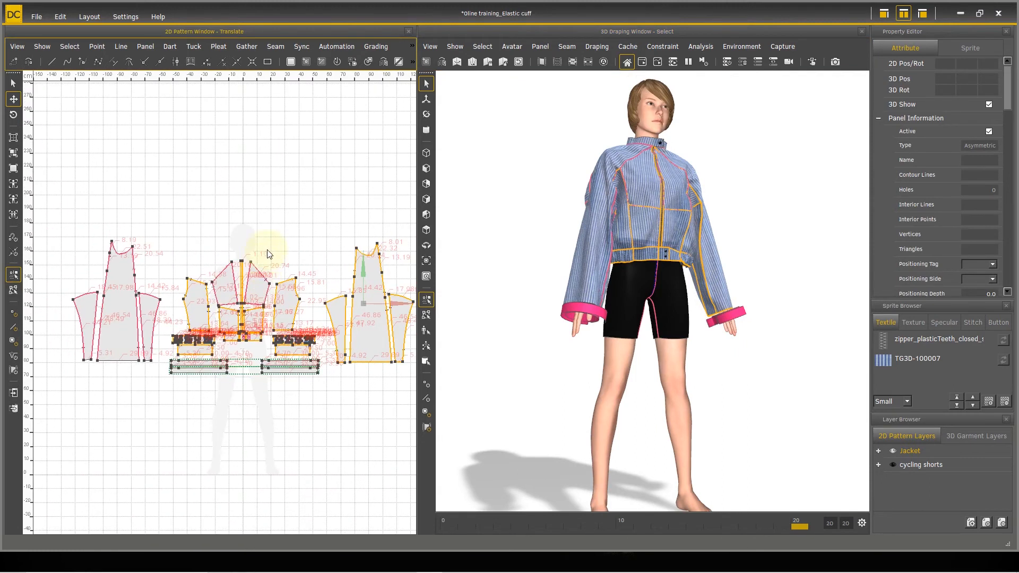
{"action": "left_click", "coordinate": [259, 238]}
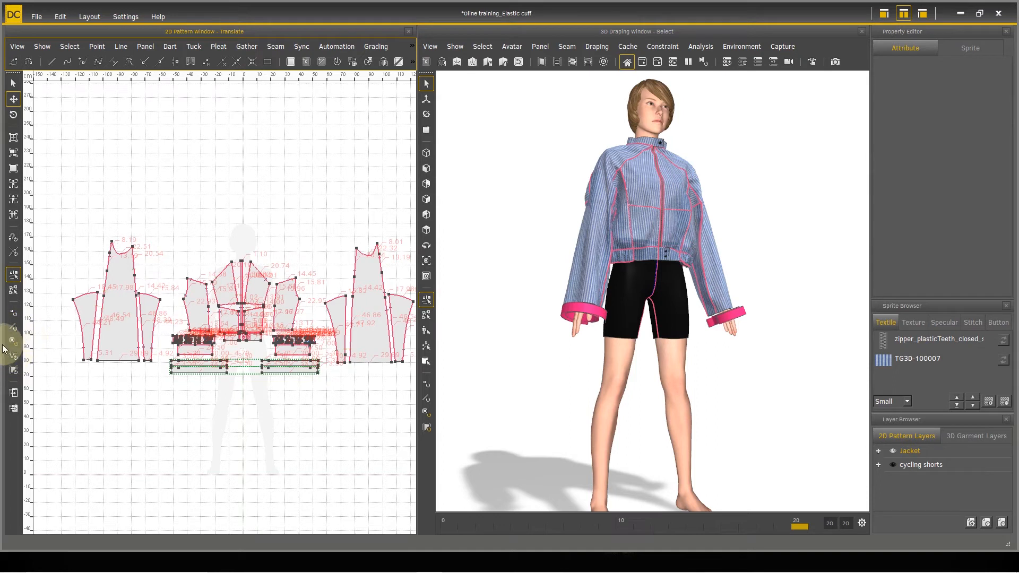
Step: Select all of the jacket's front body, waistband and zipper panels in the 2D pattern and freeze them
{"action": "scroll", "coordinate": [280, 373], "scroll_direction": "up", "scroll_amount": 2}
{"action": "scroll", "coordinate": [280, 371], "scroll_direction": "up", "scroll_amount": 2}
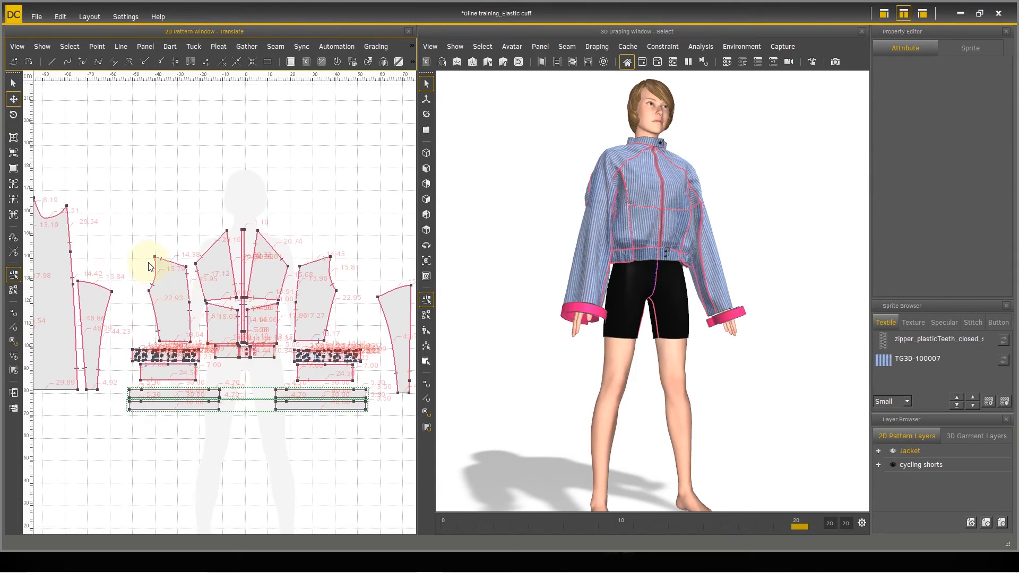
{"action": "left_click_drag", "start_coordinate": [121, 199], "coordinate": [376, 383]}
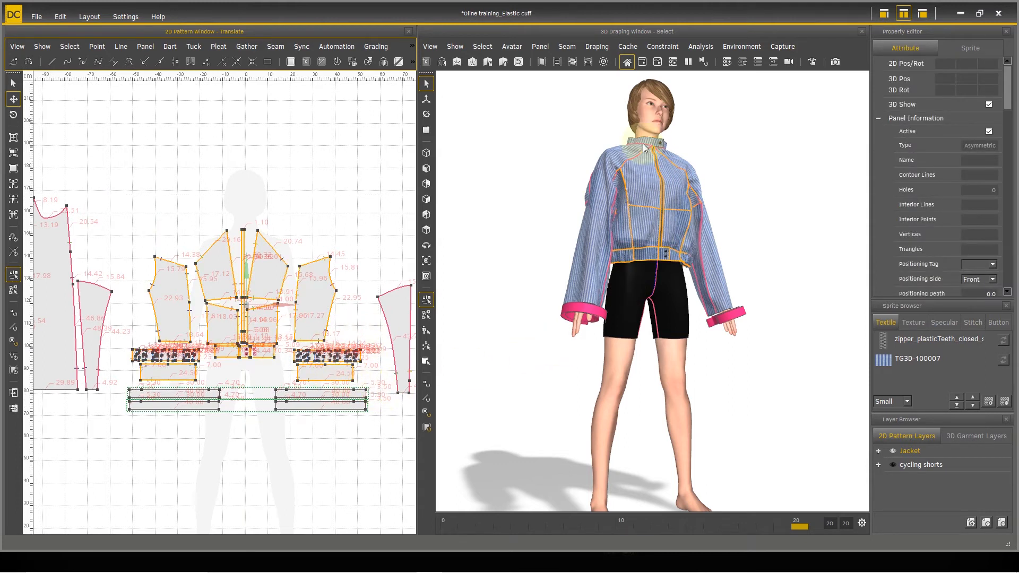
{"action": "right_click", "coordinate": [635, 229]}
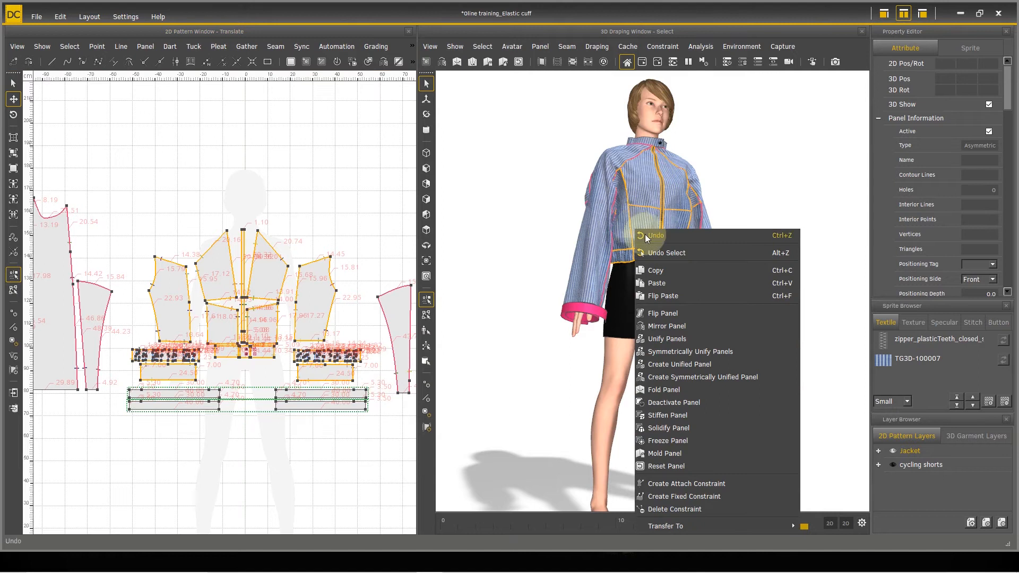
{"action": "left_click", "coordinate": [685, 444]}
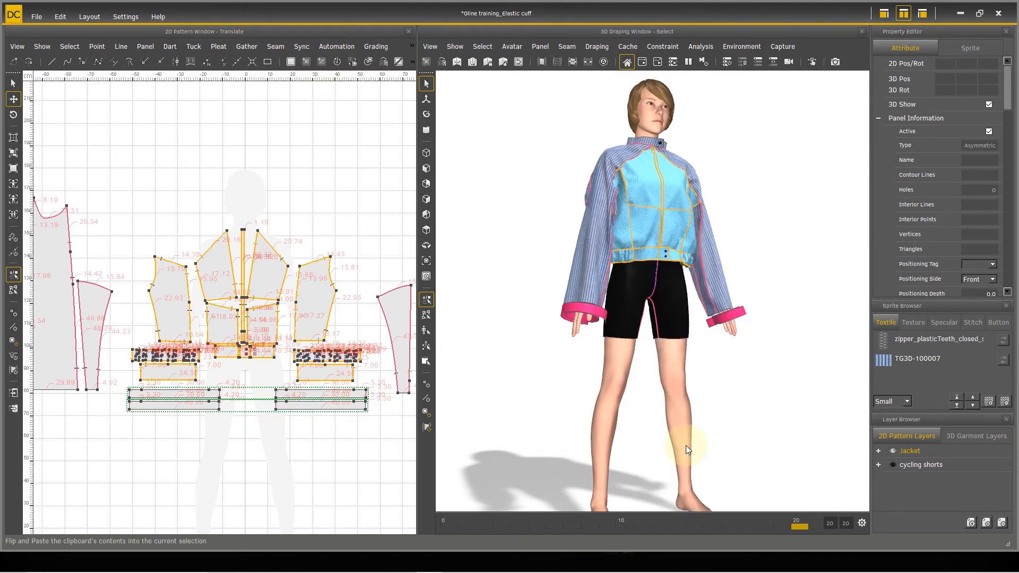
Step: Select the jacket's back body, back waistband and collar panels in the 2D pattern and freeze them
{"action": "middle_click_drag", "start_coordinate": [711, 343], "coordinate": [547, 334]}
{"action": "middle_click_drag", "start_coordinate": [693, 324], "coordinate": [362, 379]}
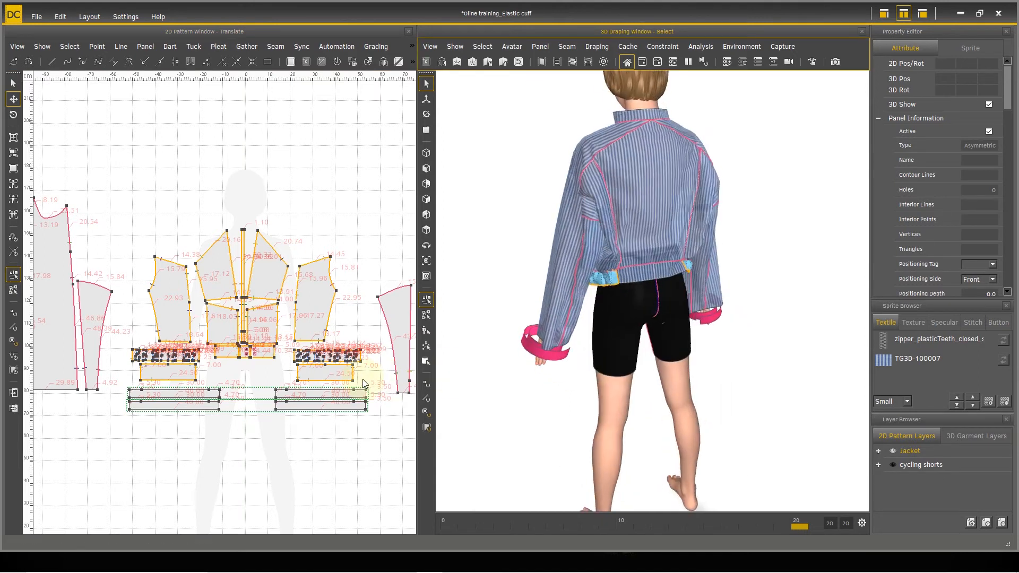
{"action": "scroll", "coordinate": [173, 318], "scroll_direction": "down", "scroll_amount": 1}
{"action": "middle_click_drag", "start_coordinate": [301, 314], "coordinate": [173, 315]}
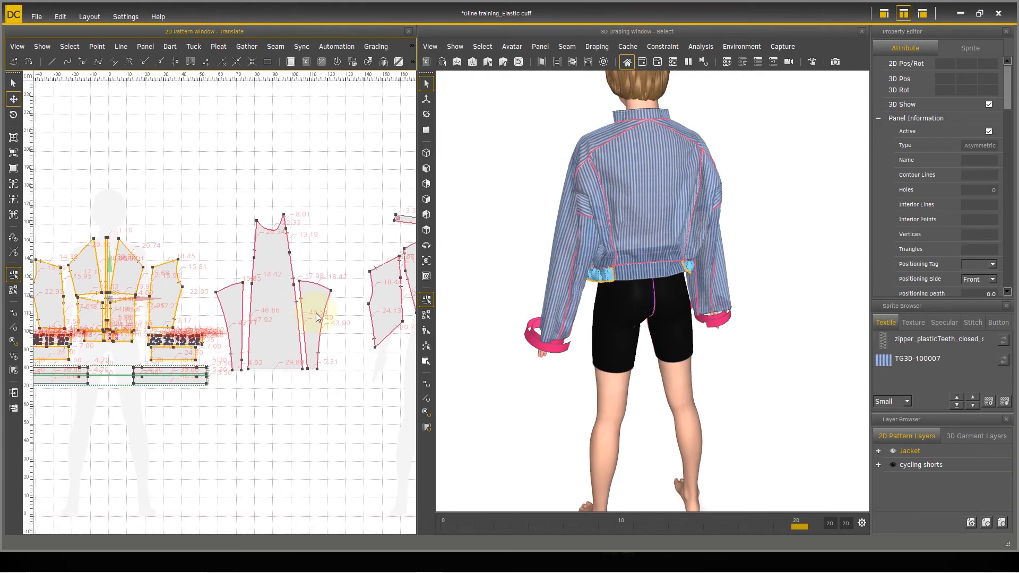
{"action": "middle_click_drag", "start_coordinate": [384, 318], "coordinate": [186, 329]}
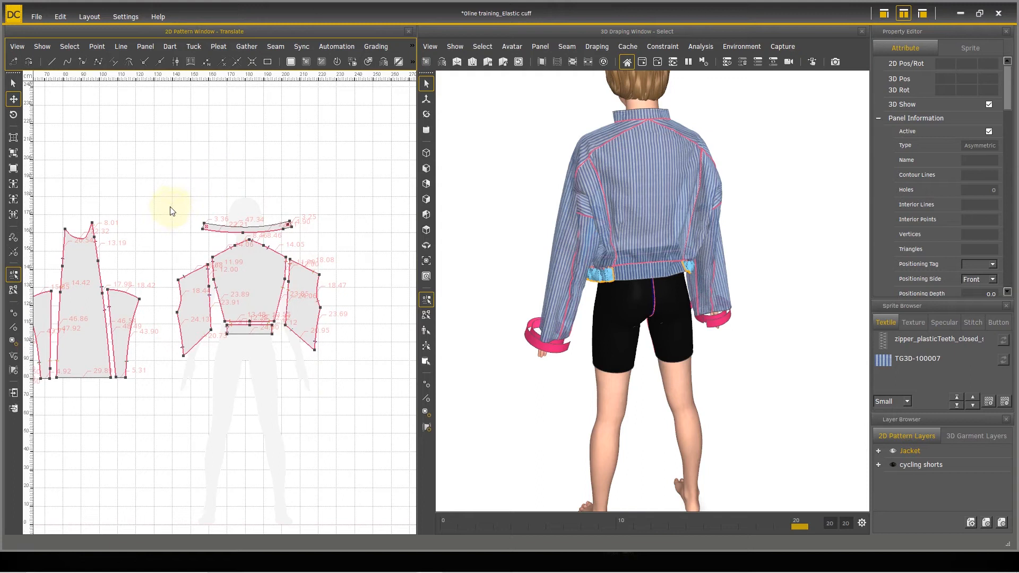
{"action": "left_click_drag", "start_coordinate": [370, 380], "coordinate": [366, 377]}
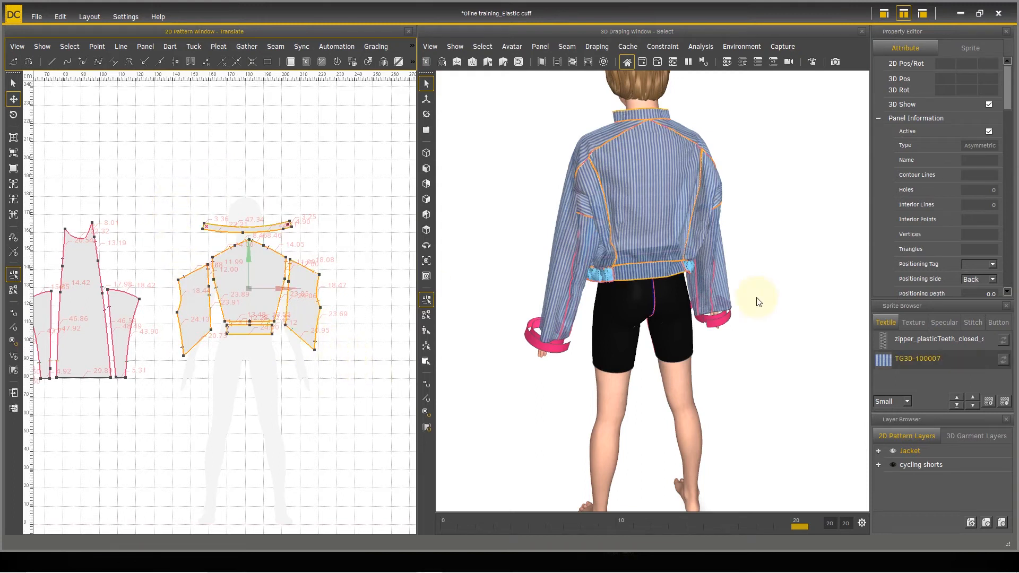
{"action": "right_click", "coordinate": [646, 210]}
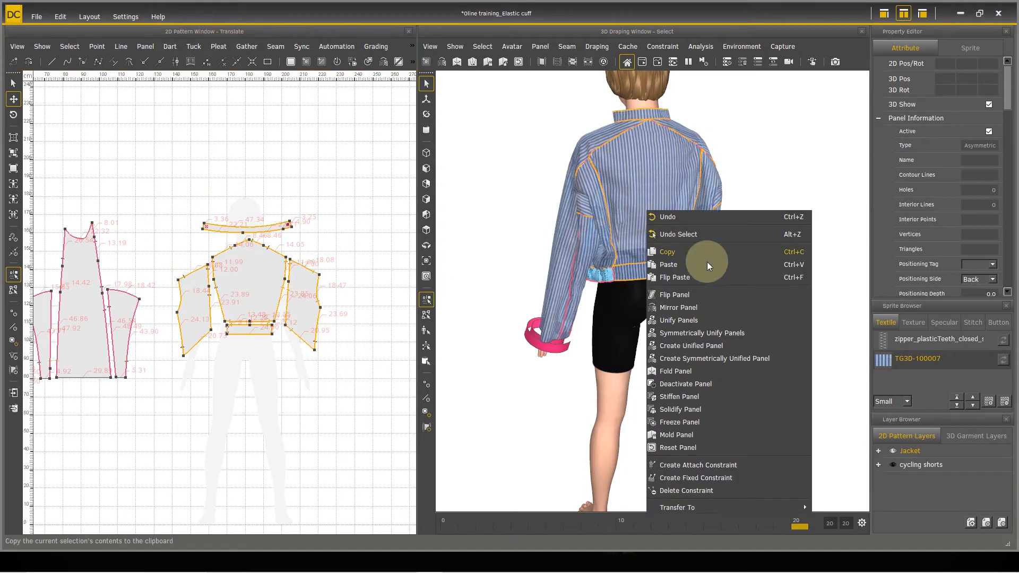
{"action": "left_click", "coordinate": [680, 427]}
Step: Select the two stacked cuff panels on the pattern's left side and move them directly beneath the left group of sleeve panels
{"action": "right_click_drag", "start_coordinate": [493, 327], "coordinate": [816, 341]}
{"action": "right_click_drag", "start_coordinate": [616, 324], "coordinate": [790, 281]}
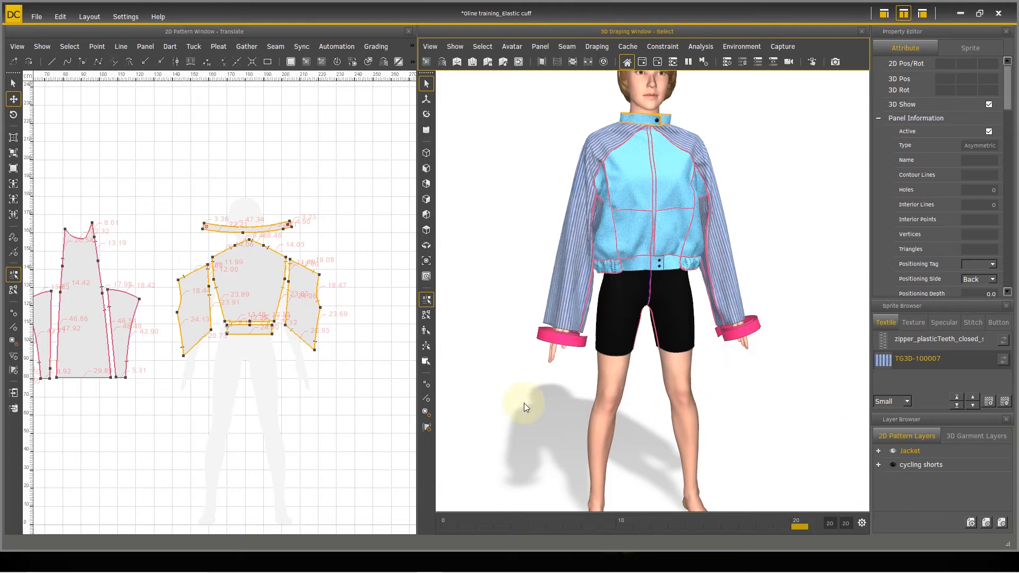
{"action": "scroll", "coordinate": [561, 406], "scroll_direction": "up", "scroll_amount": 5}
{"action": "middle_click_drag", "start_coordinate": [564, 393], "coordinate": [597, 322]}
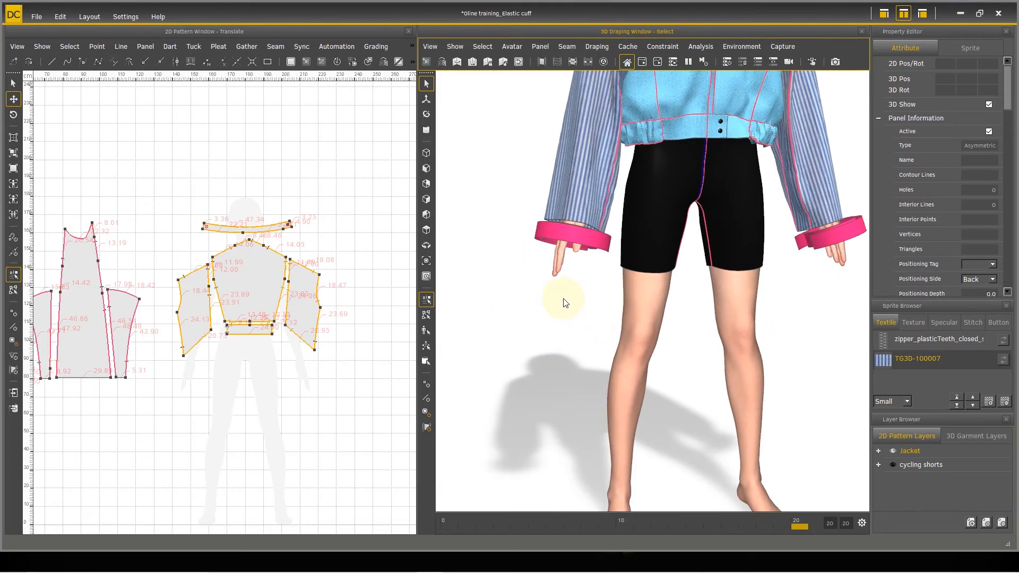
{"action": "scroll", "coordinate": [559, 294], "scroll_direction": "up", "scroll_amount": 3}
{"action": "middle_click_drag", "start_coordinate": [557, 284], "coordinate": [603, 329]}
{"action": "middle_click_drag", "start_coordinate": [136, 365], "coordinate": [373, 318]}
{"action": "middle_click_drag", "start_coordinate": [164, 326], "coordinate": [331, 305]}
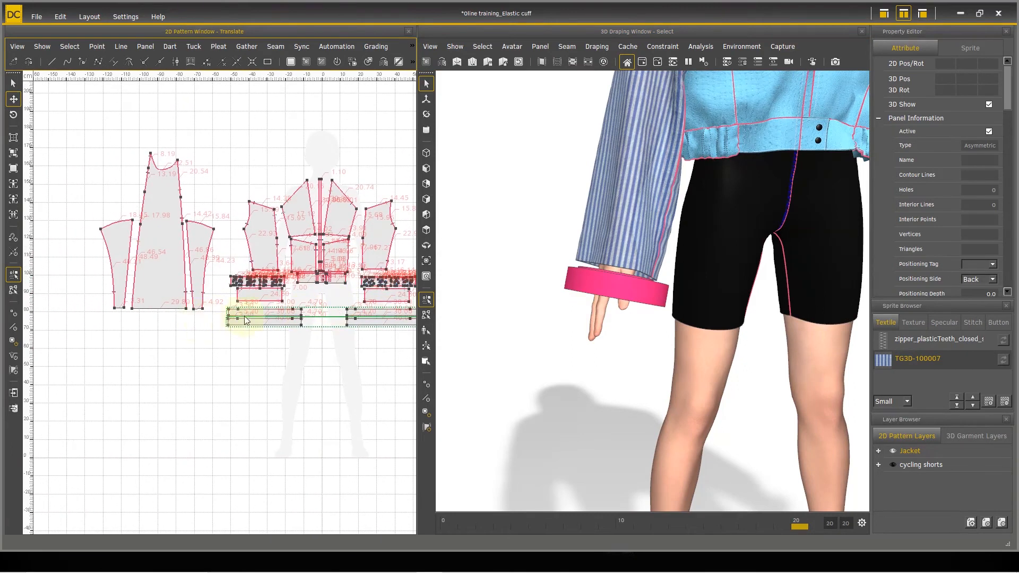
{"action": "middle_click_drag", "start_coordinate": [197, 321], "coordinate": [247, 315]}
{"action": "scroll", "coordinate": [329, 345], "scroll_direction": "up", "scroll_amount": 4}
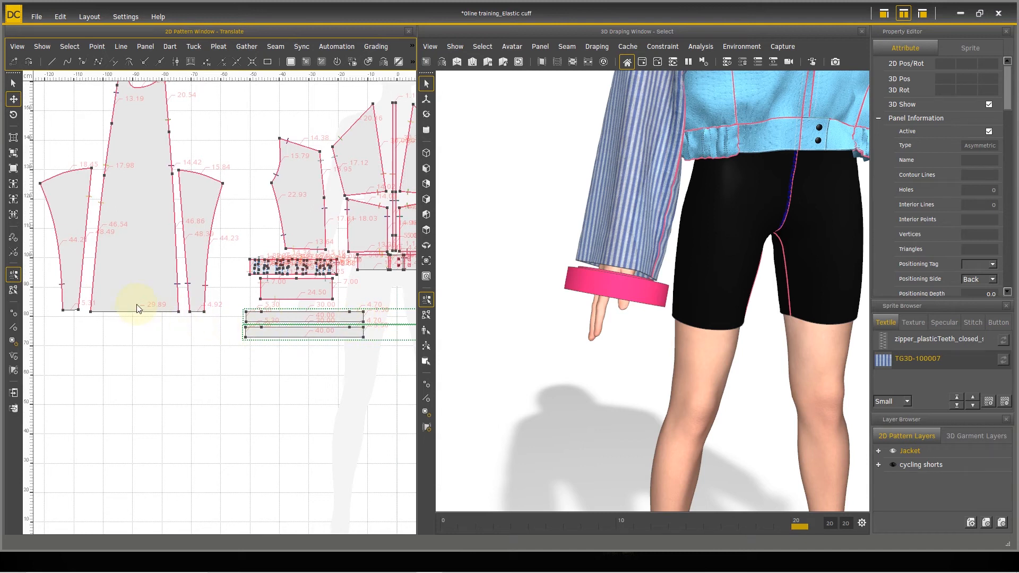
{"action": "left_click", "coordinate": [294, 319]}
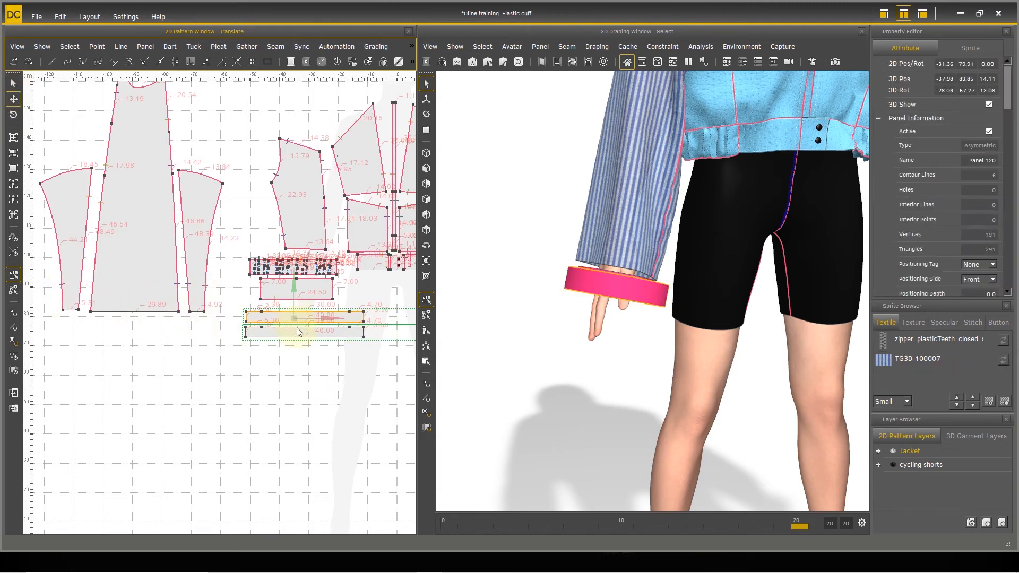
{"action": "left_click", "coordinate": [300, 331], "text": "shift"}
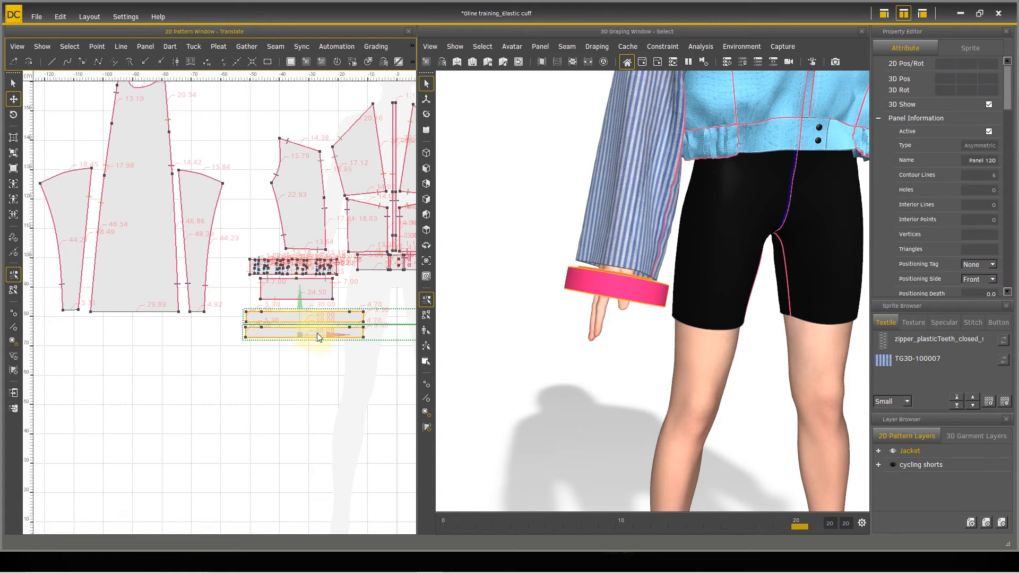
{"action": "left_click_drag", "start_coordinate": [331, 339], "coordinate": [153, 317]}
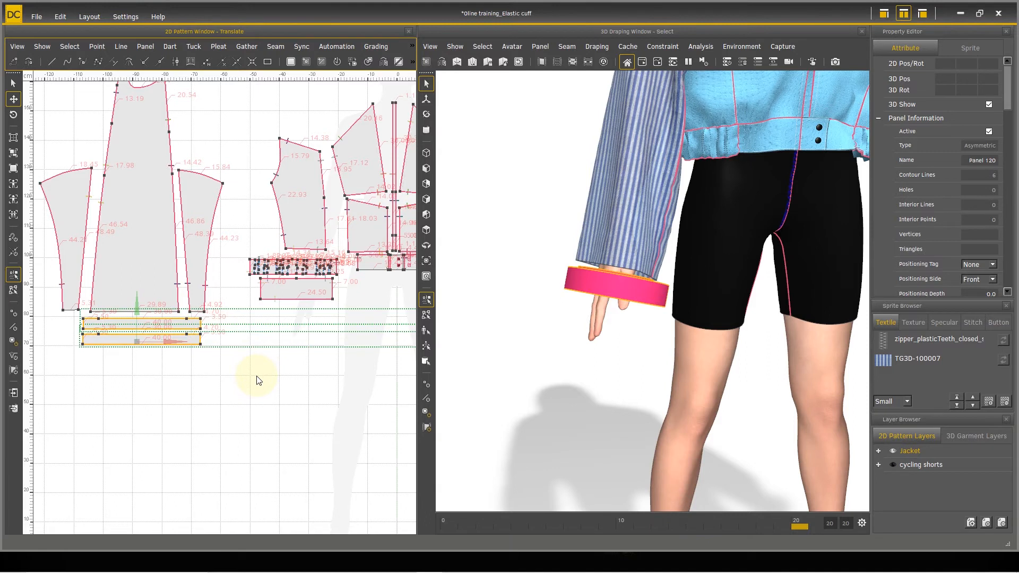
Step: Select the other two stacked cuff panels and move them directly beneath the right group of sleeve panels in the 2D pattern
{"action": "scroll", "coordinate": [257, 378], "scroll_direction": "down", "scroll_amount": 1}
{"action": "middle_click_drag", "start_coordinate": [257, 380], "coordinate": [189, 382]}
{"action": "left_click", "coordinate": [324, 318]}
{"action": "left_click", "coordinate": [325, 329], "text": "shift"}
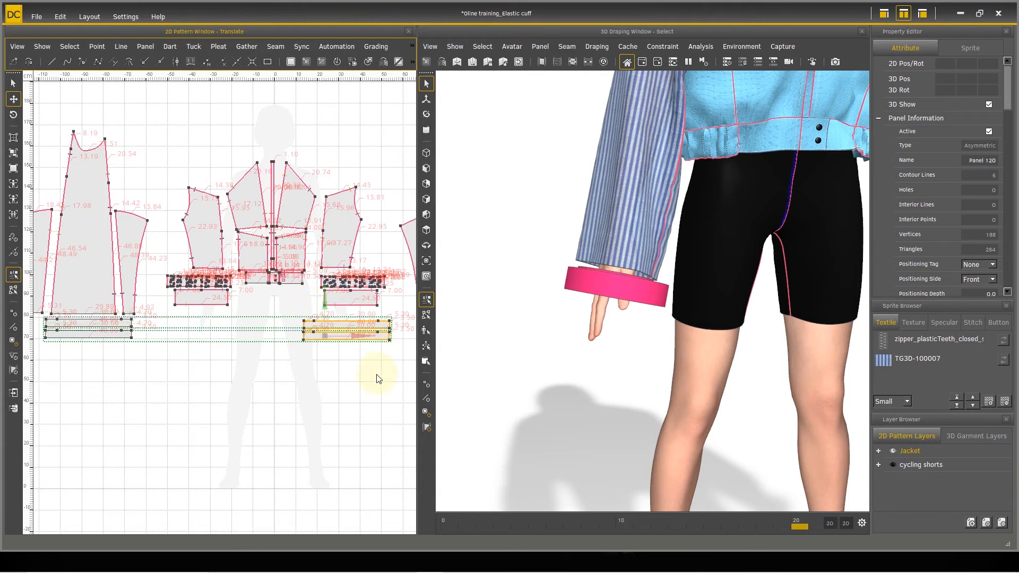
{"action": "scroll", "coordinate": [374, 375], "scroll_direction": "down", "scroll_amount": 1}
{"action": "middle_click_drag", "start_coordinate": [370, 378], "coordinate": [271, 378]}
{"action": "left_click_drag", "start_coordinate": [233, 328], "coordinate": [322, 329]}
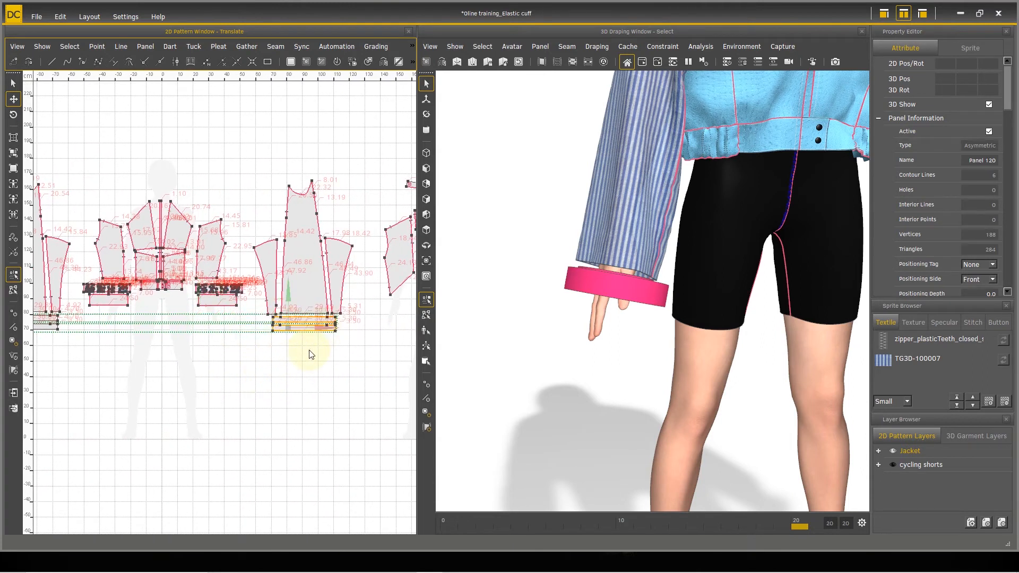
Step: Create merging line seams between the short 3.50 end edges of each of the two cuff panels under the left sleeve panels
{"action": "middle_click_drag", "start_coordinate": [233, 350], "coordinate": [467, 312]}
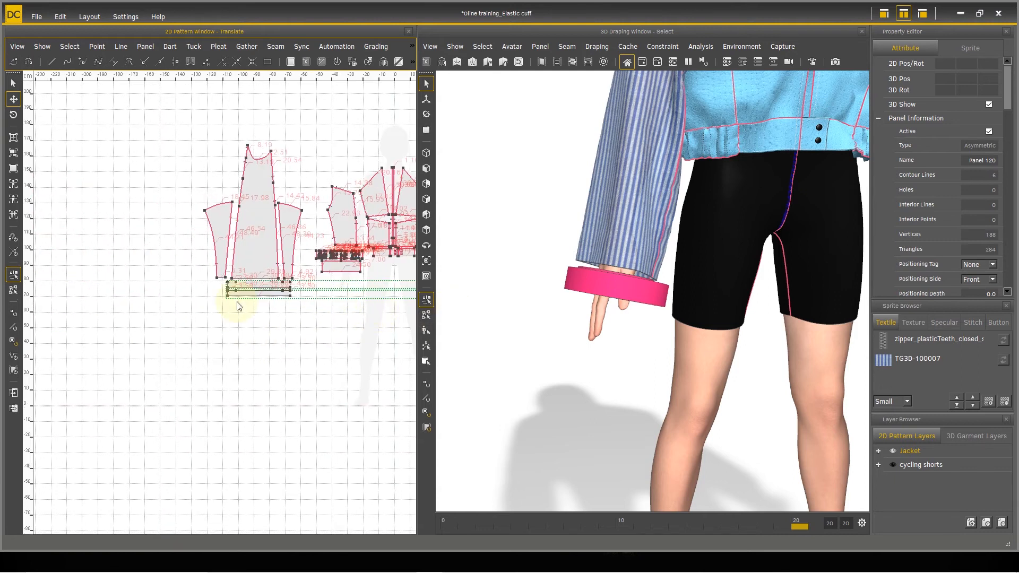
{"action": "scroll", "coordinate": [284, 303], "scroll_direction": "up", "scroll_amount": 5}
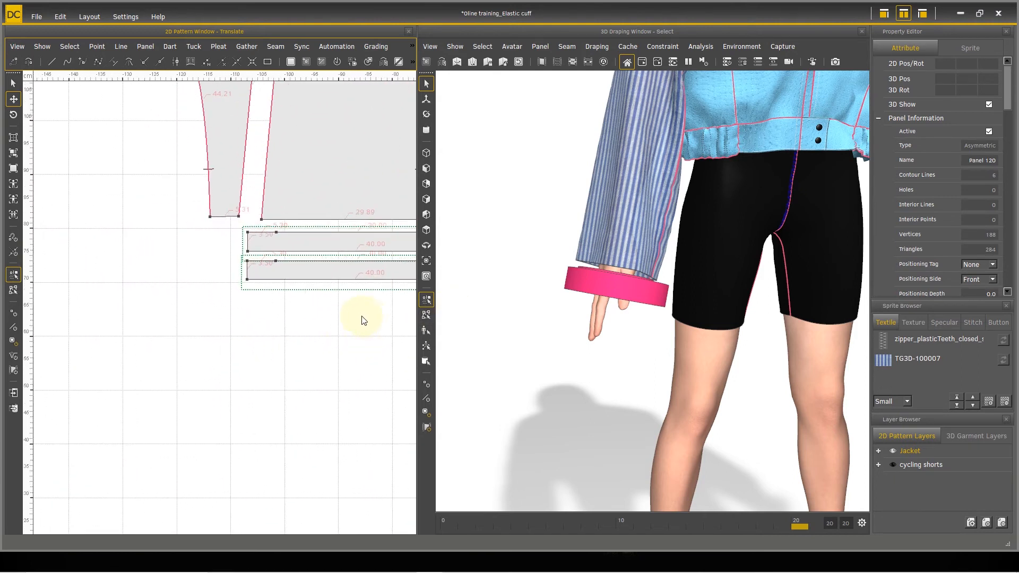
{"action": "middle_click_drag", "start_coordinate": [319, 341], "coordinate": [215, 403]}
{"action": "scroll", "coordinate": [237, 403], "scroll_direction": "up", "scroll_amount": 2}
{"action": "scroll", "coordinate": [237, 403], "scroll_direction": "down", "scroll_amount": 3}
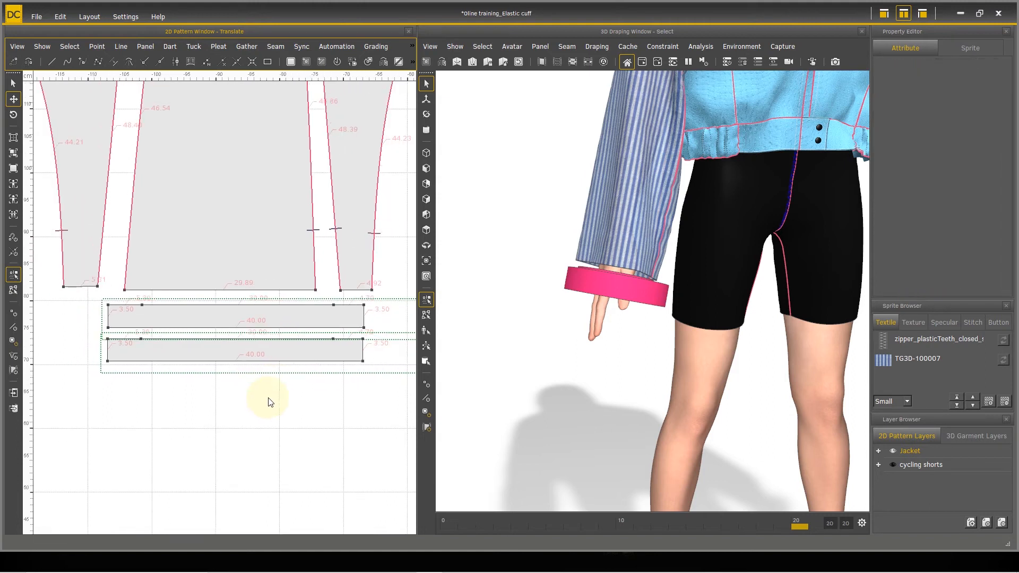
{"action": "left_click", "coordinate": [281, 46]}
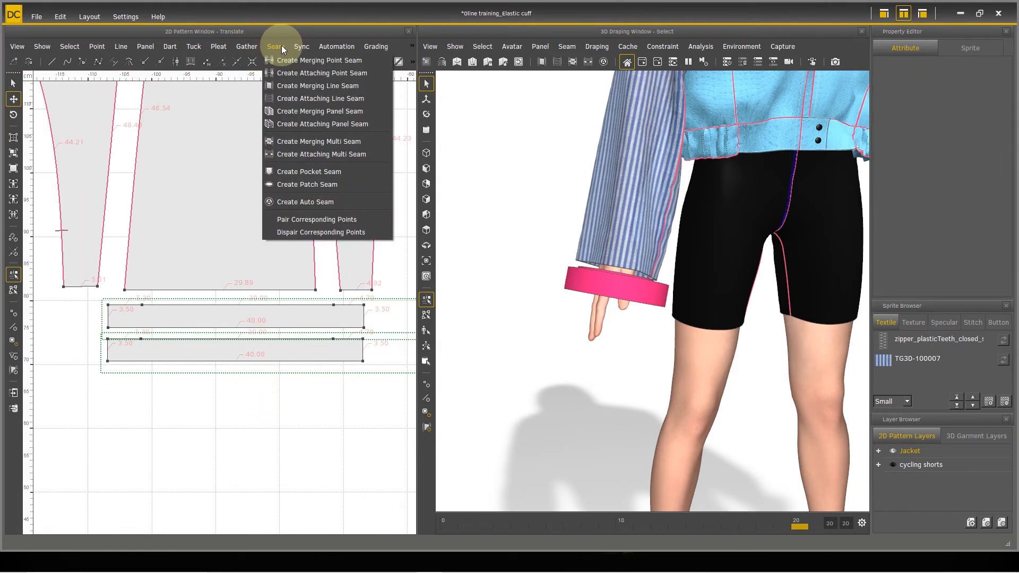
{"action": "left_click", "coordinate": [315, 89]}
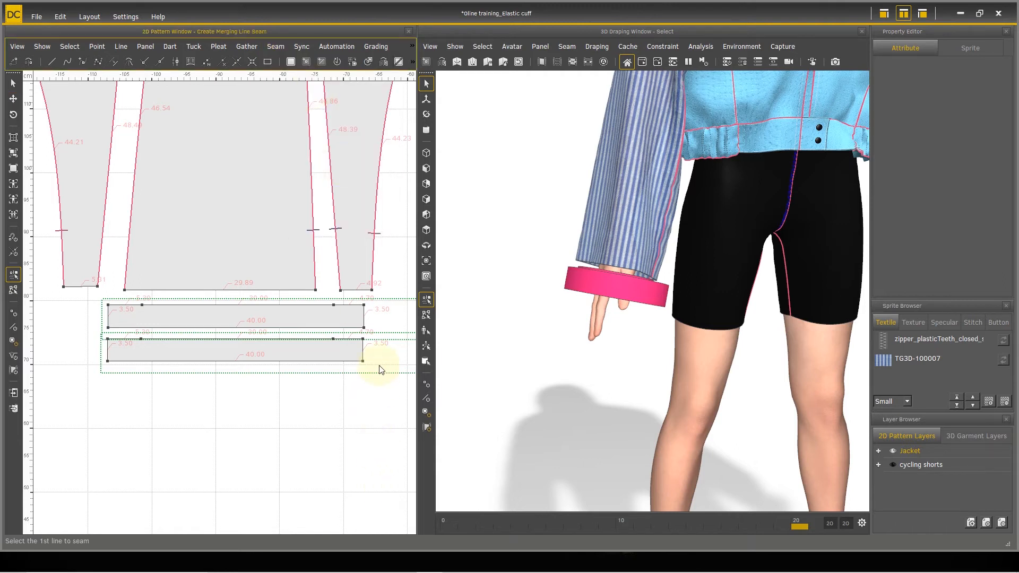
{"action": "left_click", "coordinate": [365, 352]}
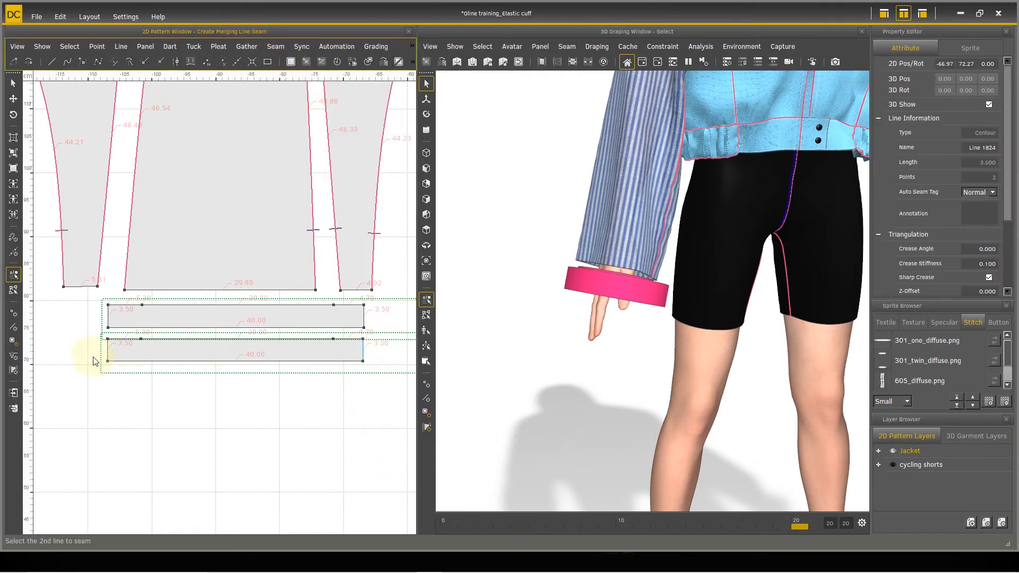
{"action": "left_click", "coordinate": [108, 350]}
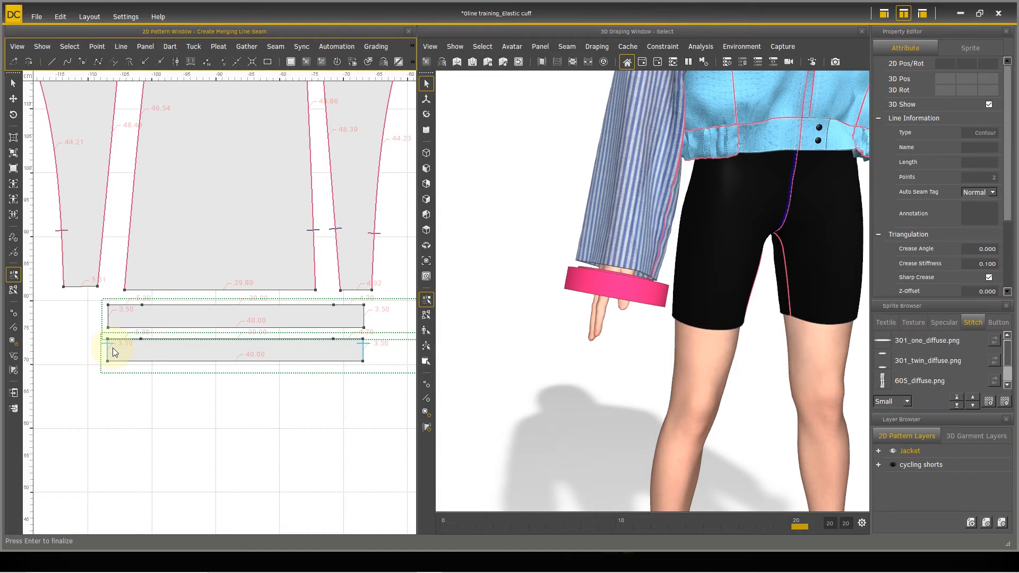
{"action": "key", "text": "Return"}
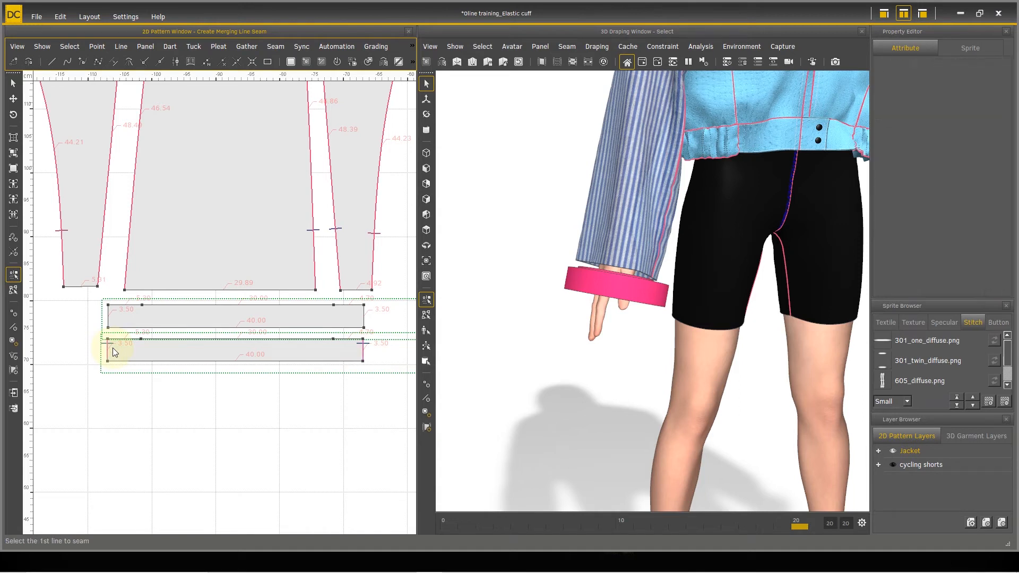
{"action": "left_click", "coordinate": [108, 317]}
{"action": "left_click", "coordinate": [364, 320]}
{"action": "key", "text": "Return"}
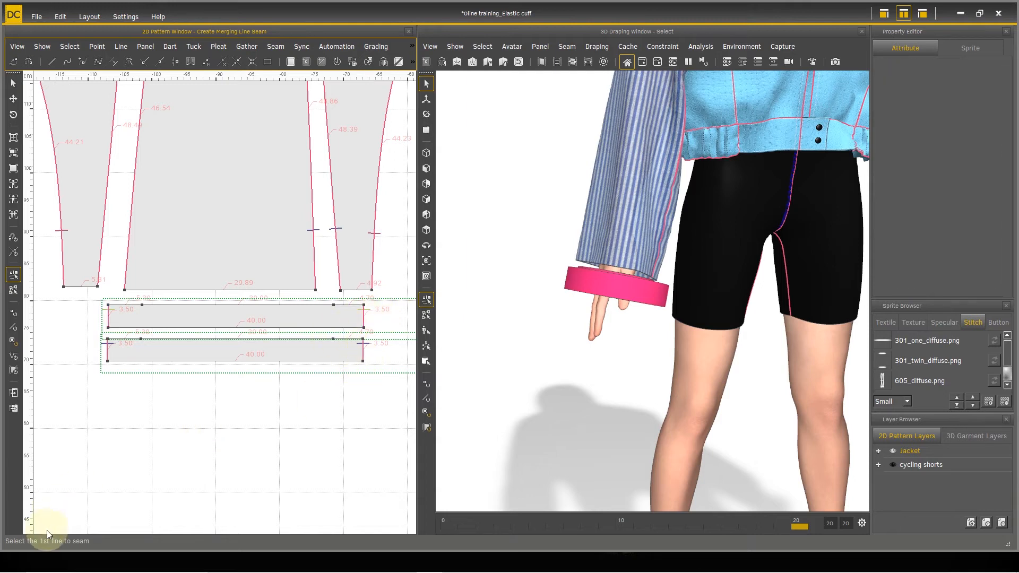
Step: Create attaching line seams joining the 30.00 and 5.30 upper edge segments of the two cuff panels under the right sleeve panels
{"action": "scroll", "coordinate": [296, 438], "scroll_direction": "down", "scroll_amount": 1}
{"action": "scroll", "coordinate": [239, 369], "scroll_direction": "down", "scroll_amount": 3}
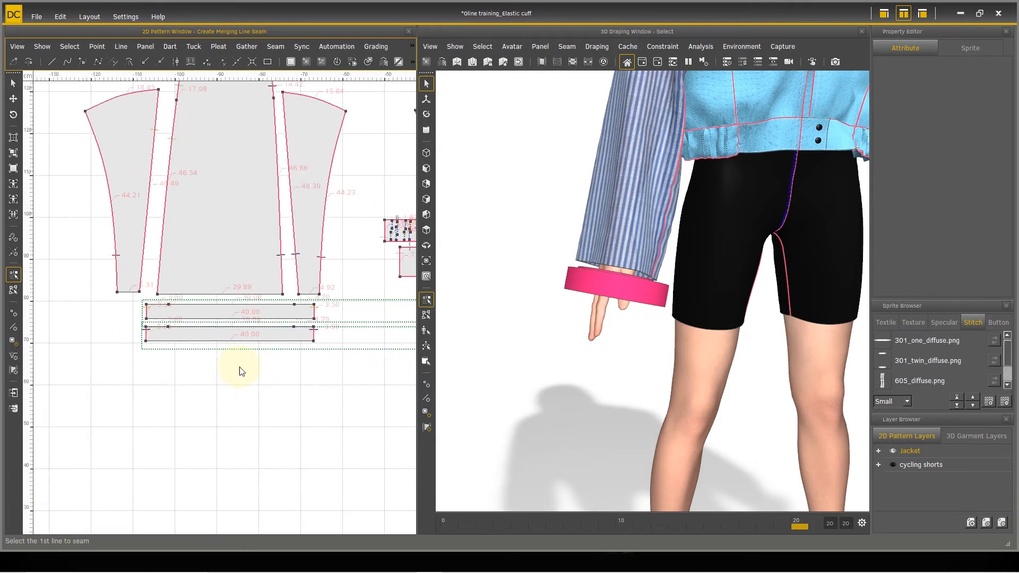
{"action": "scroll", "coordinate": [299, 347], "scroll_direction": "down", "scroll_amount": 2}
{"action": "middle_click_drag", "start_coordinate": [407, 374], "coordinate": [1, 366]}
{"action": "scroll", "coordinate": [222, 325], "scroll_direction": "up", "scroll_amount": 4}
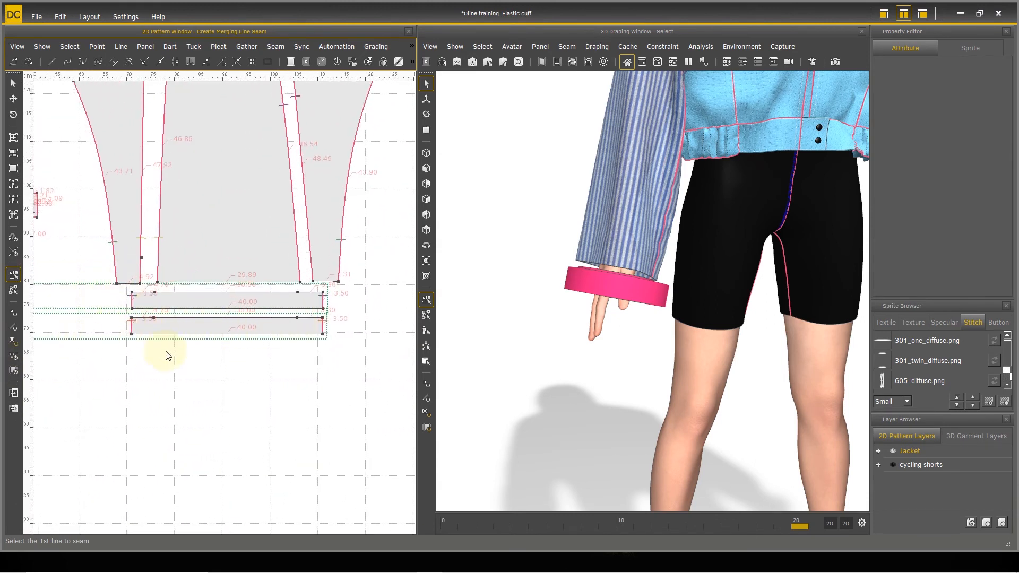
{"action": "middle_click_drag", "start_coordinate": [74, 340], "coordinate": [167, 351]}
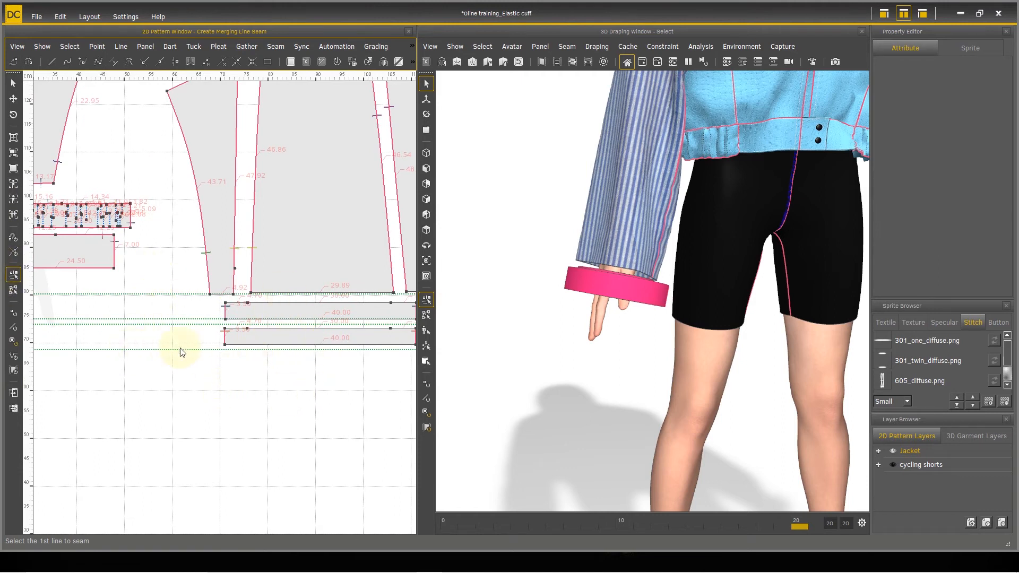
{"action": "middle_click_drag", "start_coordinate": [266, 397], "coordinate": [171, 382]}
{"action": "scroll", "coordinate": [232, 348], "scroll_direction": "up", "scroll_amount": 5}
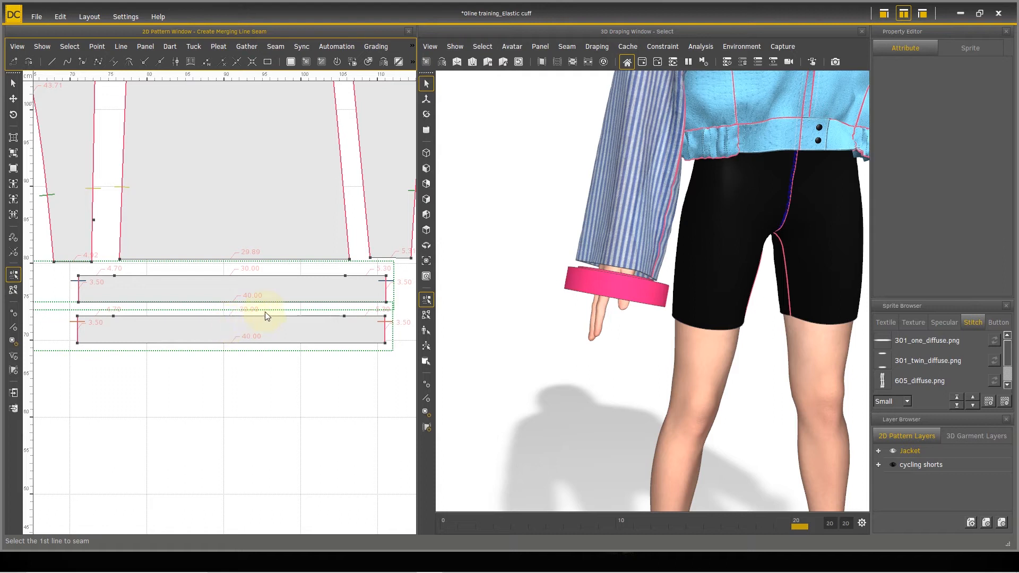
{"action": "left_click", "coordinate": [276, 46]}
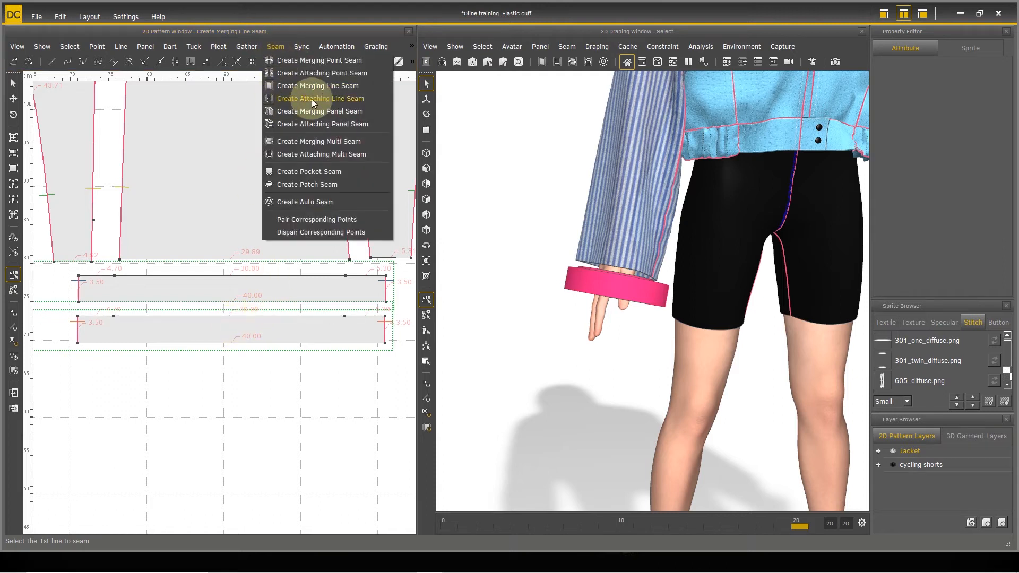
{"action": "left_click", "coordinate": [361, 101]}
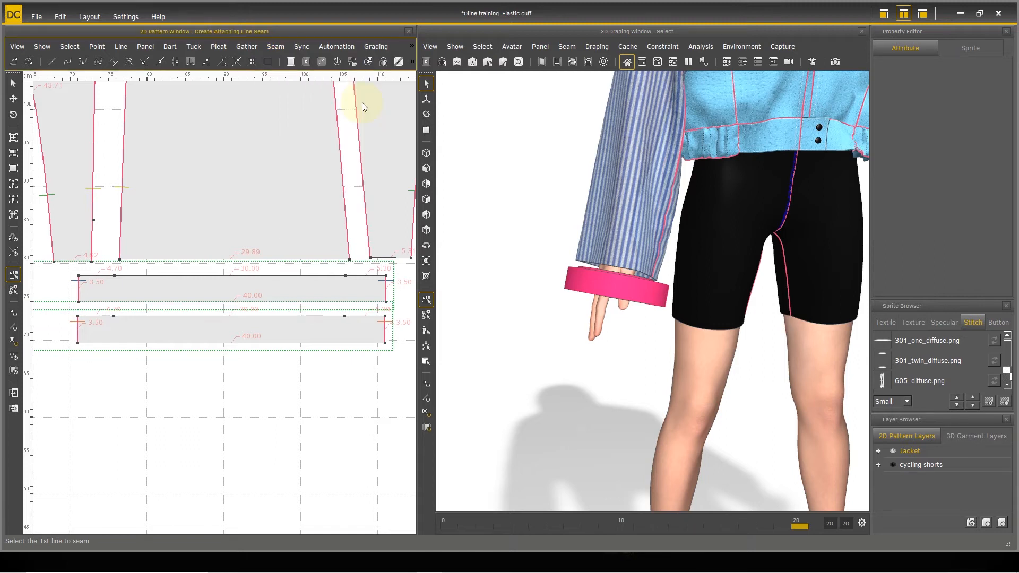
{"action": "scroll", "coordinate": [212, 342], "scroll_direction": "down", "scroll_amount": 3}
{"action": "scroll", "coordinate": [244, 319], "scroll_direction": "up", "scroll_amount": 1}
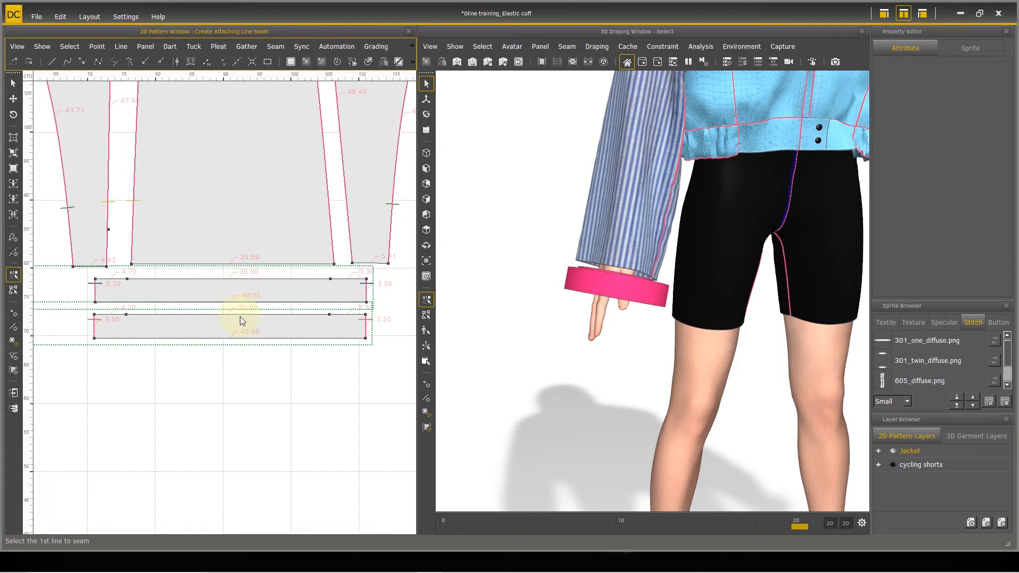
{"action": "left_click", "coordinate": [241, 315]}
{"action": "left_click", "coordinate": [241, 279]}
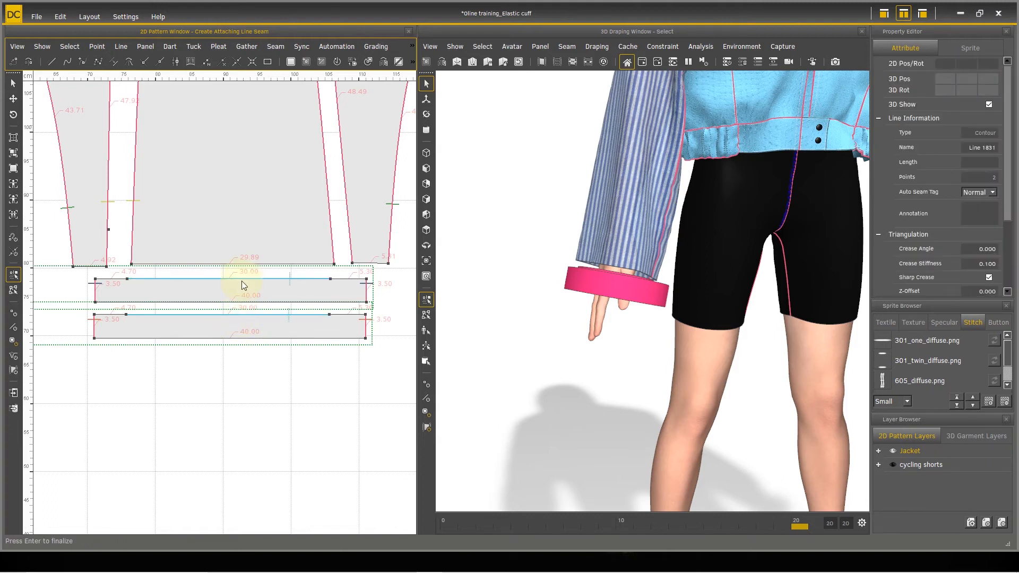
{"action": "key", "text": "Return"}
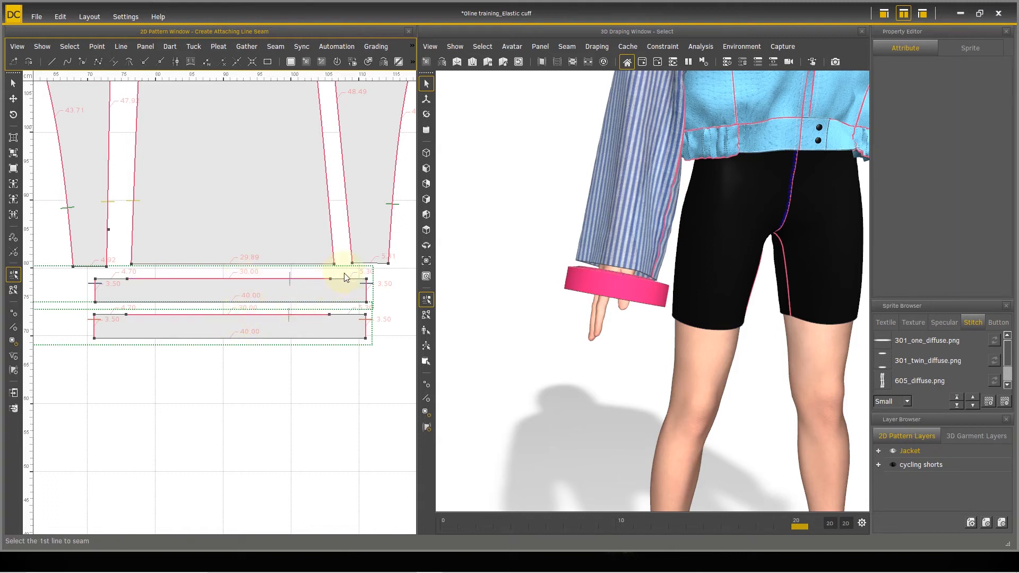
{"action": "left_click", "coordinate": [344, 289]}
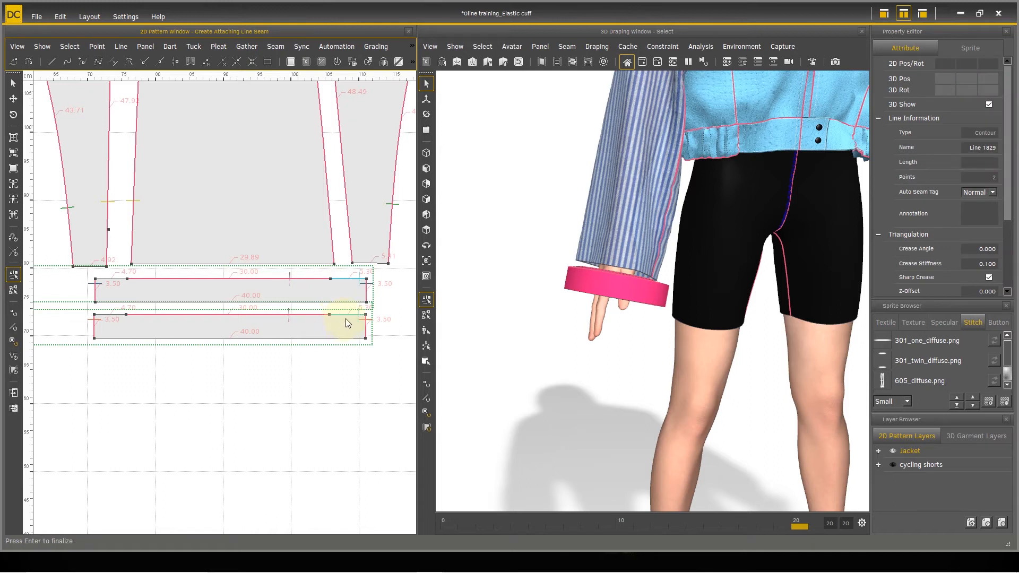
{"action": "left_click", "coordinate": [367, 295]}
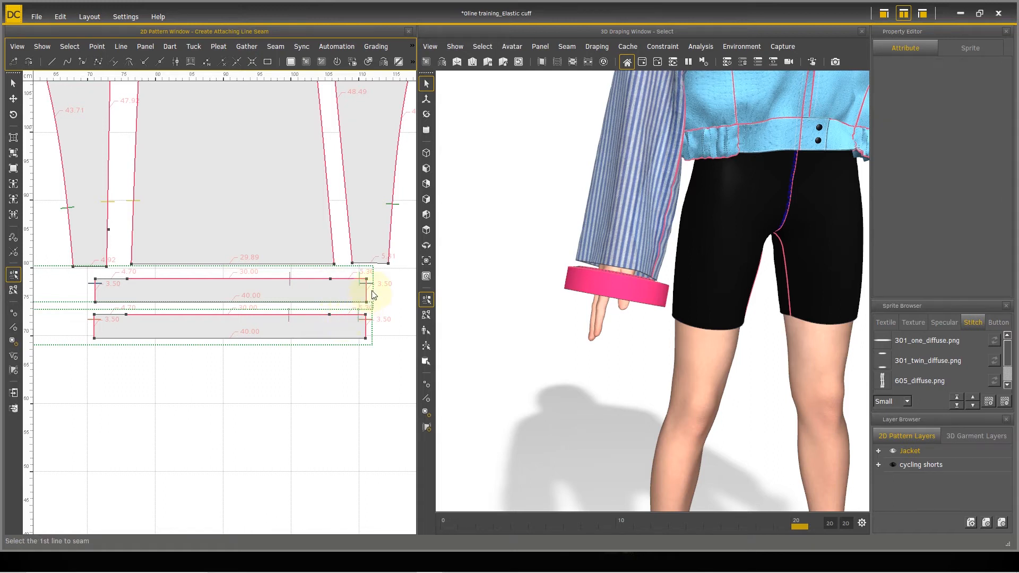
Step: Join the 40.00 lower edges and the 4.70 upper edge segments of the two cuff panels with attaching line seams
{"action": "left_click", "coordinate": [286, 336]}
{"action": "left_click", "coordinate": [267, 303]}
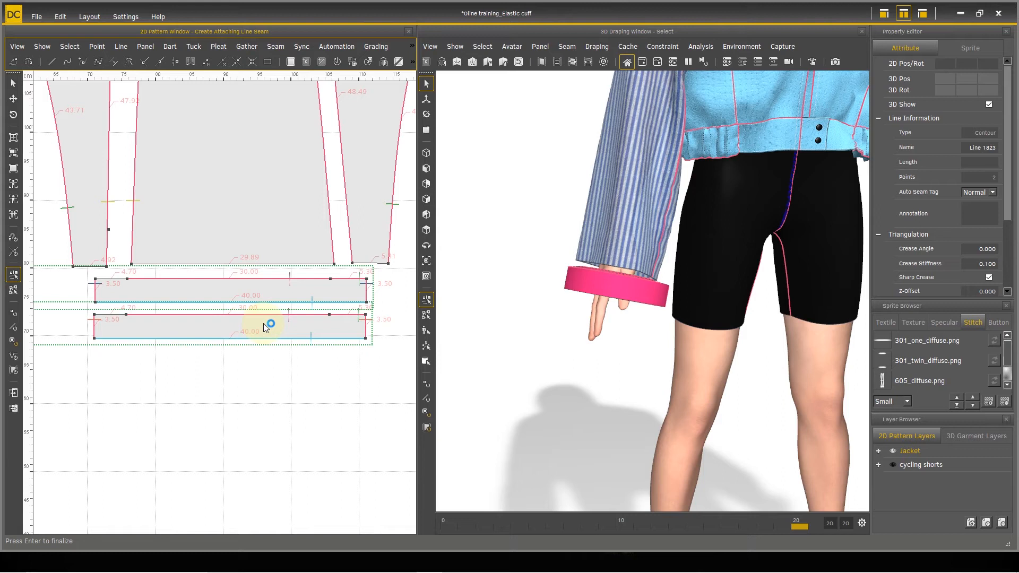
{"action": "key", "text": "Return"}
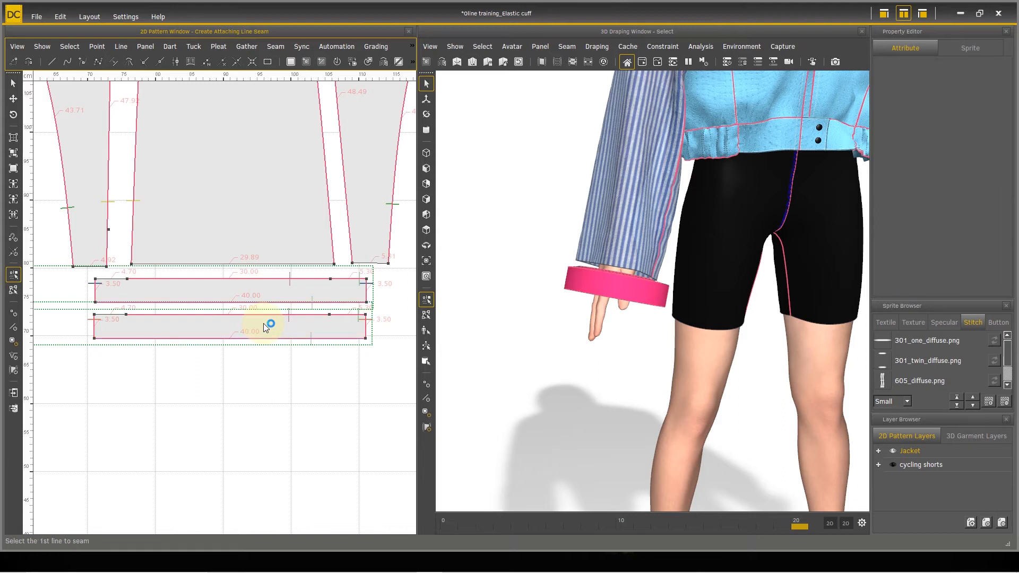
{"action": "left_click", "coordinate": [107, 278]}
{"action": "left_click", "coordinate": [110, 313]}
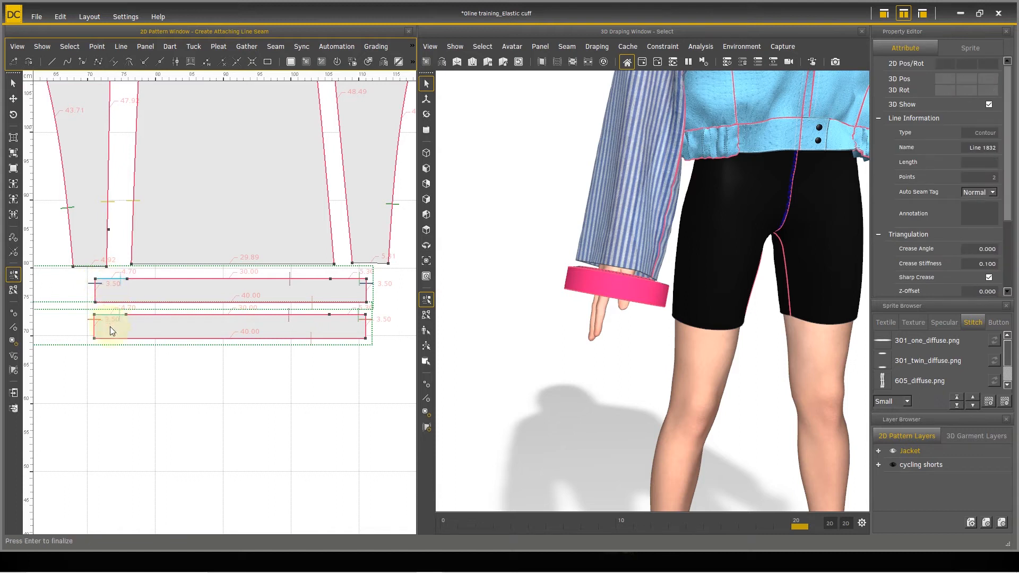
{"action": "key", "text": "Return"}
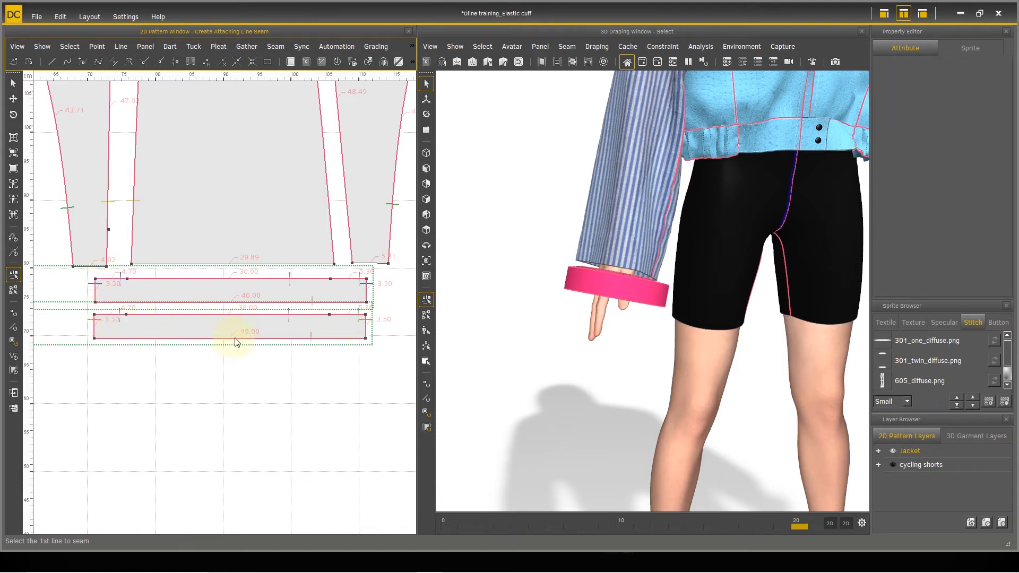
Step: Create attaching line seams joining the upper cuff panel's 5.30, 30.00 and 4.70 edge segments to the right sleeve panels' 5.31, 29.89 and 4.92 hems
{"action": "middle_click_drag", "start_coordinate": [679, 330], "coordinate": [645, 306]}
{"action": "right_click_drag", "start_coordinate": [647, 311], "coordinate": [691, 368]}
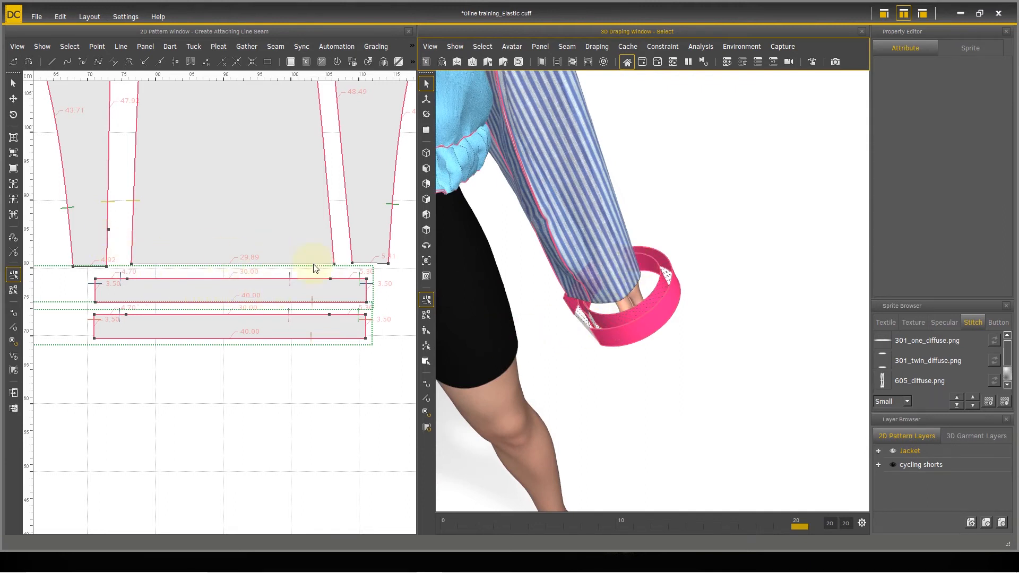
{"action": "left_click", "coordinate": [350, 279]}
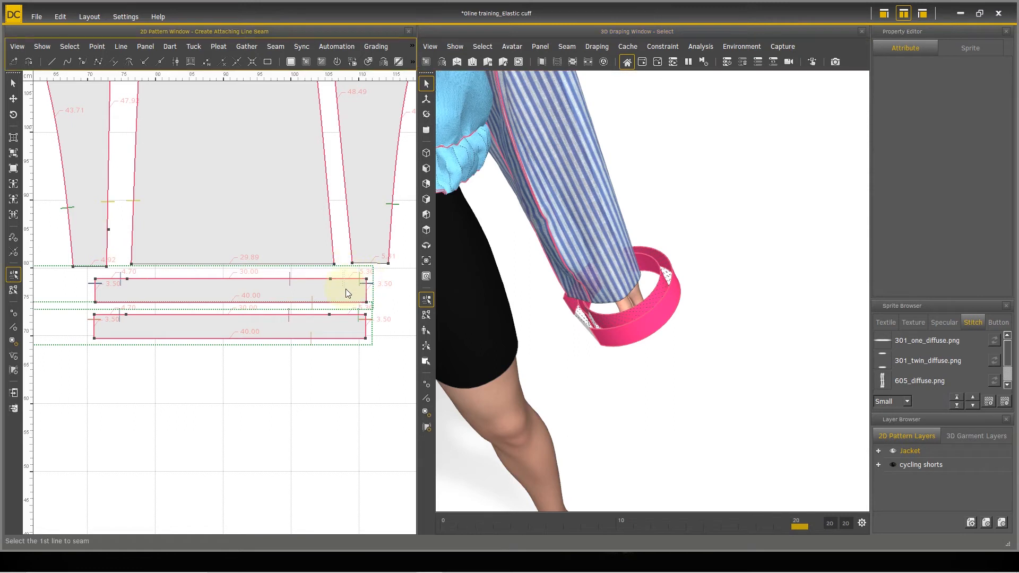
{"action": "left_click", "coordinate": [369, 265]}
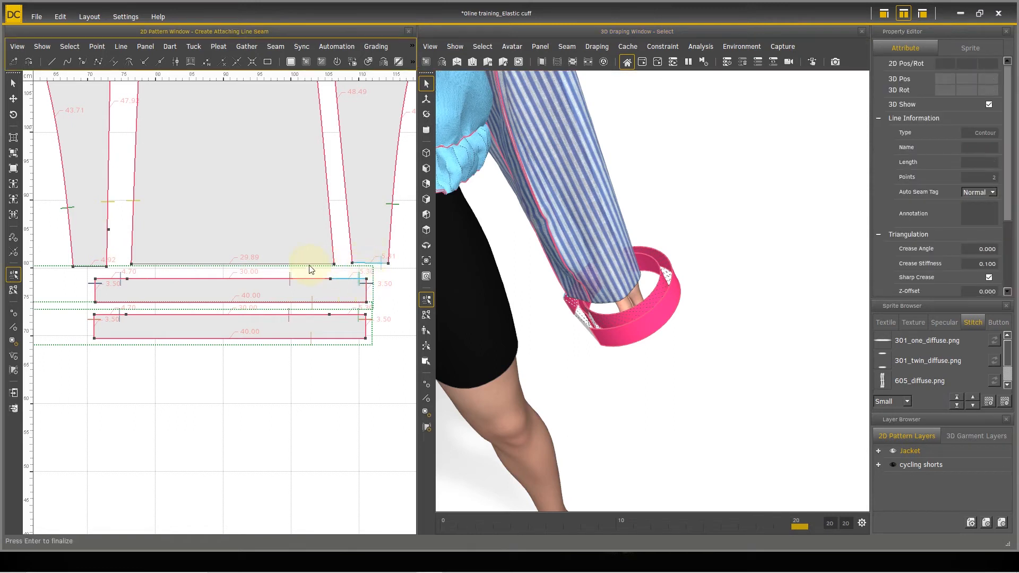
{"action": "left_click", "coordinate": [289, 265]}
{"action": "left_click", "coordinate": [263, 279]}
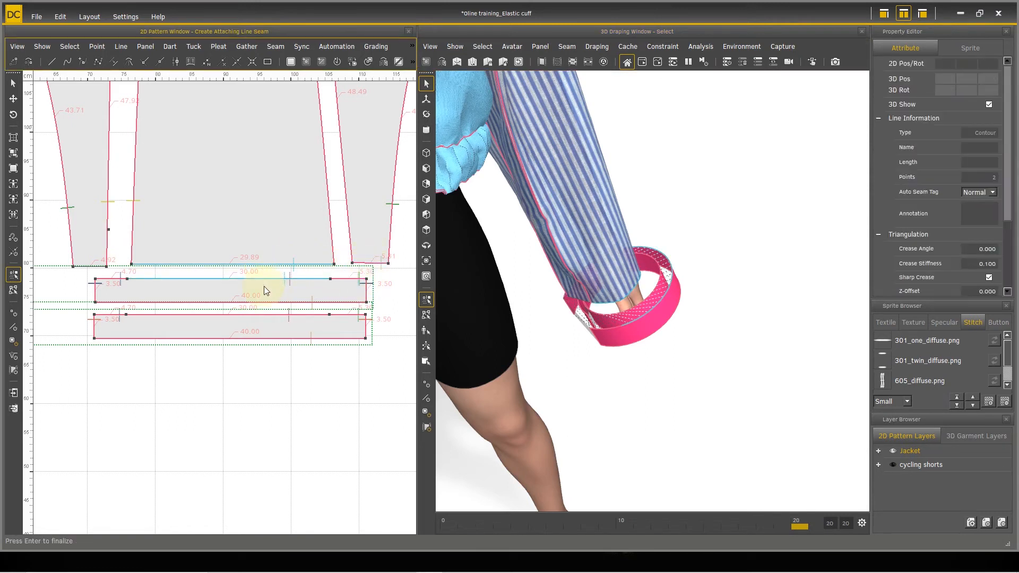
{"action": "key", "text": "Return"}
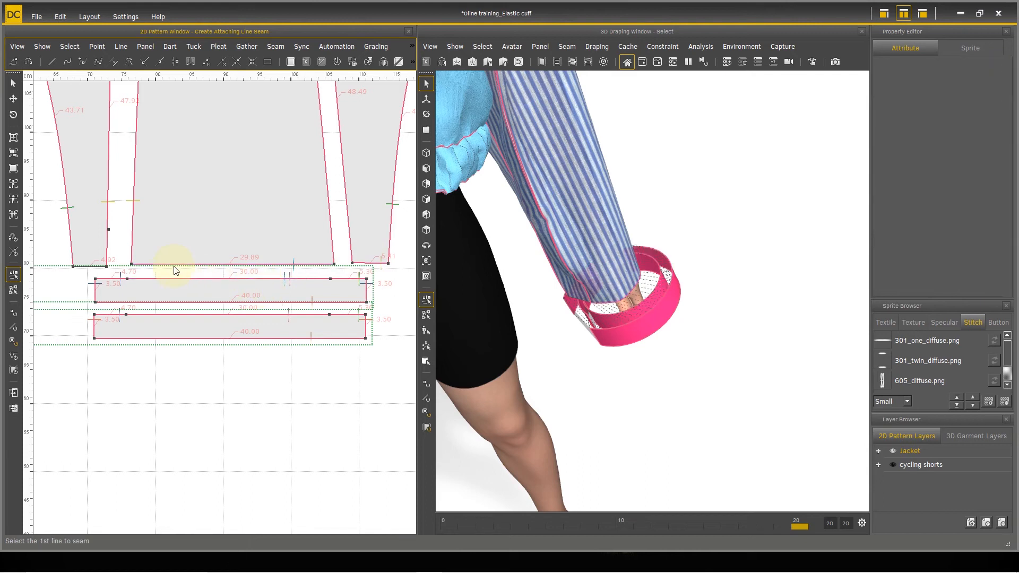
{"action": "left_click", "coordinate": [101, 268]}
{"action": "left_click", "coordinate": [108, 280]}
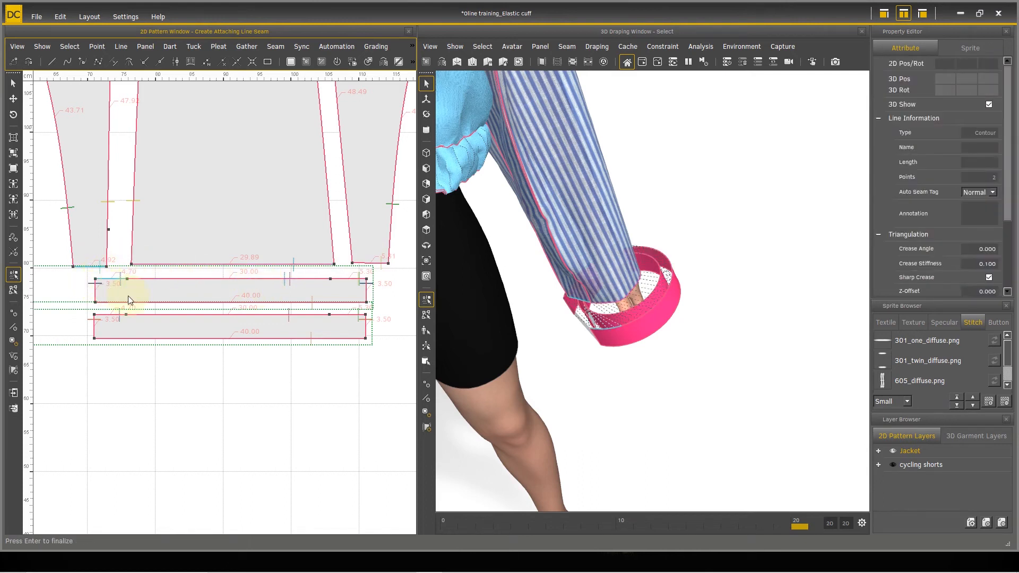
{"action": "scroll", "coordinate": [200, 329], "scroll_direction": "down", "scroll_amount": 4}
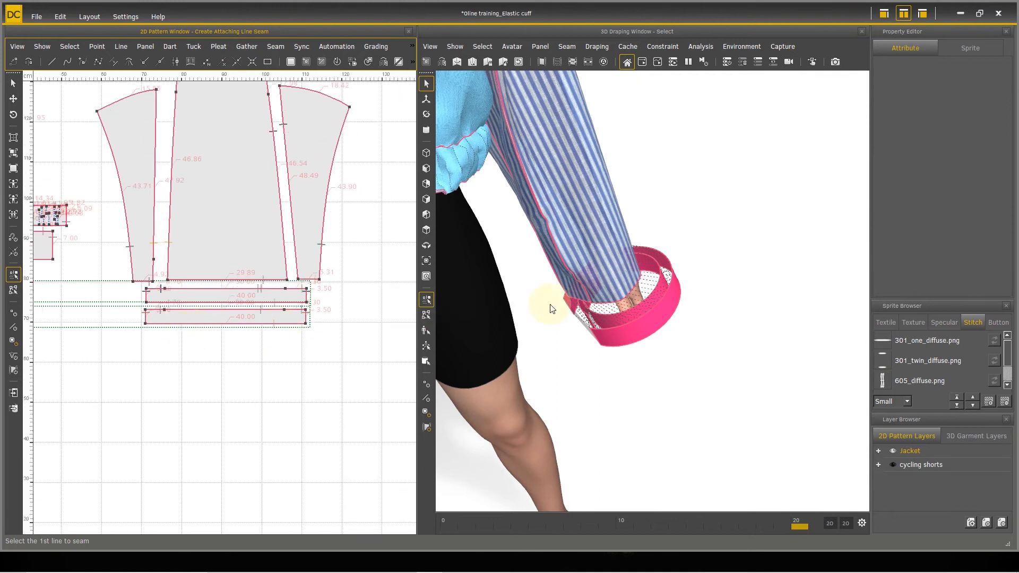
Step: Run the draping simulation to draw both cuffs onto the sleeve ends and pause it
{"action": "right_click_drag", "start_coordinate": [631, 320], "coordinate": [642, 277]}
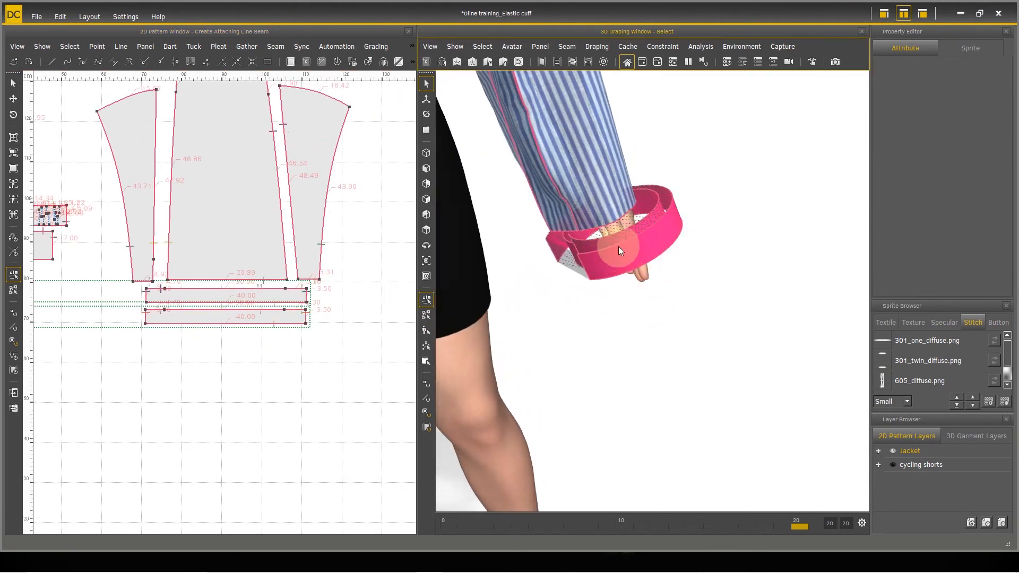
{"action": "scroll", "coordinate": [619, 251], "scroll_direction": "down", "scroll_amount": 2}
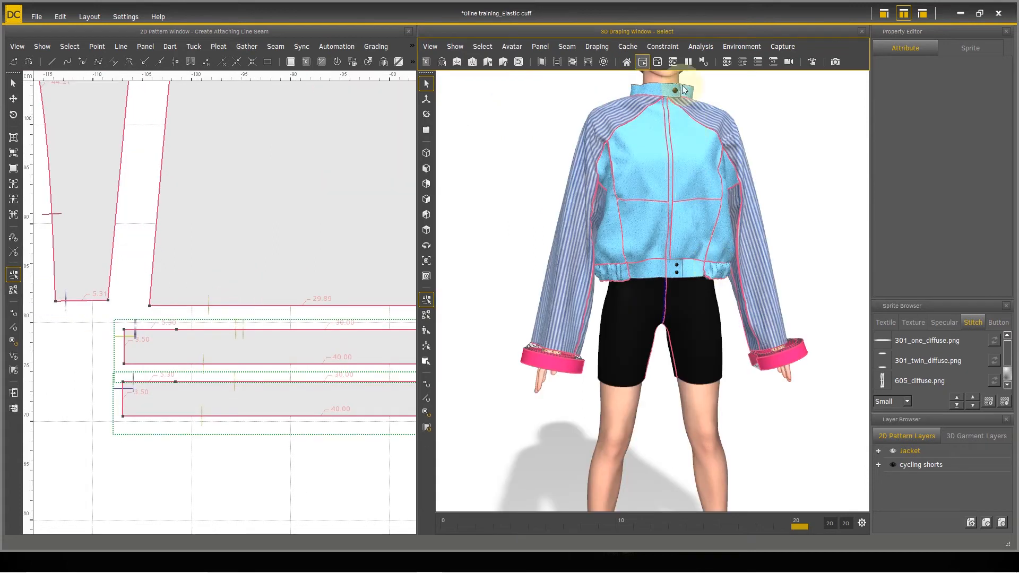
{"action": "left_click", "coordinate": [688, 62]}
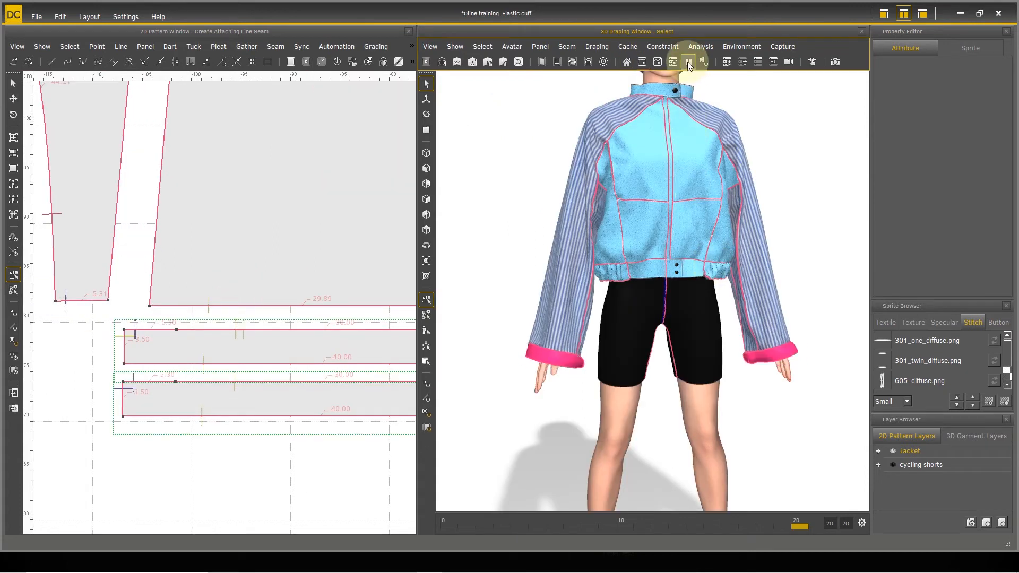
Step: Set the Jacket garment layer's simulation quality to Low
{"action": "left_click", "coordinate": [953, 439]}
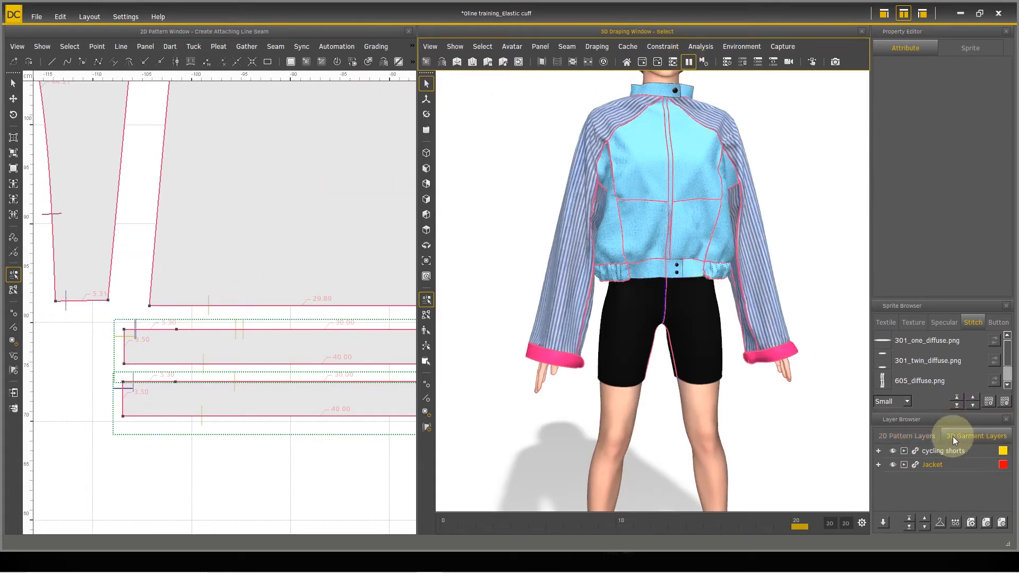
{"action": "left_click", "coordinate": [972, 522]}
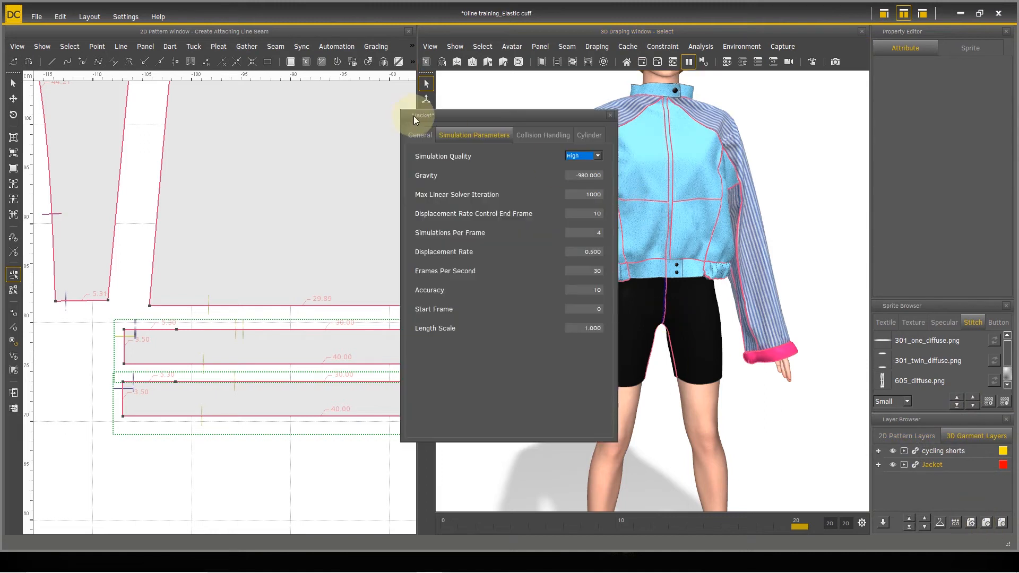
{"action": "left_click", "coordinate": [597, 156]}
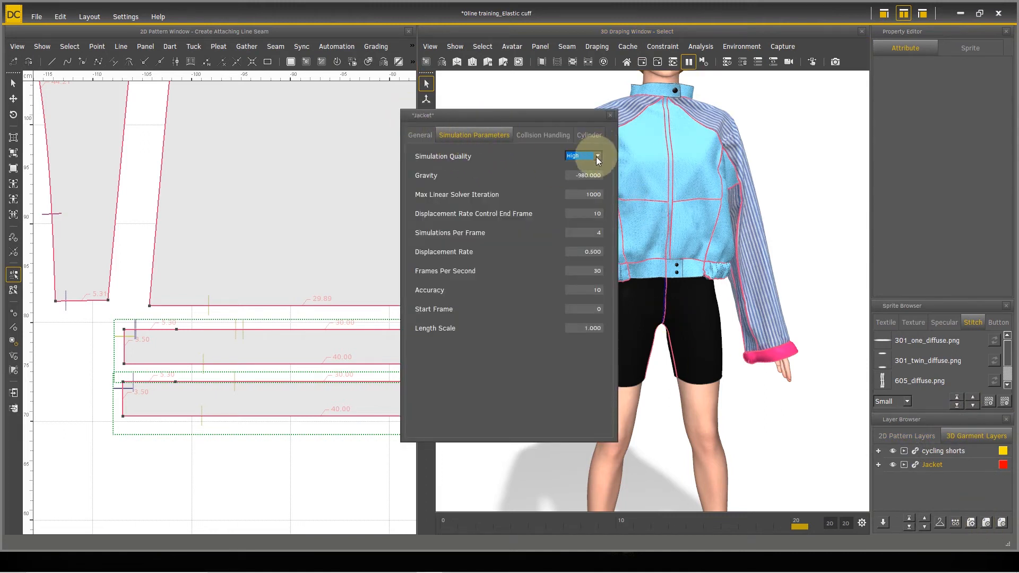
{"action": "left_click", "coordinate": [590, 175]}
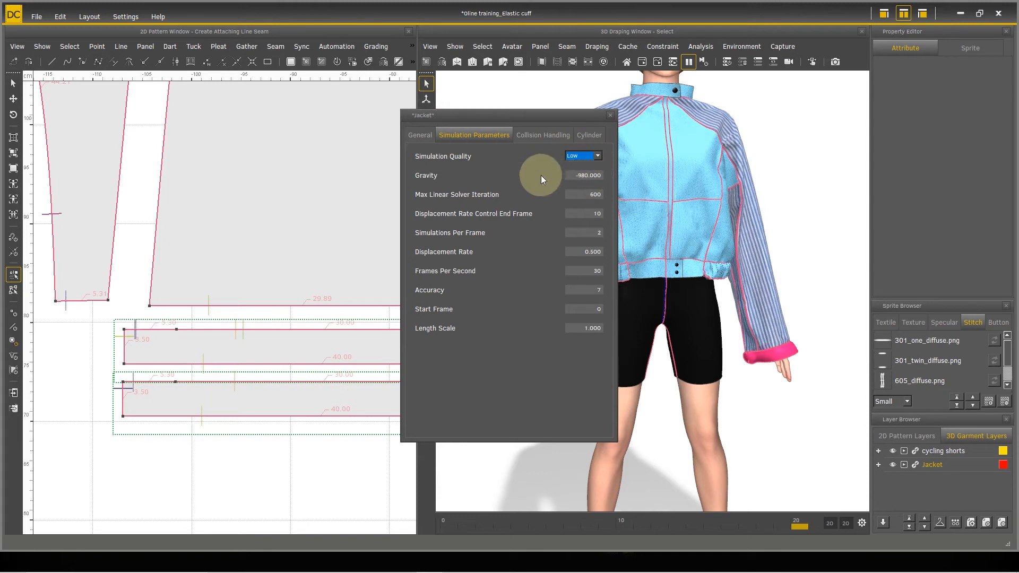
{"action": "left_click", "coordinate": [611, 116]}
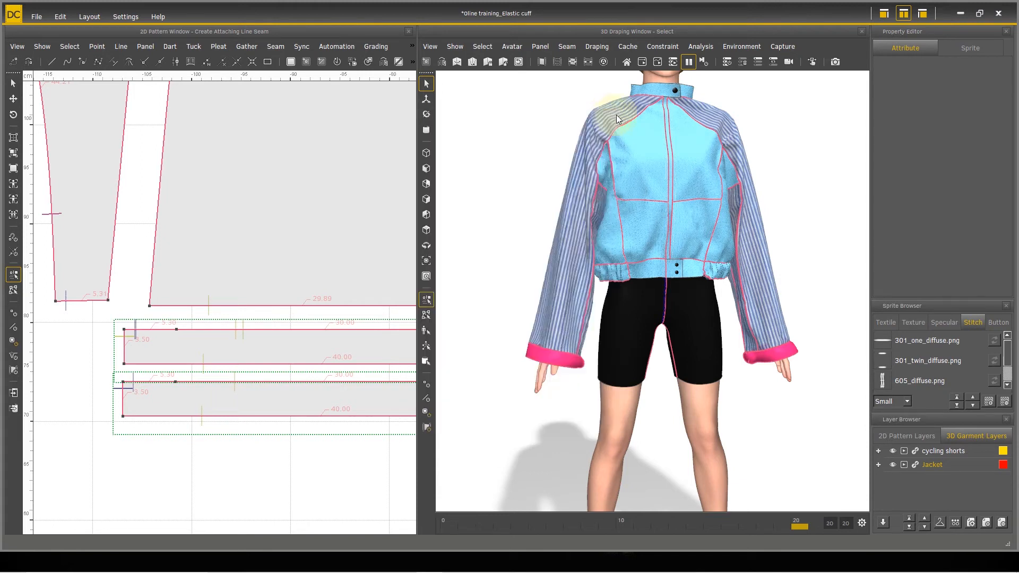
Step: Drape the jacket again at the lower simulation quality, pause it and inspect the cuffs from an angle
{"action": "left_click", "coordinate": [642, 62]}
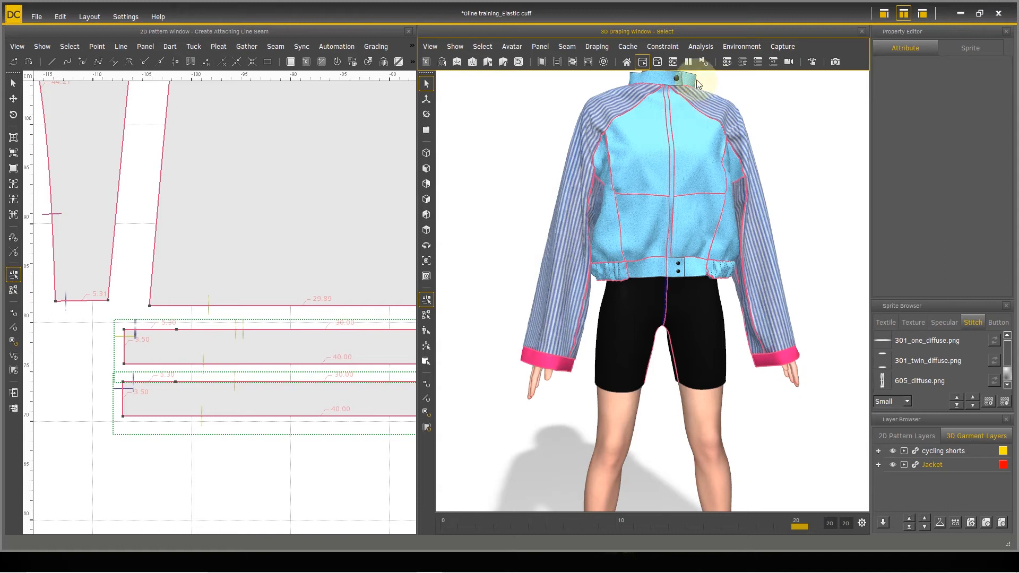
{"action": "left_click", "coordinate": [690, 61]}
{"action": "left_click_drag", "start_coordinate": [682, 181], "coordinate": [606, 442]}
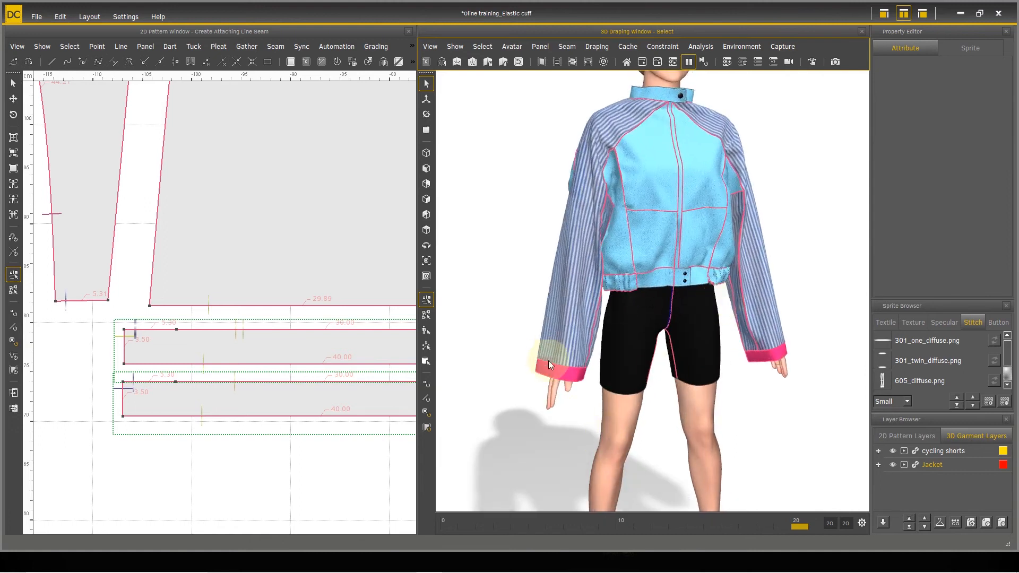
Step: Select the lower of the two stacked cuff panels under both the left and right sleeve panels in the 2D pattern
{"action": "scroll", "coordinate": [149, 402], "scroll_direction": "down", "scroll_amount": 5}
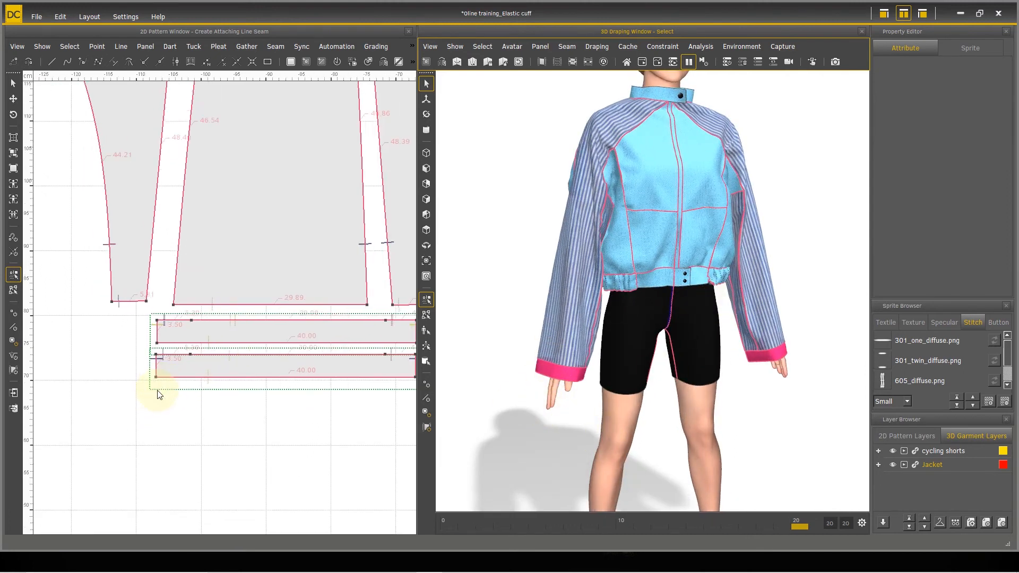
{"action": "scroll", "coordinate": [163, 388], "scroll_direction": "down", "scroll_amount": 6}
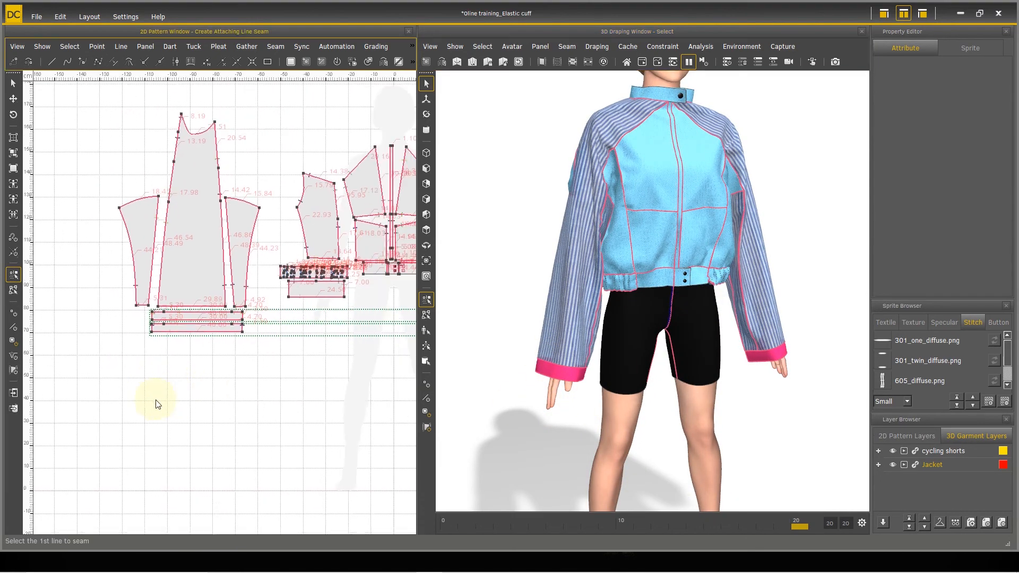
{"action": "scroll", "coordinate": [250, 372], "scroll_direction": "down", "scroll_amount": 5}
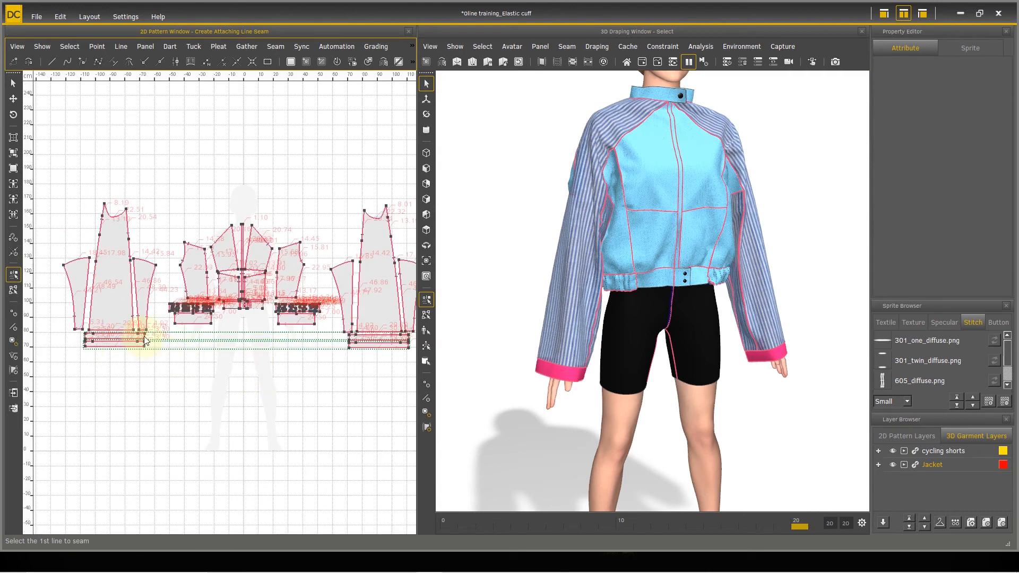
{"action": "left_click", "coordinate": [13, 83]}
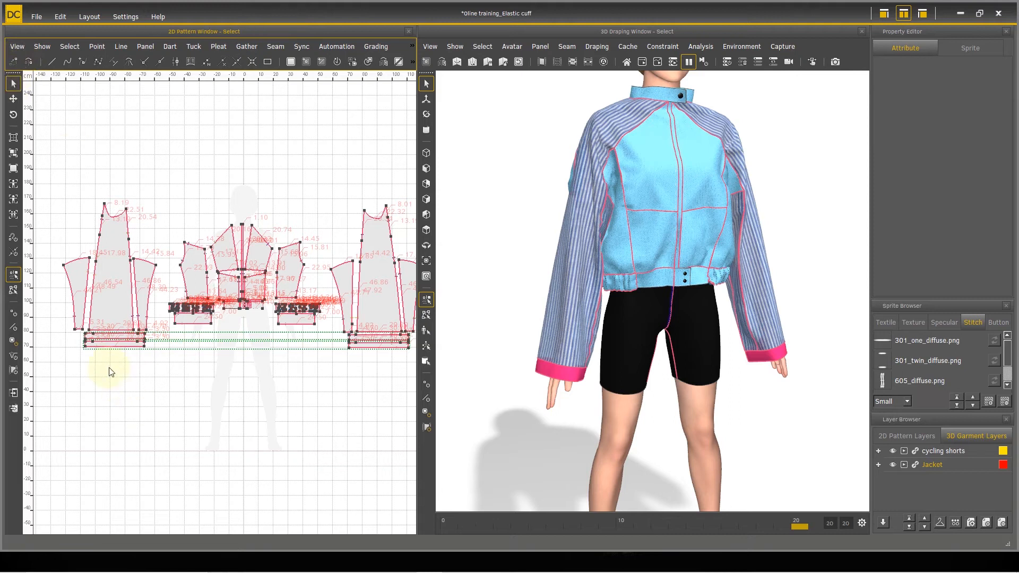
{"action": "left_click", "coordinate": [110, 344]}
{"action": "scroll", "coordinate": [346, 433], "scroll_direction": "up", "scroll_amount": 2}
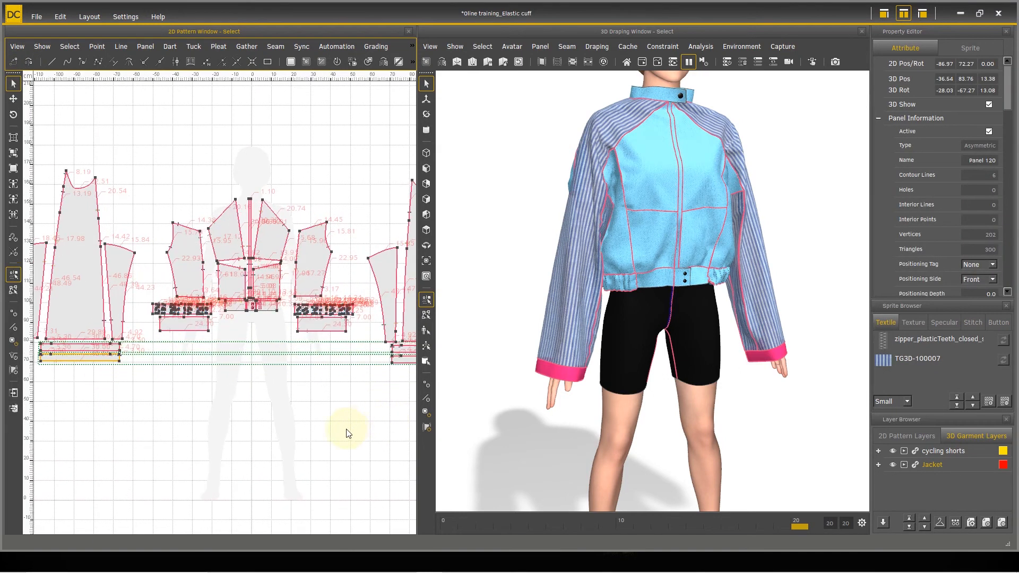
{"action": "scroll", "coordinate": [303, 368], "scroll_direction": "up", "scroll_amount": 2}
{"action": "scroll", "coordinate": [248, 369], "scroll_direction": "up", "scroll_amount": 1}
{"action": "scroll", "coordinate": [172, 374], "scroll_direction": "up", "scroll_amount": 1}
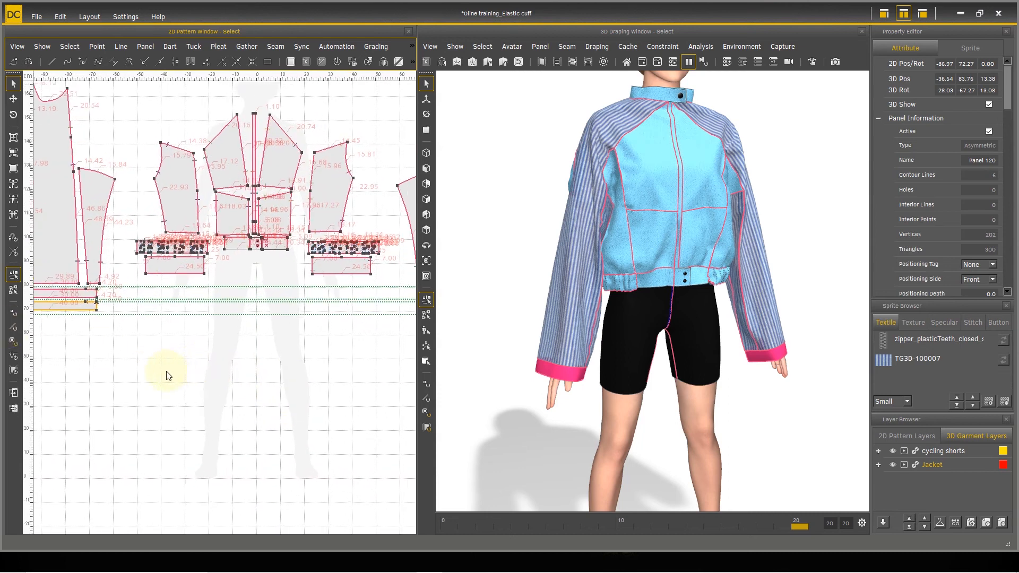
{"action": "scroll", "coordinate": [246, 374], "scroll_direction": "down", "scroll_amount": 2}
{"action": "scroll", "coordinate": [373, 335], "scroll_direction": "up", "scroll_amount": 2}
{"action": "left_click", "coordinate": [386, 327], "text": "shift"}
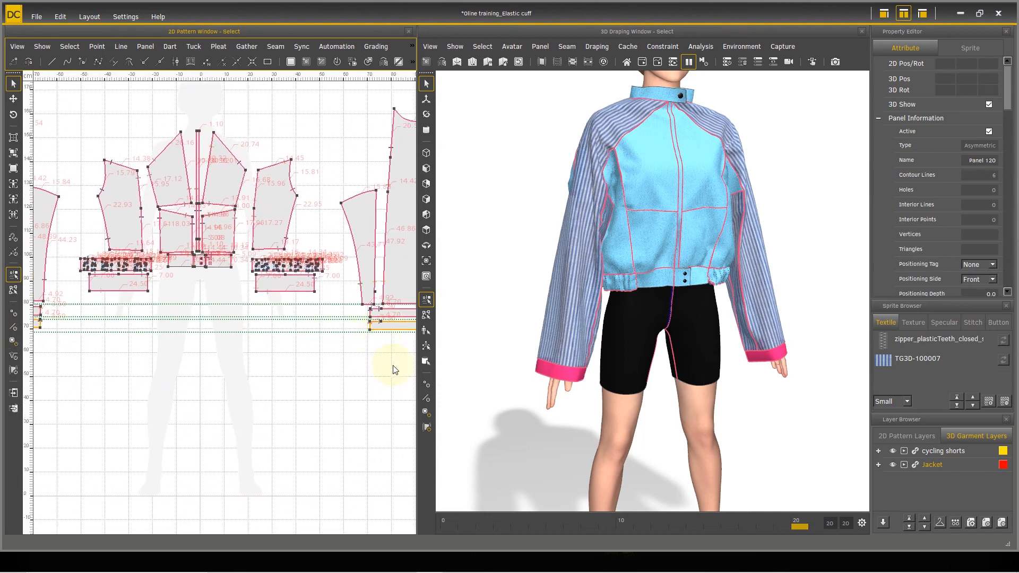
{"action": "middle_click_drag", "start_coordinate": [382, 382], "coordinate": [175, 398]}
{"action": "scroll", "coordinate": [198, 393], "scroll_direction": "up", "scroll_amount": 3}
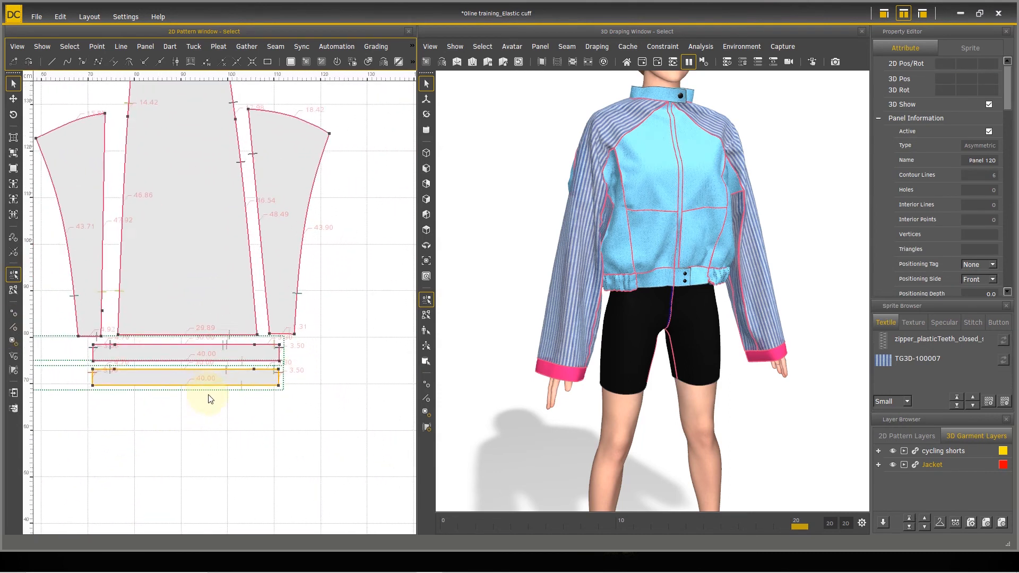
{"action": "scroll", "coordinate": [210, 399], "scroll_direction": "up", "scroll_amount": 3}
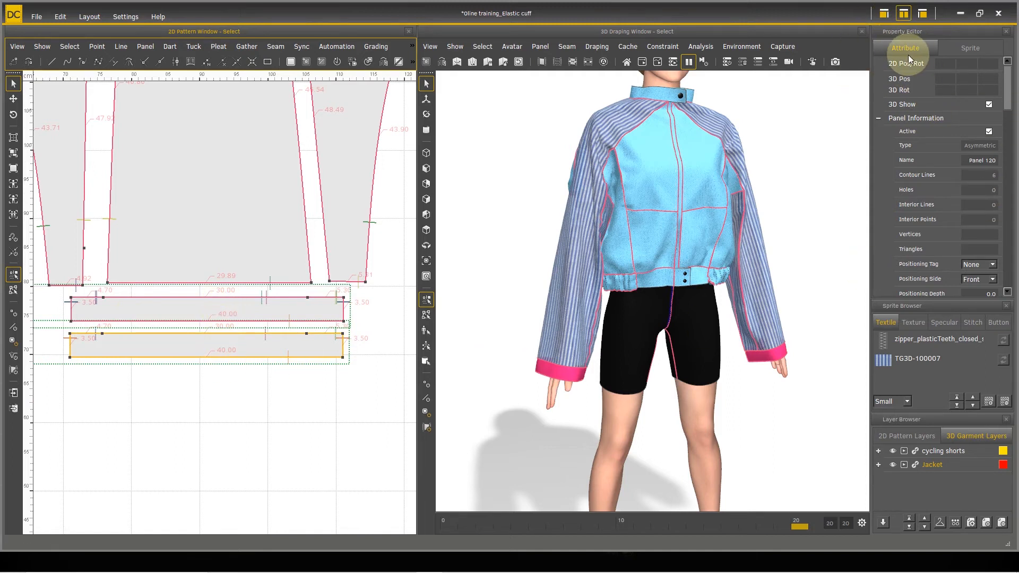
Step: Set Rubber U to 0.60000 in the physical parameters of the selected cuff panels
{"action": "left_click_drag", "start_coordinate": [1007, 90], "coordinate": [1009, 207]}
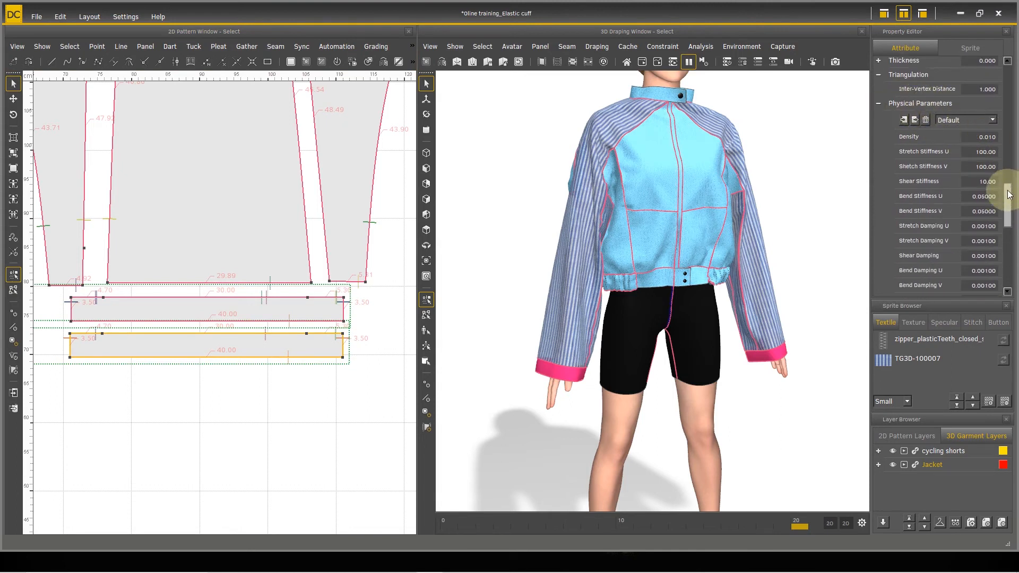
{"action": "left_click_drag", "start_coordinate": [1007, 195], "coordinate": [1006, 233]}
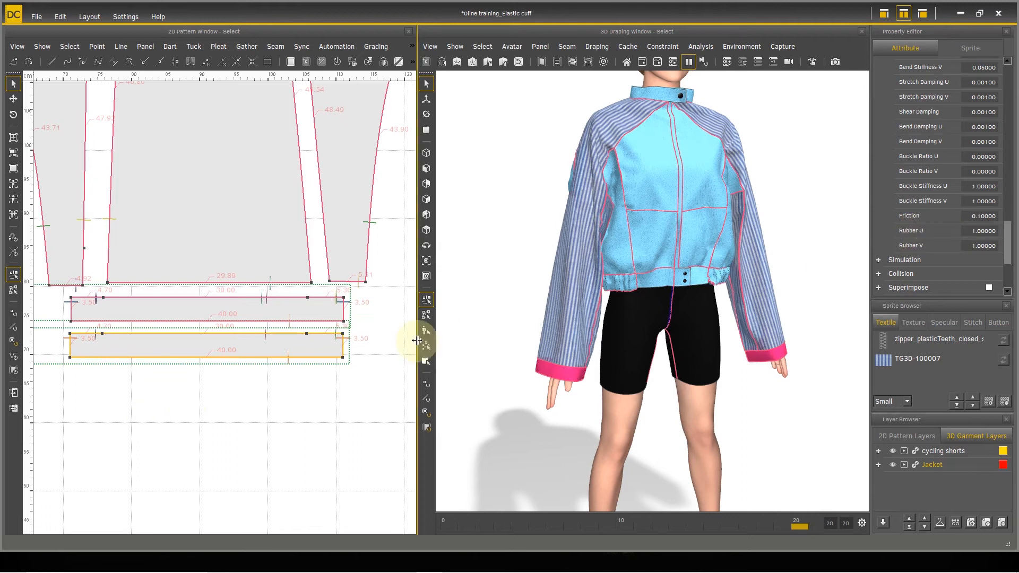
{"action": "double_click", "coordinate": [979, 231]}
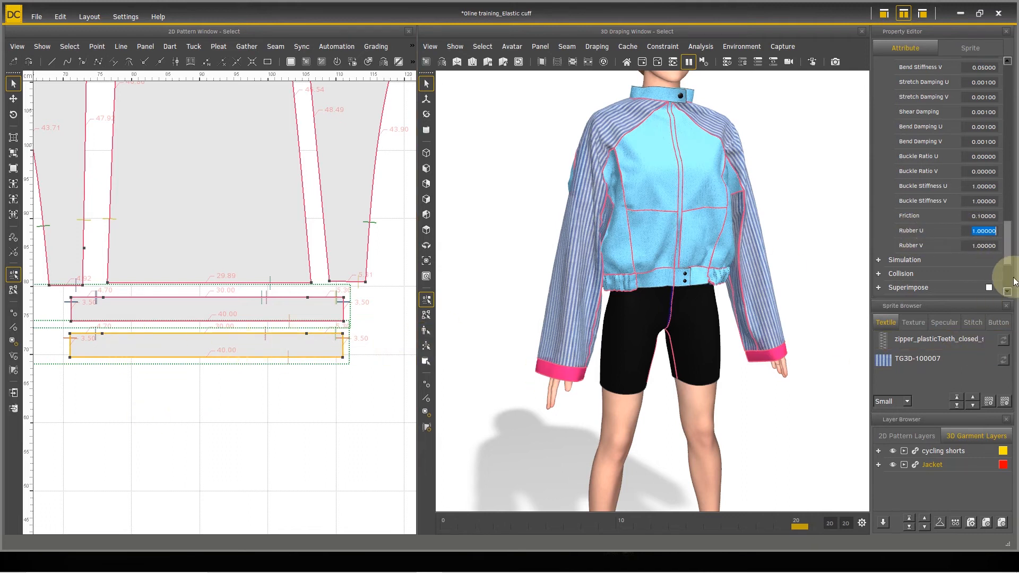
{"action": "type", "text": "0.60000"}
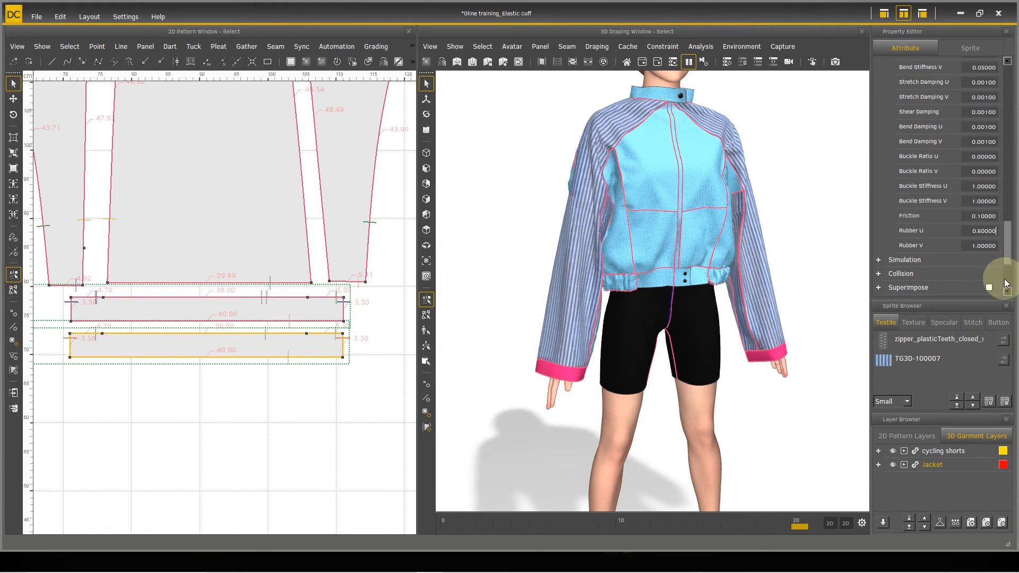
Step: Run the draping simulation with the rubber applied to the cuffs and inspect the gathered sleeve ends
{"action": "left_click", "coordinate": [797, 387]}
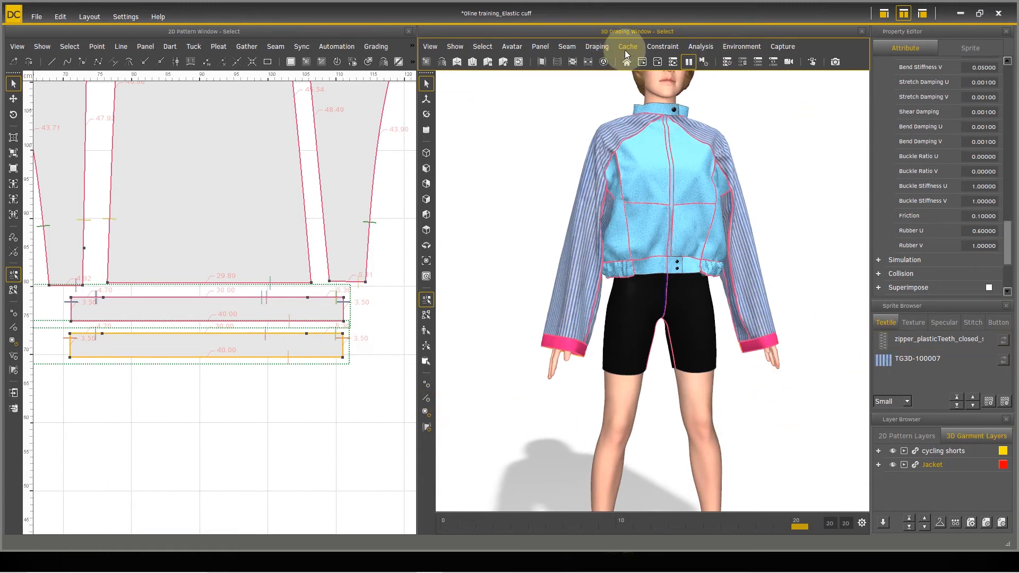
{"action": "left_click", "coordinate": [641, 63]}
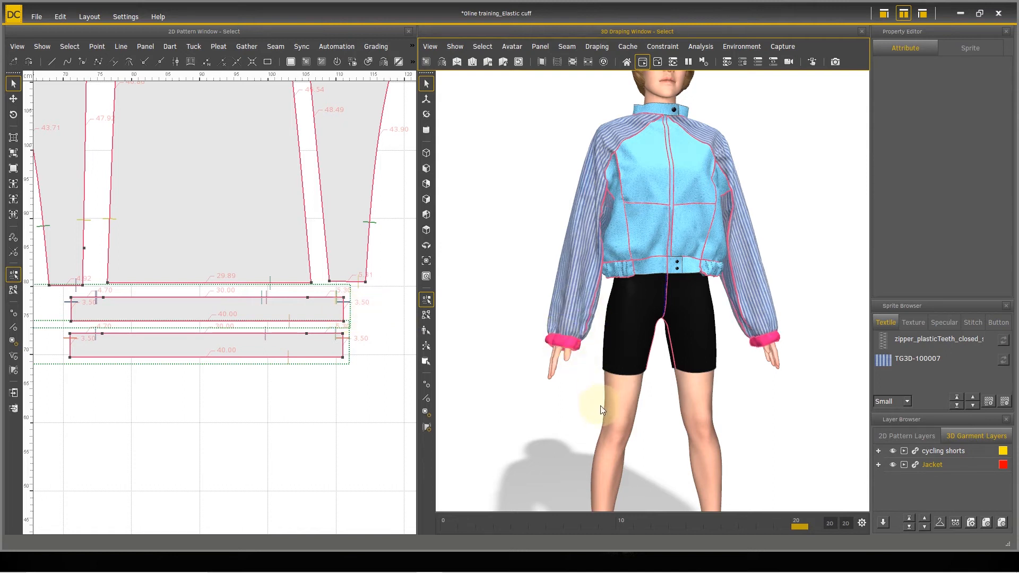
{"action": "scroll", "coordinate": [603, 421], "scroll_direction": "up", "scroll_amount": 2}
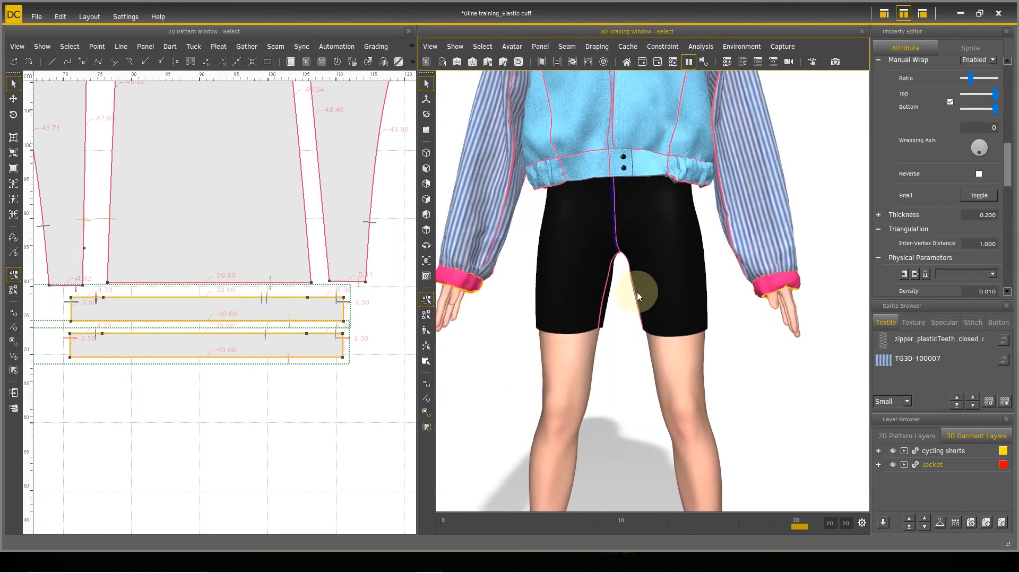
{"action": "middle_click_drag", "start_coordinate": [636, 292], "coordinate": [634, 292]}
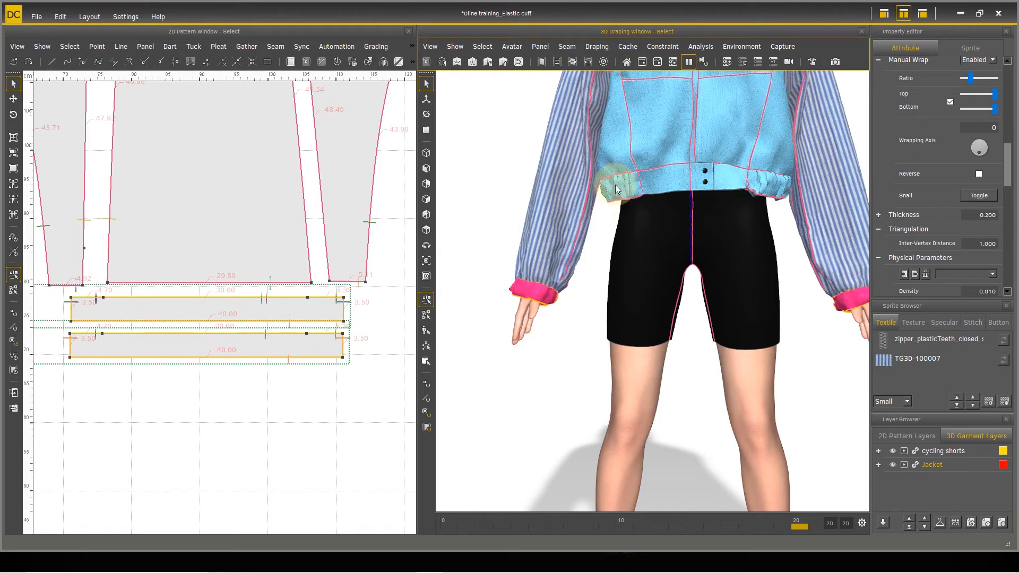
{"action": "scroll", "coordinate": [230, 340], "scroll_direction": "down", "scroll_amount": 4}
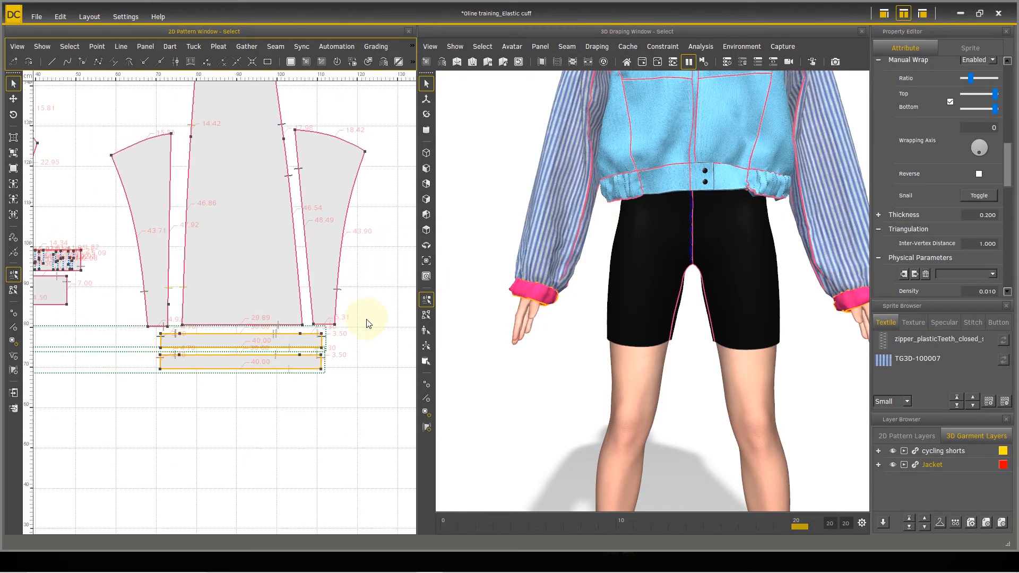
Step: Draw many irregular, short near-vertical straight lines, about 1.4 to 2.8 cm long, along the whole length of the upper cuff panel
{"action": "middle_click_drag", "start_coordinate": [177, 313], "coordinate": [266, 310]}
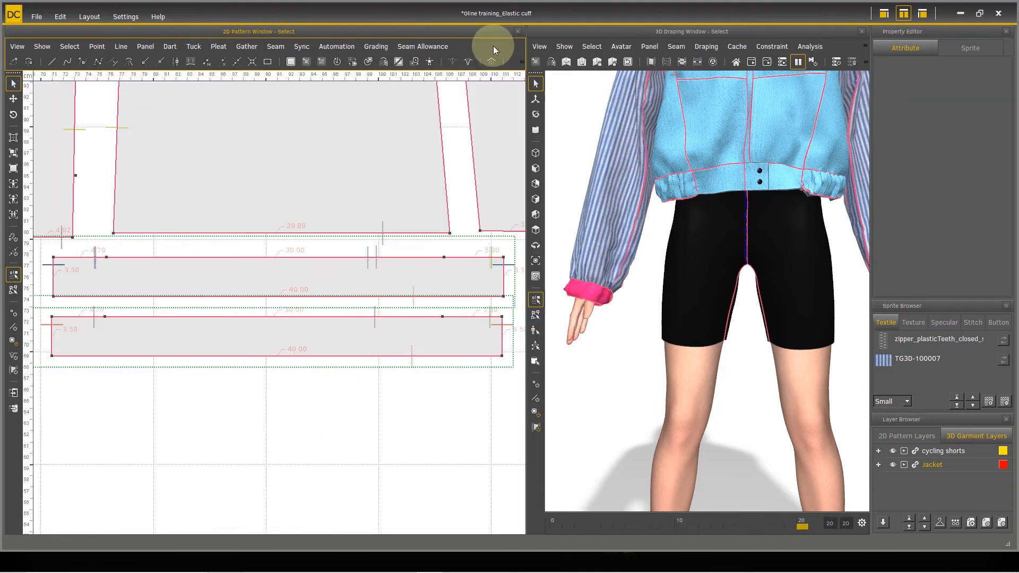
{"action": "left_click", "coordinate": [119, 46]}
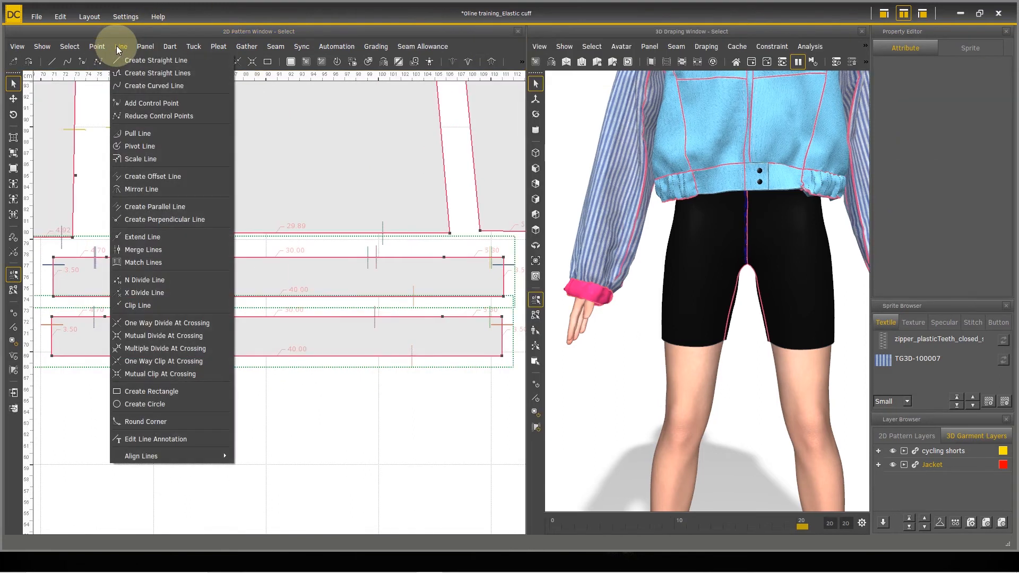
{"action": "left_click", "coordinate": [129, 57]}
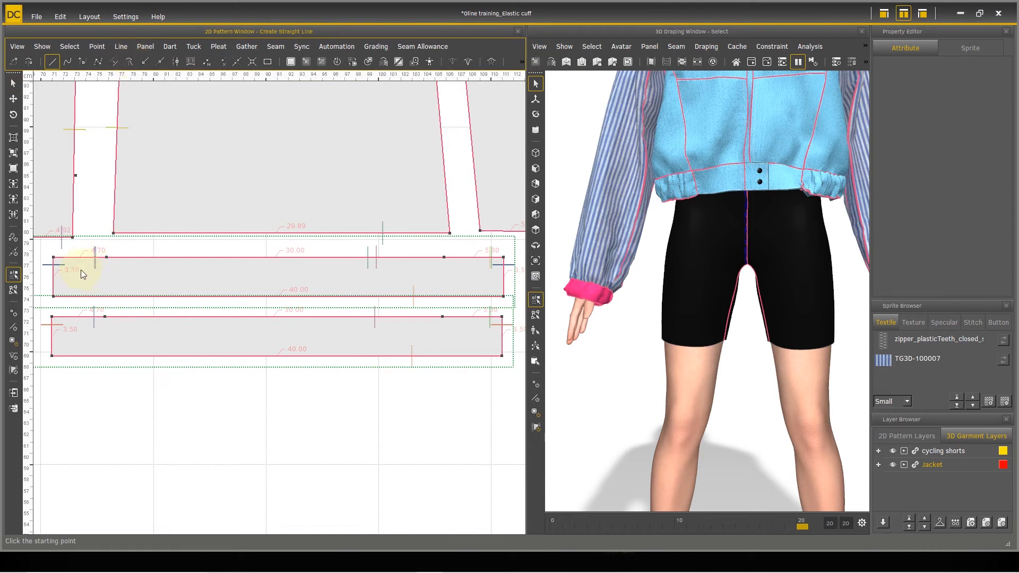
{"action": "left_click", "coordinate": [62, 261]}
{"action": "left_click", "coordinate": [62, 289]}
{"action": "left_click", "coordinate": [65, 272]}
{"action": "left_click", "coordinate": [68, 293]}
{"action": "left_click", "coordinate": [80, 281]}
{"action": "left_click", "coordinate": [80, 262]}
{"action": "left_click", "coordinate": [82, 266]}
{"action": "left_click", "coordinate": [82, 295]}
{"action": "left_click", "coordinate": [89, 282]}
{"action": "left_click", "coordinate": [90, 270]}
{"action": "left_click", "coordinate": [115, 264]}
{"action": "left_click", "coordinate": [113, 288]}
{"action": "left_click", "coordinate": [119, 272]}
{"action": "left_click", "coordinate": [118, 293]}
{"action": "left_click", "coordinate": [122, 286]}
{"action": "left_click", "coordinate": [123, 262]}
{"action": "left_click", "coordinate": [141, 262]}
{"action": "left_click", "coordinate": [141, 290]}
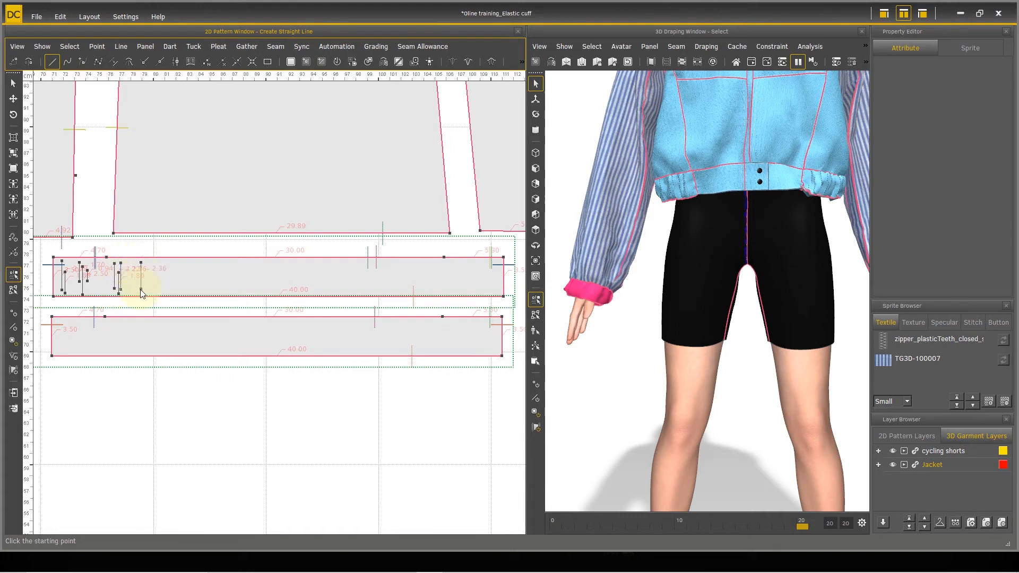
{"action": "left_click", "coordinate": [146, 276]}
{"action": "left_click", "coordinate": [146, 293]}
{"action": "left_click", "coordinate": [149, 268]}
{"action": "left_click", "coordinate": [186, 260]}
{"action": "left_click", "coordinate": [186, 286]}
{"action": "left_click", "coordinate": [183, 271]}
{"action": "left_click", "coordinate": [182, 290]}
{"action": "left_click", "coordinate": [177, 281]}
{"action": "left_click", "coordinate": [178, 266]}
{"action": "left_click", "coordinate": [203, 260]}
{"action": "left_click", "coordinate": [203, 286]}
{"action": "left_click", "coordinate": [206, 269]}
{"action": "left_click", "coordinate": [208, 292]}
{"action": "left_click", "coordinate": [233, 280]}
{"action": "left_click", "coordinate": [232, 262]}
{"action": "left_click", "coordinate": [236, 268]}
{"action": "left_click", "coordinate": [235, 292]}
{"action": "left_click", "coordinate": [248, 293]}
{"action": "left_click", "coordinate": [247, 262]}
{"action": "left_click", "coordinate": [249, 273]}
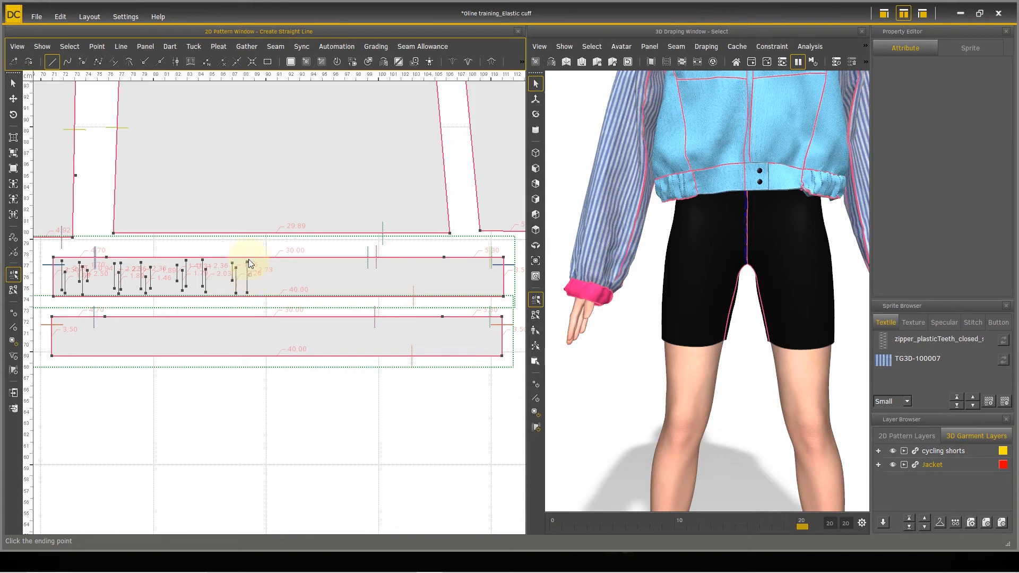
{"action": "left_click", "coordinate": [249, 259]}
{"action": "left_click", "coordinate": [282, 267]}
{"action": "left_click", "coordinate": [279, 292]}
{"action": "left_click", "coordinate": [285, 282]}
{"action": "left_click", "coordinate": [287, 263]}
{"action": "left_click", "coordinate": [290, 270]}
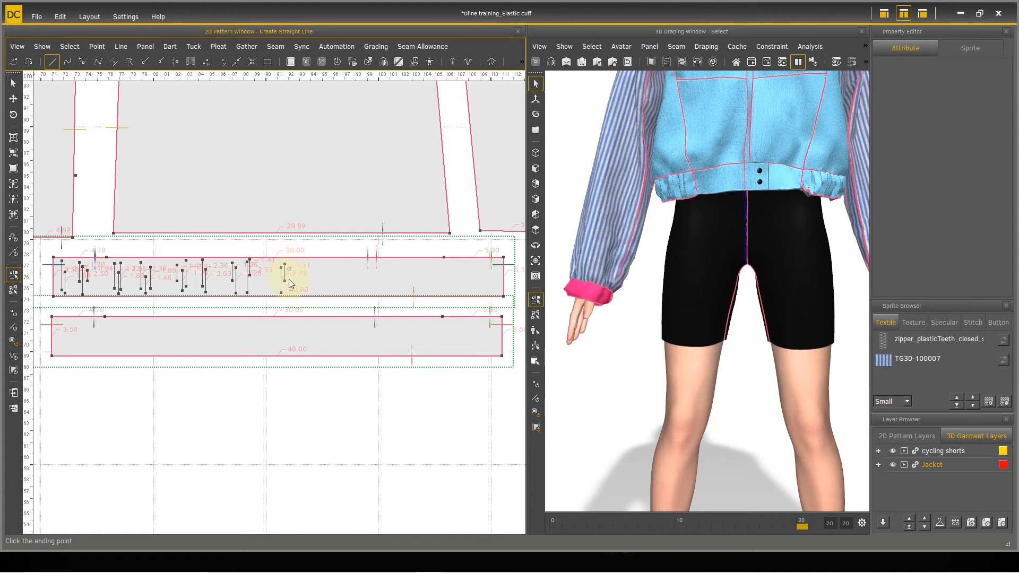
{"action": "left_click", "coordinate": [290, 296]}
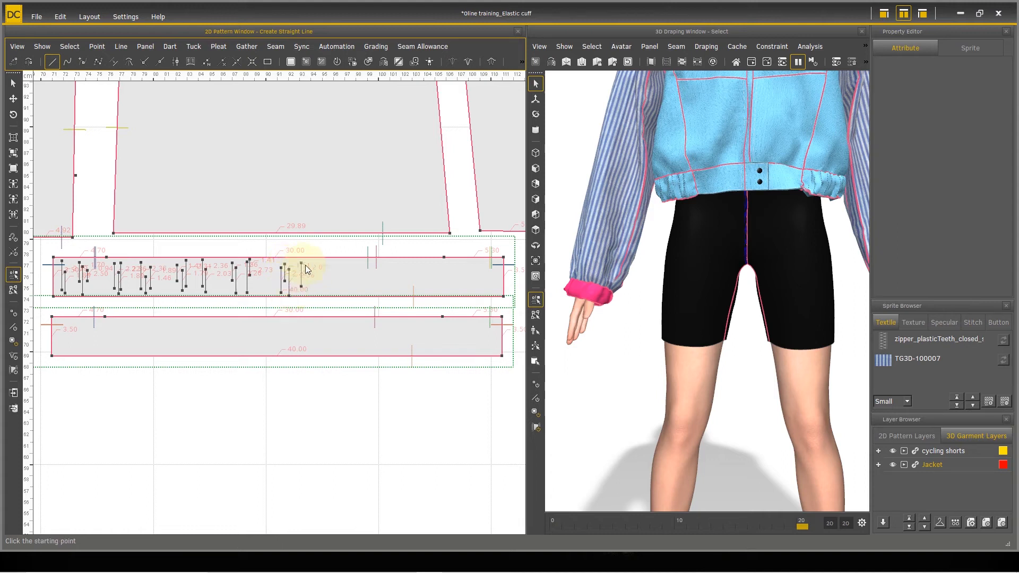
{"action": "left_click", "coordinate": [322, 273]}
{"action": "left_click", "coordinate": [323, 288]}
{"action": "left_click", "coordinate": [326, 271]}
{"action": "left_click", "coordinate": [324, 260]}
{"action": "left_click", "coordinate": [329, 266]}
{"action": "left_click", "coordinate": [327, 290]}
{"action": "left_click", "coordinate": [349, 275]}
{"action": "left_click", "coordinate": [355, 291]}
{"action": "left_click", "coordinate": [355, 283]}
{"action": "left_click", "coordinate": [355, 262]}
{"action": "left_click", "coordinate": [365, 268]}
{"action": "left_click", "coordinate": [365, 293]}
{"action": "left_click", "coordinate": [366, 286]}
{"action": "left_click", "coordinate": [367, 264]}
{"action": "left_click", "coordinate": [374, 271]}
{"action": "left_click", "coordinate": [375, 289]}
{"action": "left_click", "coordinate": [386, 285]}
{"action": "left_click", "coordinate": [381, 262]}
{"action": "left_click", "coordinate": [386, 284]}
{"action": "left_click", "coordinate": [391, 292]}
{"action": "left_click", "coordinate": [406, 277]}
{"action": "left_click", "coordinate": [406, 259]}
{"action": "left_click", "coordinate": [411, 266]}
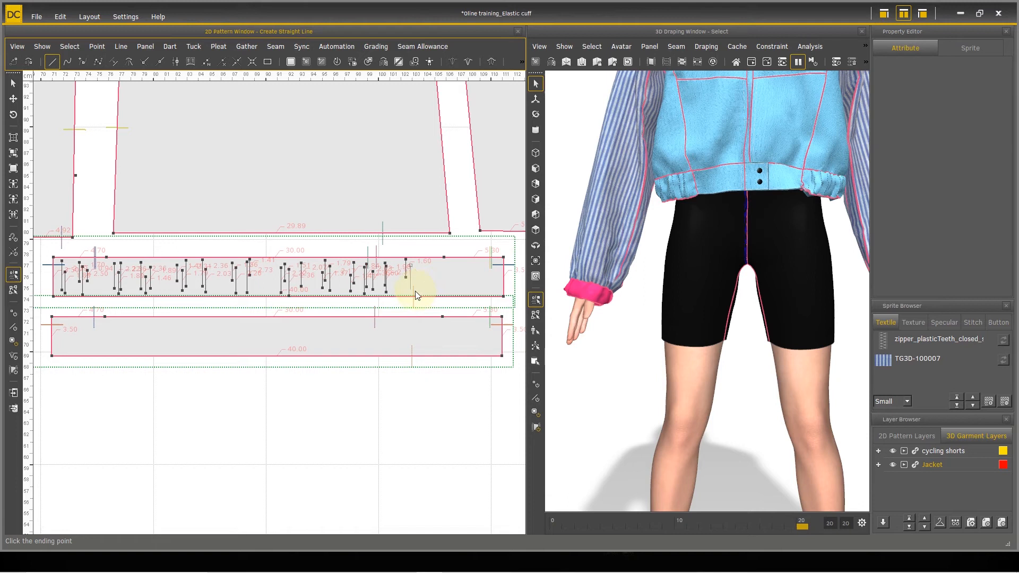
{"action": "left_click", "coordinate": [412, 294]}
{"action": "left_click", "coordinate": [414, 281]}
{"action": "left_click", "coordinate": [415, 259]}
{"action": "left_click", "coordinate": [431, 271]}
{"action": "left_click", "coordinate": [431, 294]}
{"action": "left_click", "coordinate": [436, 286]}
{"action": "left_click", "coordinate": [436, 265]}
{"action": "left_click", "coordinate": [440, 272]}
{"action": "left_click", "coordinate": [443, 286]}
{"action": "left_click", "coordinate": [446, 288]}
{"action": "left_click", "coordinate": [449, 263]}
{"action": "left_click", "coordinate": [460, 268]}
{"action": "left_click", "coordinate": [459, 293]}
{"action": "left_click", "coordinate": [462, 276]}
{"action": "left_click", "coordinate": [463, 294]}
{"action": "left_click", "coordinate": [470, 283]}
{"action": "left_click", "coordinate": [469, 260]}
{"action": "left_click", "coordinate": [481, 268]}
{"action": "left_click", "coordinate": [482, 288]}
{"action": "left_click", "coordinate": [485, 275]}
{"action": "left_click", "coordinate": [485, 290]}
{"action": "left_click", "coordinate": [489, 290]}
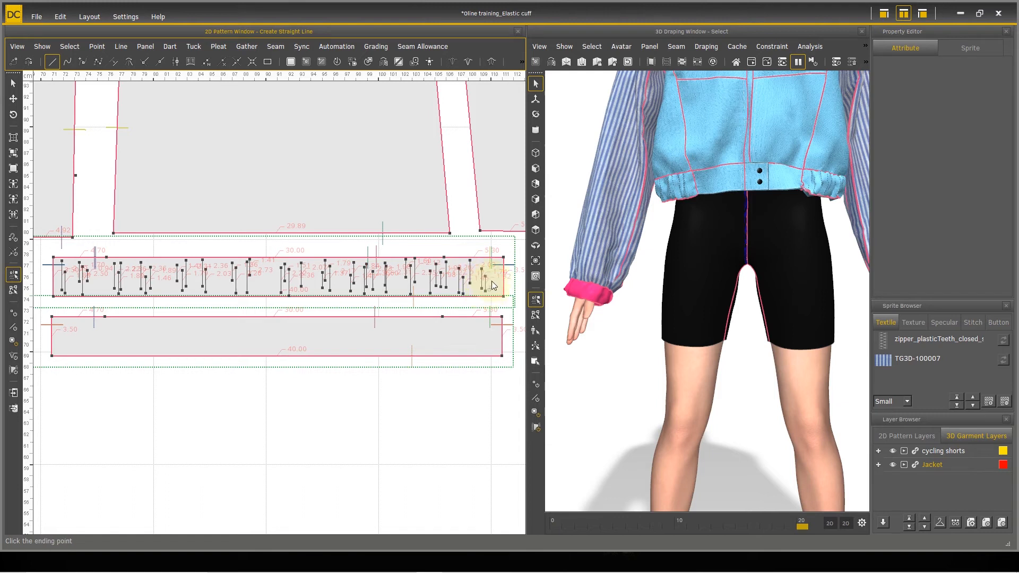
{"action": "left_click", "coordinate": [490, 266]}
{"action": "left_click", "coordinate": [494, 269]}
{"action": "left_click", "coordinate": [497, 294]}
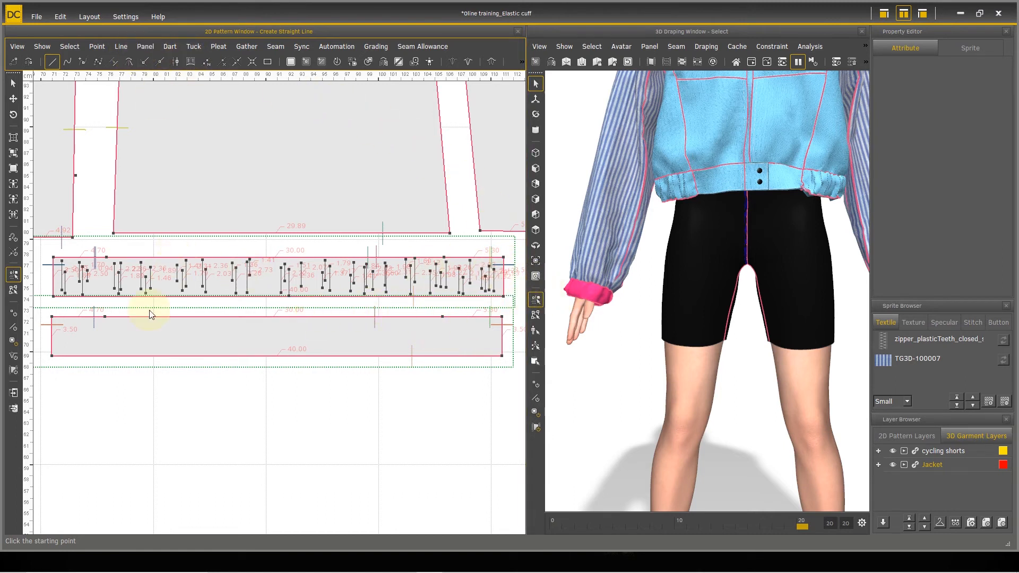
Step: Convert all the short lines drawn on the upper cuff panel into interior lines of that panel
{"action": "left_click", "coordinate": [147, 48]}
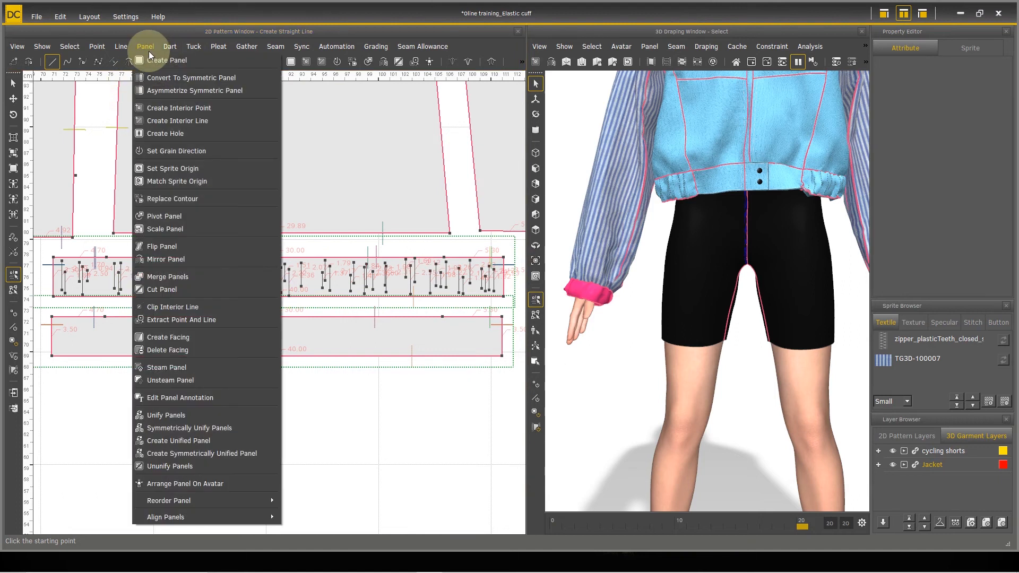
{"action": "left_click", "coordinate": [209, 121]}
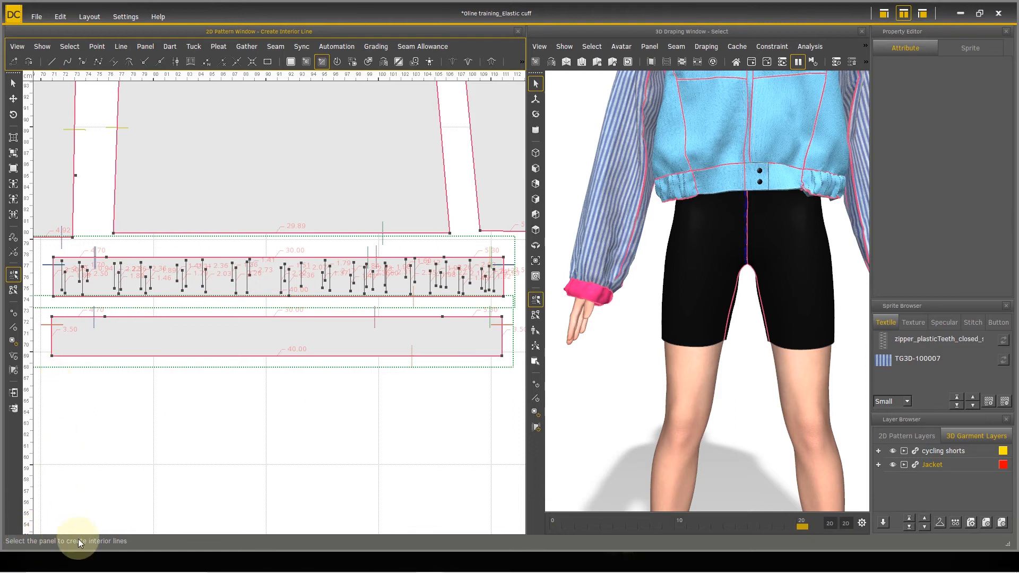
{"action": "left_click", "coordinate": [162, 270]}
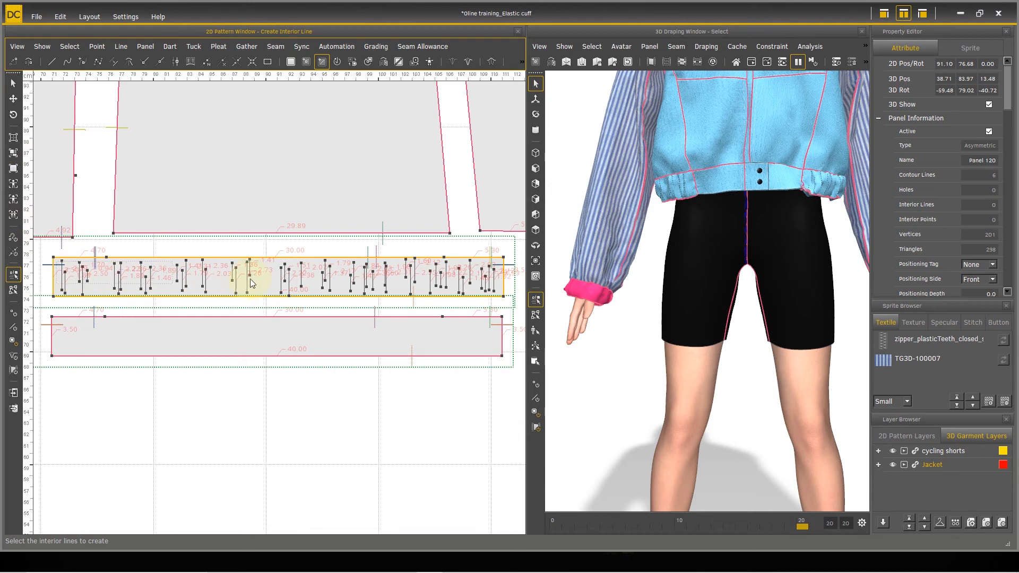
{"action": "key", "text": "ctrl+a"}
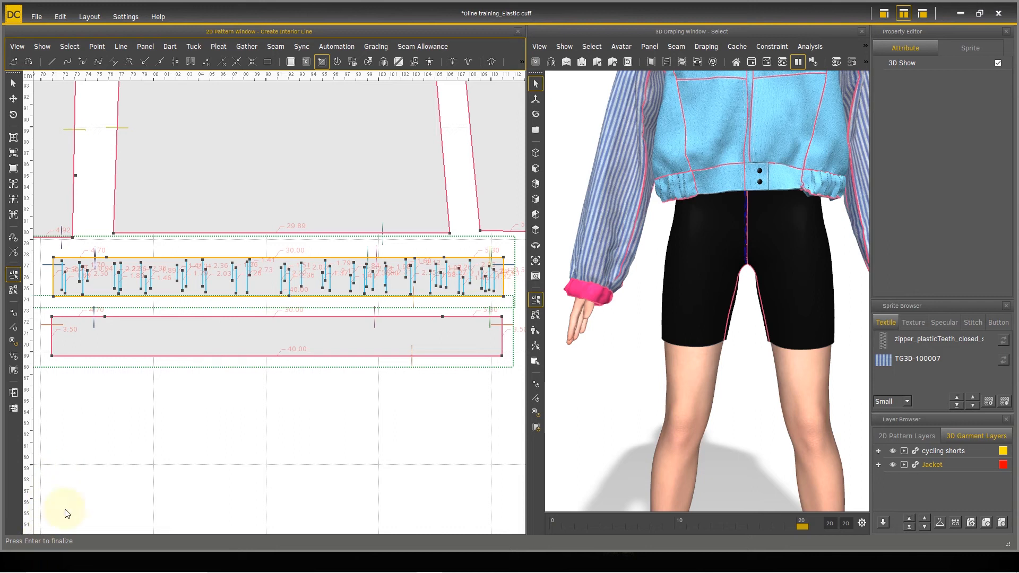
{"action": "key", "text": "Return"}
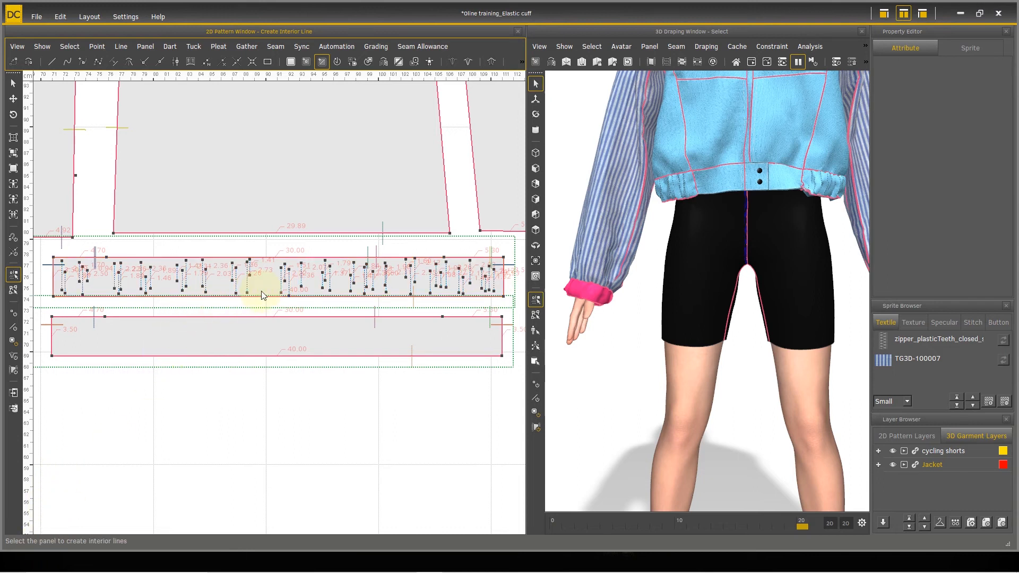
Step: Select all the interior lines in the upper cuff panel and set their 3D Activate option to Yes
{"action": "right_click_drag", "start_coordinate": [667, 285], "coordinate": [829, 312]}
{"action": "scroll", "coordinate": [829, 311], "scroll_direction": "up", "scroll_amount": 3}
{"action": "middle_click_drag", "start_coordinate": [797, 261], "coordinate": [710, 236]}
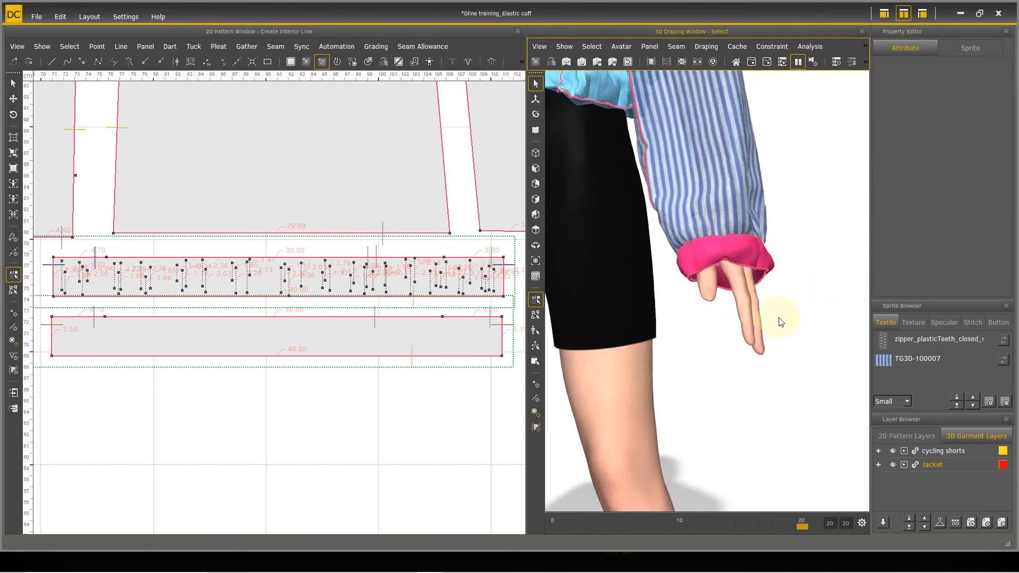
{"action": "scroll", "coordinate": [764, 295], "scroll_direction": "up", "scroll_amount": 4}
{"action": "mouse_move", "coordinate": [759, 289]}
{"action": "right_mouse_down"}
{"action": "mouse_move", "coordinate": [773, 330]}
{"action": "mouse_move", "coordinate": [766, 271]}
{"action": "mouse_move", "coordinate": [770, 295]}
{"action": "right_mouse_up"}
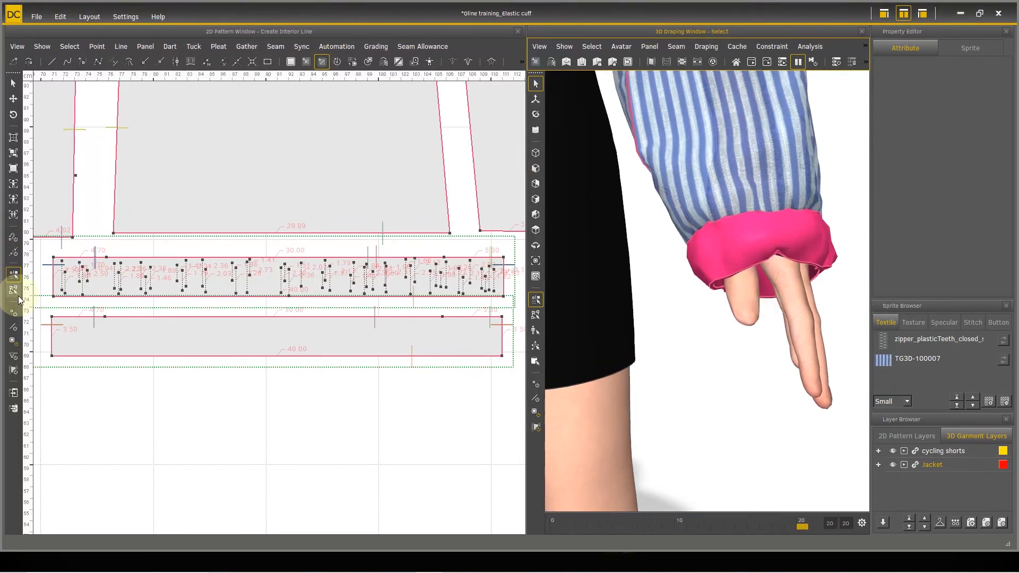
{"action": "left_click", "coordinate": [13, 83]}
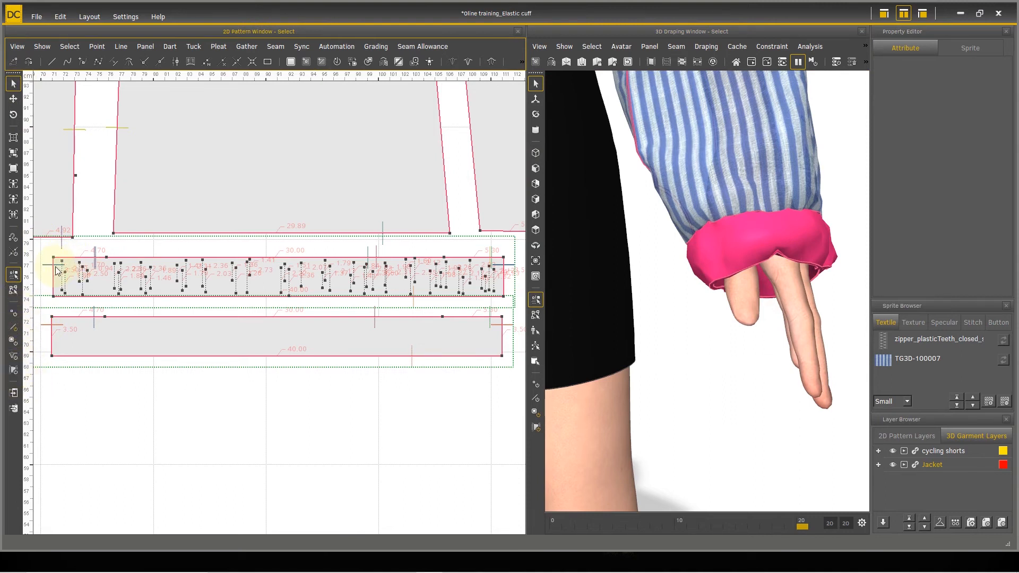
{"action": "left_click_drag", "start_coordinate": [55, 262], "coordinate": [498, 290]}
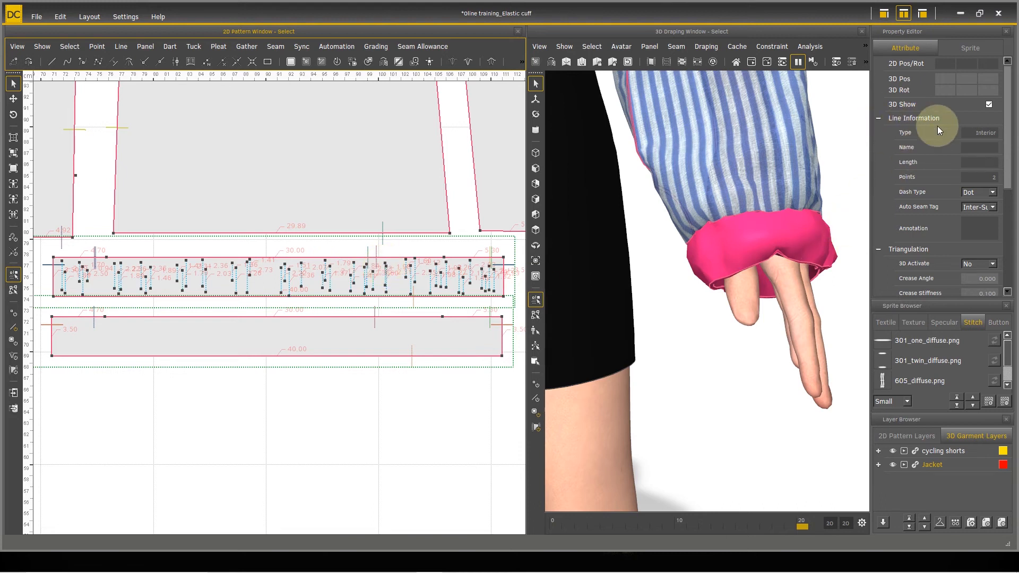
{"action": "left_click_drag", "start_coordinate": [1007, 131], "coordinate": [1016, 181]}
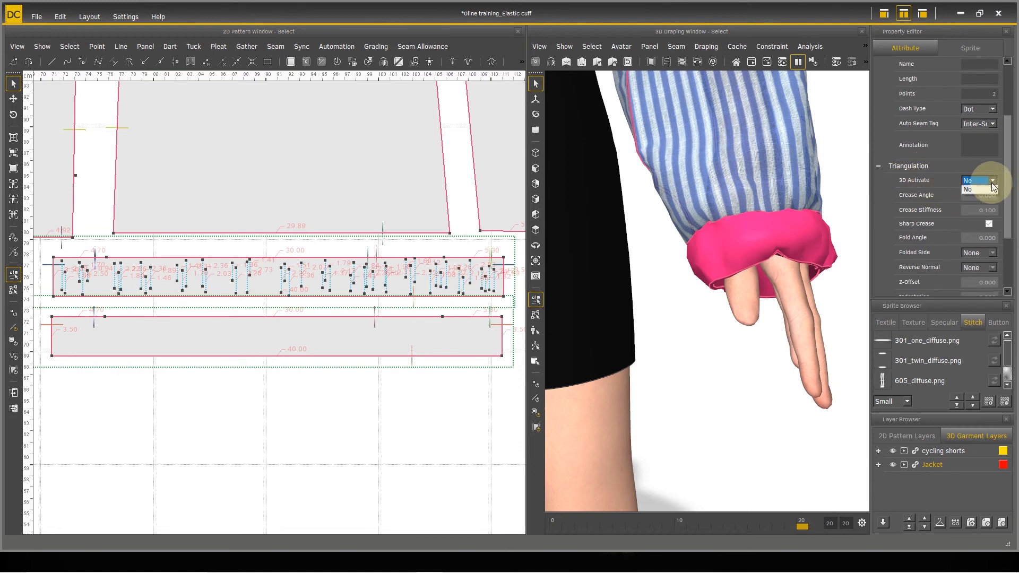
{"action": "left_click", "coordinate": [984, 196]}
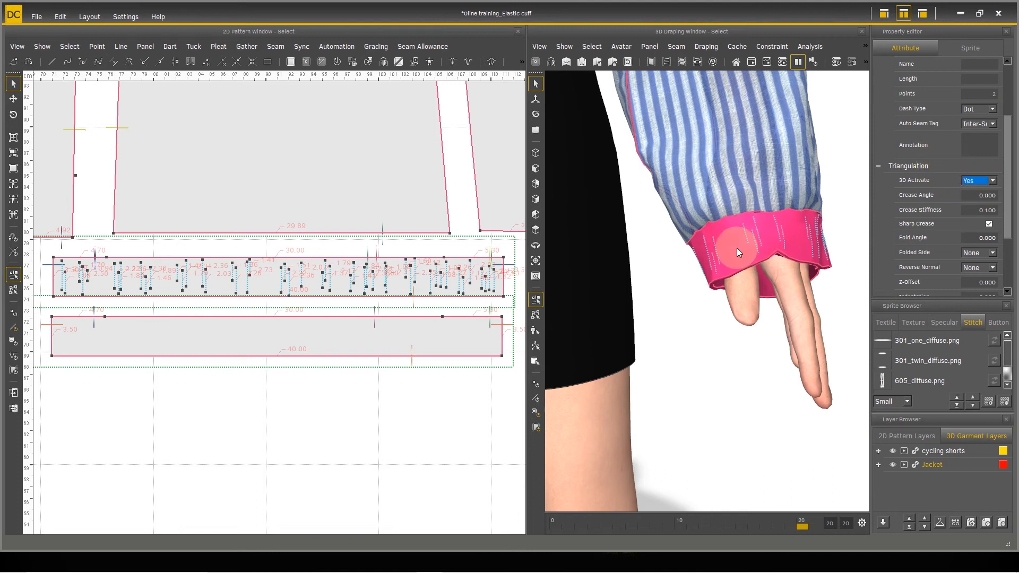
Step: Set Crease Stiffness to 10 for the selected cuff interior lines
{"action": "right_click_drag", "start_coordinate": [789, 253], "coordinate": [706, 272]}
{"action": "scroll", "coordinate": [705, 272], "scroll_direction": "up", "scroll_amount": 3}
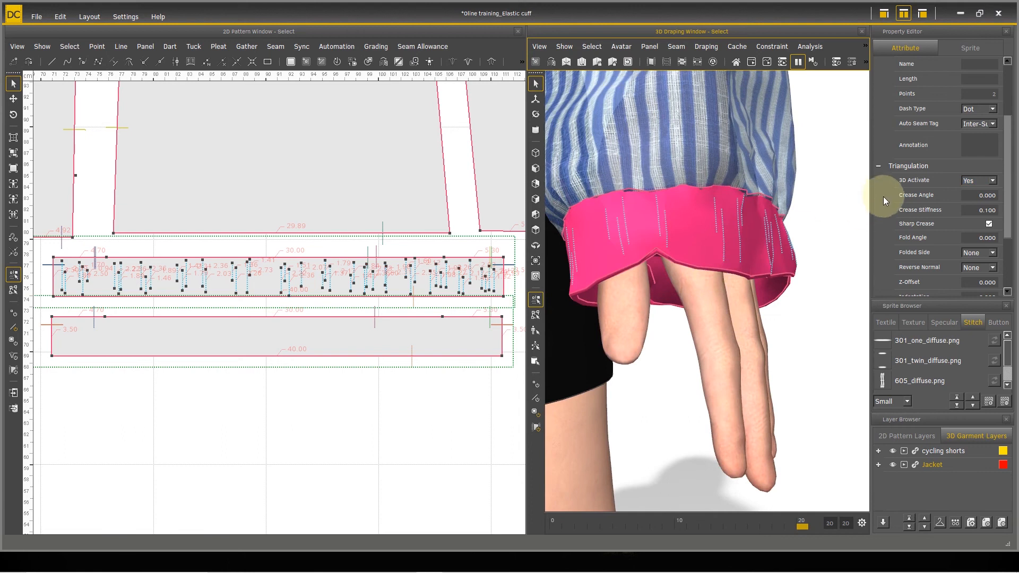
{"action": "scroll", "coordinate": [992, 194], "scroll_direction": "down", "scroll_amount": 3}
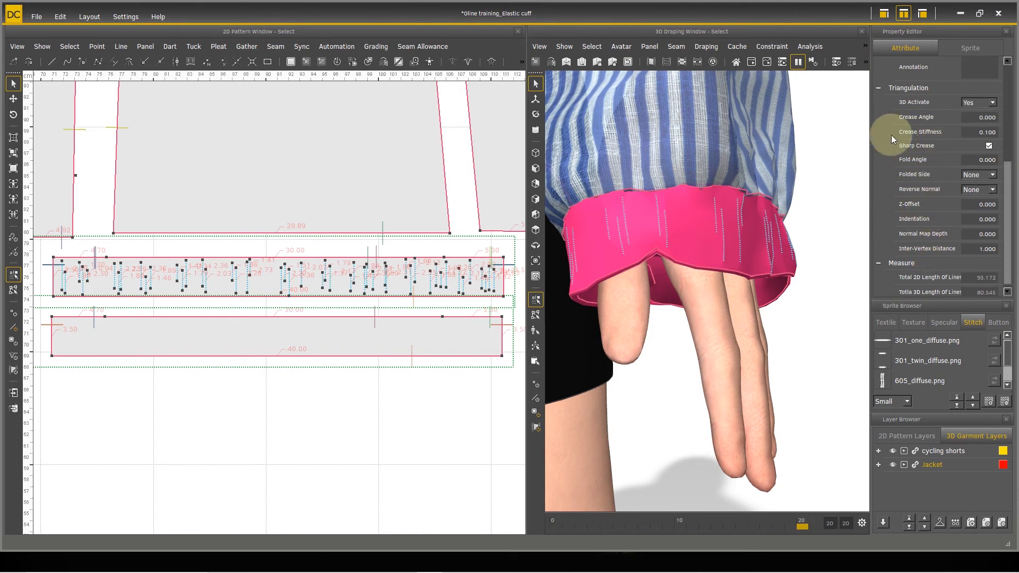
{"action": "double_click", "coordinate": [984, 131]}
{"action": "type", "text": "10"}
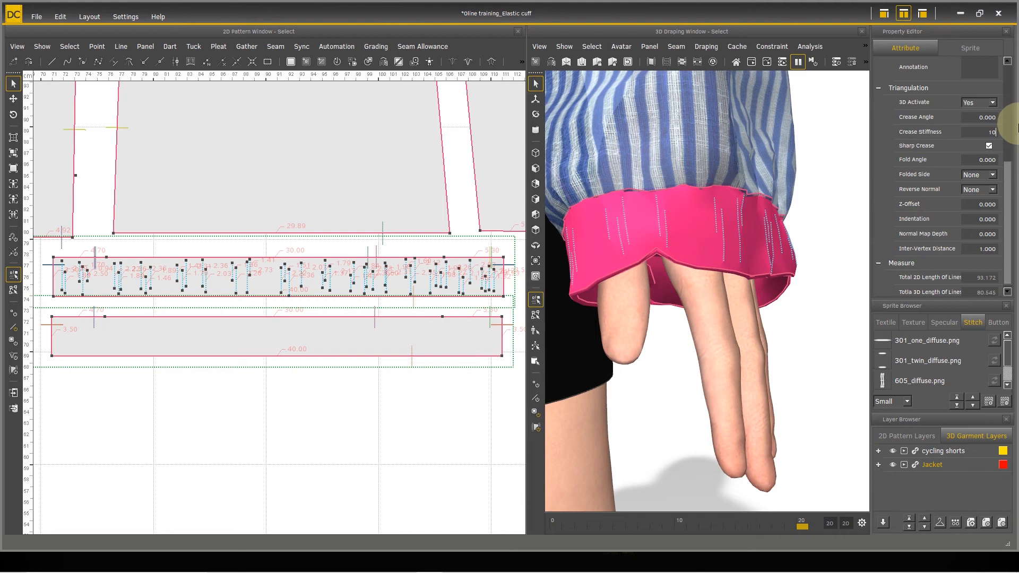
{"action": "key", "text": "Return"}
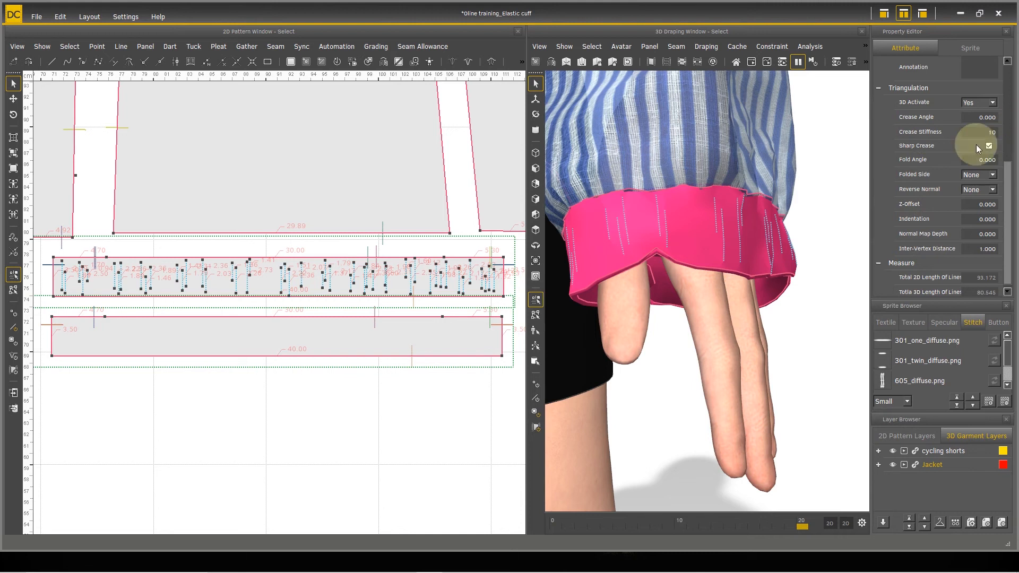
Step: Run the draping simulation with the creased interior lines on the cuffs and pause it
{"action": "scroll", "coordinate": [742, 258], "scroll_direction": "down", "scroll_amount": 1}
{"action": "scroll", "coordinate": [743, 259], "scroll_direction": "down", "scroll_amount": 2}
{"action": "right_click_drag", "start_coordinate": [788, 266], "coordinate": [797, 265]}
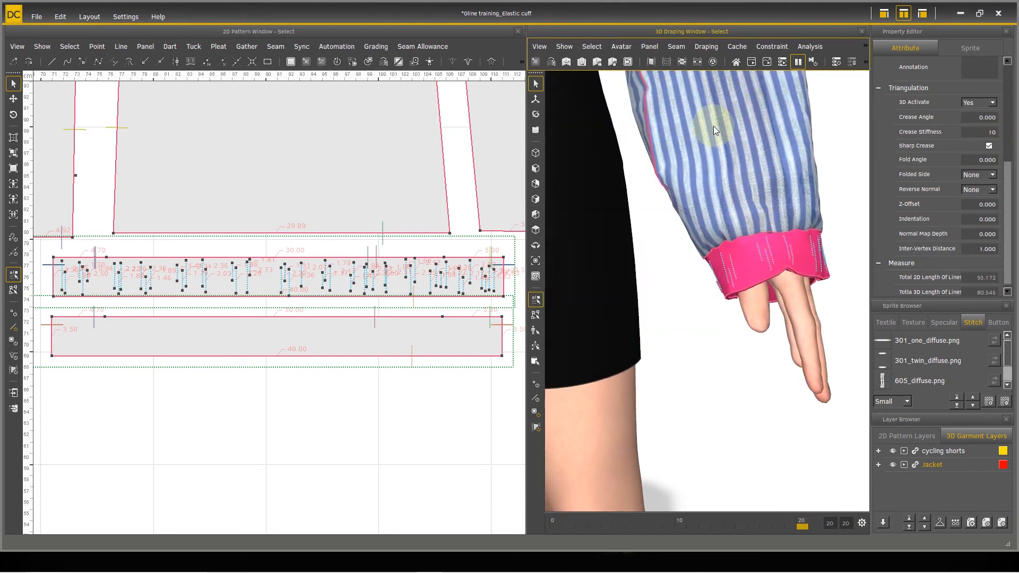
{"action": "left_click", "coordinate": [756, 61]}
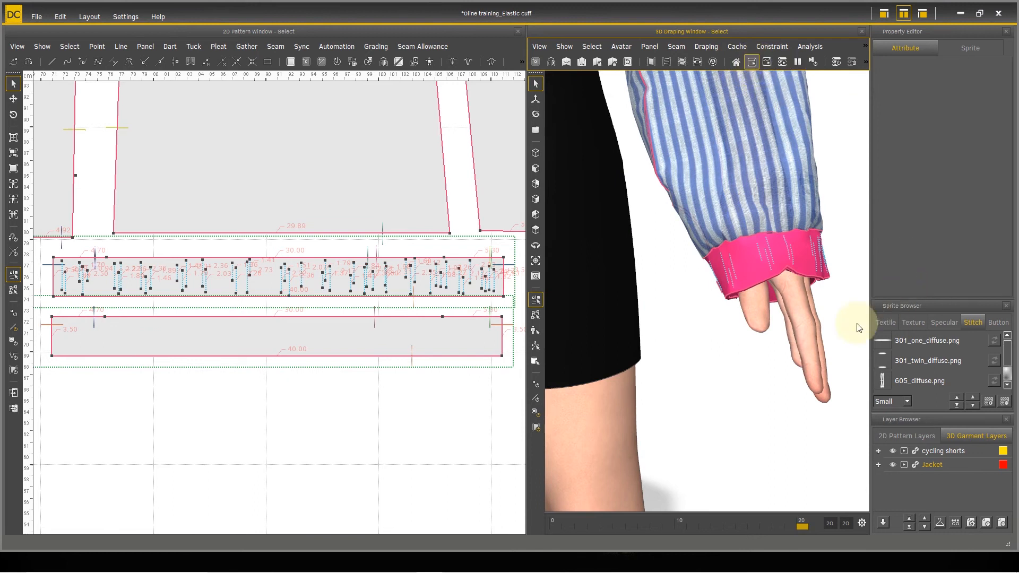
{"action": "left_click", "coordinate": [798, 62]}
Step: Examine the draped wrinkles on the cuffs from several angles and the matching cuff panels in the 2D pattern
{"action": "right_click_drag", "start_coordinate": [759, 244], "coordinate": [733, 276]}
{"action": "right_click_drag", "start_coordinate": [680, 354], "coordinate": [777, 288]}
{"action": "scroll", "coordinate": [749, 328], "scroll_direction": "up", "scroll_amount": 2}
{"action": "scroll", "coordinate": [773, 347], "scroll_direction": "up", "scroll_amount": 2}
{"action": "scroll", "coordinate": [800, 341], "scroll_direction": "down", "scroll_amount": 3}
{"action": "scroll", "coordinate": [738, 261], "scroll_direction": "down", "scroll_amount": 3}
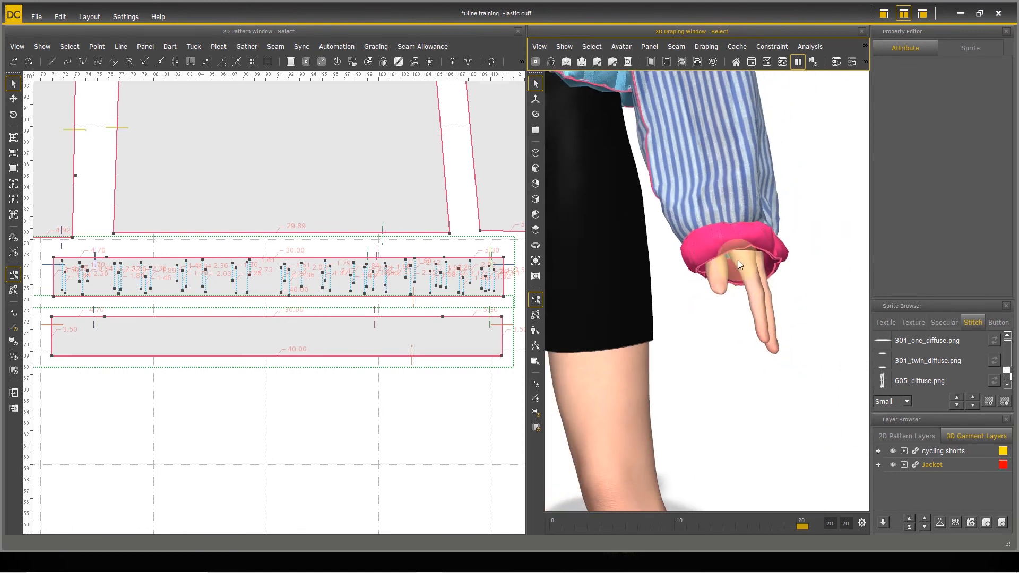
{"action": "scroll", "coordinate": [741, 261], "scroll_direction": "down", "scroll_amount": 2}
{"action": "right_click_drag", "start_coordinate": [740, 245], "coordinate": [909, 282]}
{"action": "right_click_drag", "start_coordinate": [693, 250], "coordinate": [696, 321]}
{"action": "scroll", "coordinate": [687, 323], "scroll_direction": "up", "scroll_amount": 4}
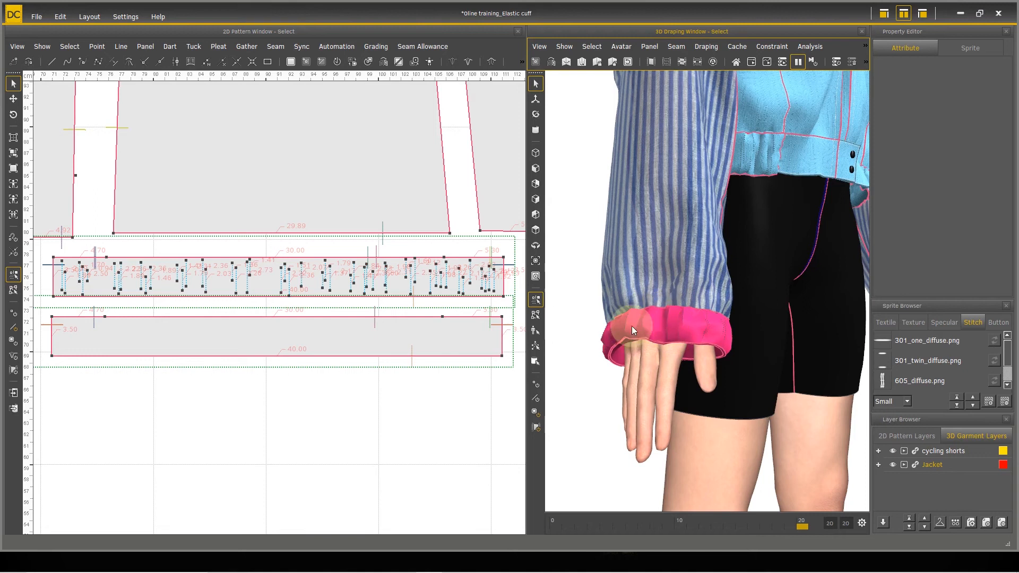
{"action": "scroll", "coordinate": [170, 317], "scroll_direction": "down", "scroll_amount": 5}
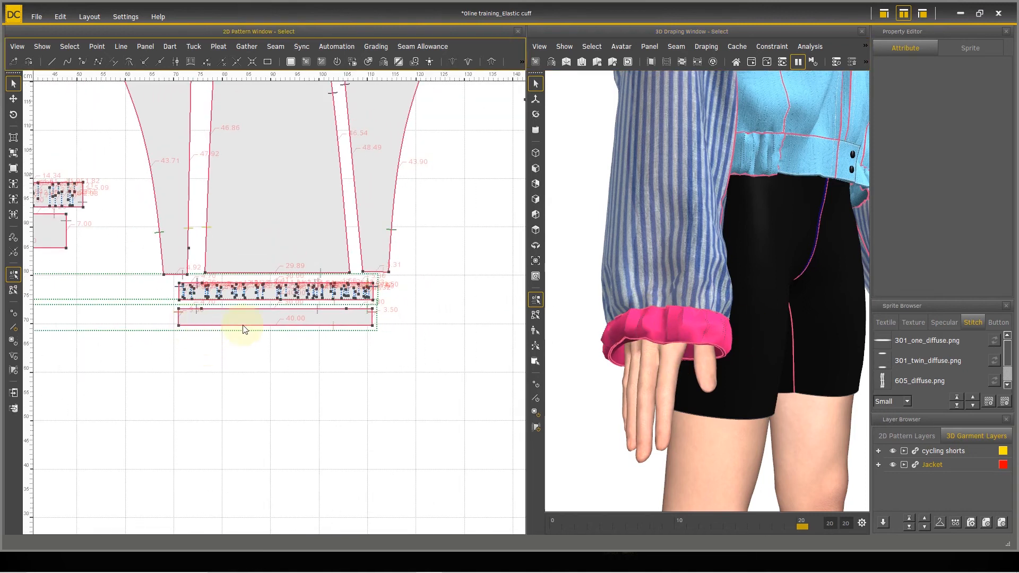
{"action": "scroll", "coordinate": [342, 332], "scroll_direction": "up", "scroll_amount": 4}
{"action": "scroll", "coordinate": [309, 333], "scroll_direction": "down", "scroll_amount": 6}
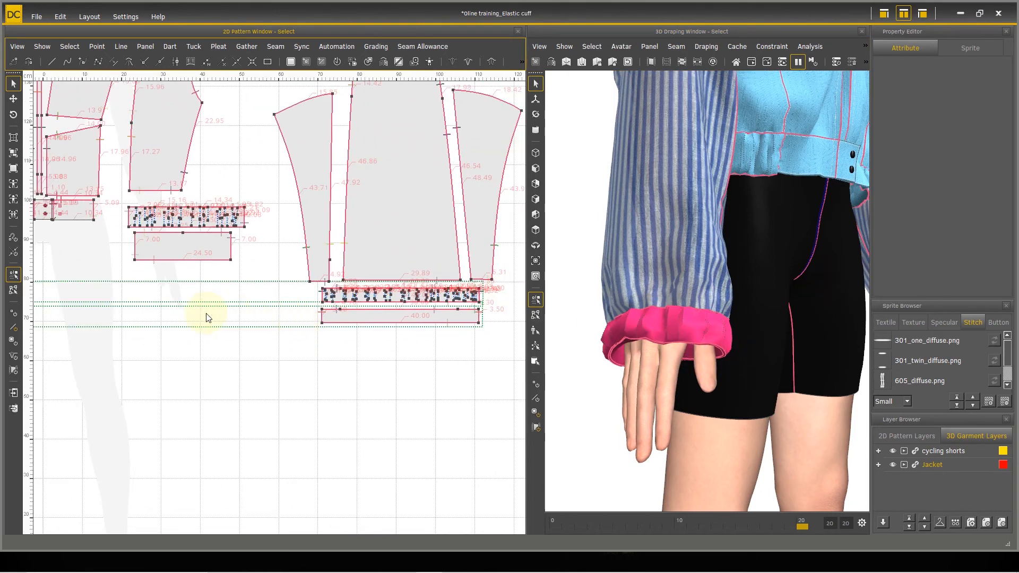
{"action": "scroll", "coordinate": [125, 319], "scroll_direction": "down", "scroll_amount": 1}
{"action": "middle_click_drag", "start_coordinate": [109, 319], "coordinate": [183, 314]}
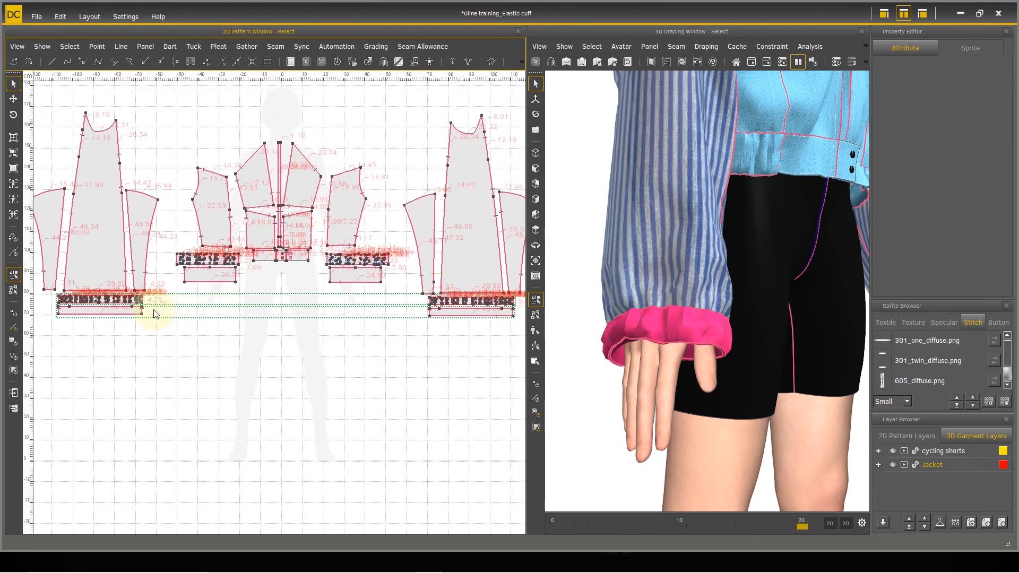
{"action": "scroll", "coordinate": [712, 348], "scroll_direction": "down", "scroll_amount": 2}
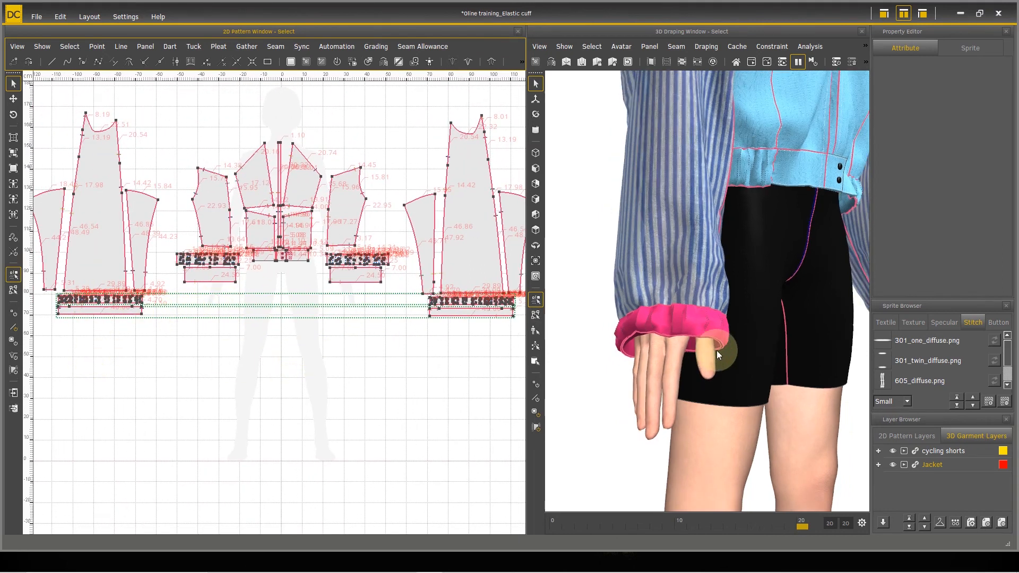
{"action": "right_click_drag", "start_coordinate": [756, 352], "coordinate": [670, 331]}
{"action": "scroll", "coordinate": [705, 334], "scroll_direction": "down", "scroll_amount": 1}
{"action": "scroll", "coordinate": [706, 335], "scroll_direction": "down", "scroll_amount": 1}
{"action": "middle_click_drag", "start_coordinate": [721, 338], "coordinate": [667, 318]}
Step: Select the cuff panels on both sleeves in the 3D view and unmold them
{"action": "scroll", "coordinate": [833, 305], "scroll_direction": "down", "scroll_amount": 1}
{"action": "right_click_drag", "start_coordinate": [816, 310], "coordinate": [818, 364]}
{"action": "scroll", "coordinate": [776, 311], "scroll_direction": "down", "scroll_amount": 1}
{"action": "middle_click_drag", "start_coordinate": [790, 275], "coordinate": [828, 285]}
{"action": "left_click_drag", "start_coordinate": [608, 345], "coordinate": [607, 343]}
{"action": "middle_click_drag", "start_coordinate": [700, 399], "coordinate": [615, 335]}
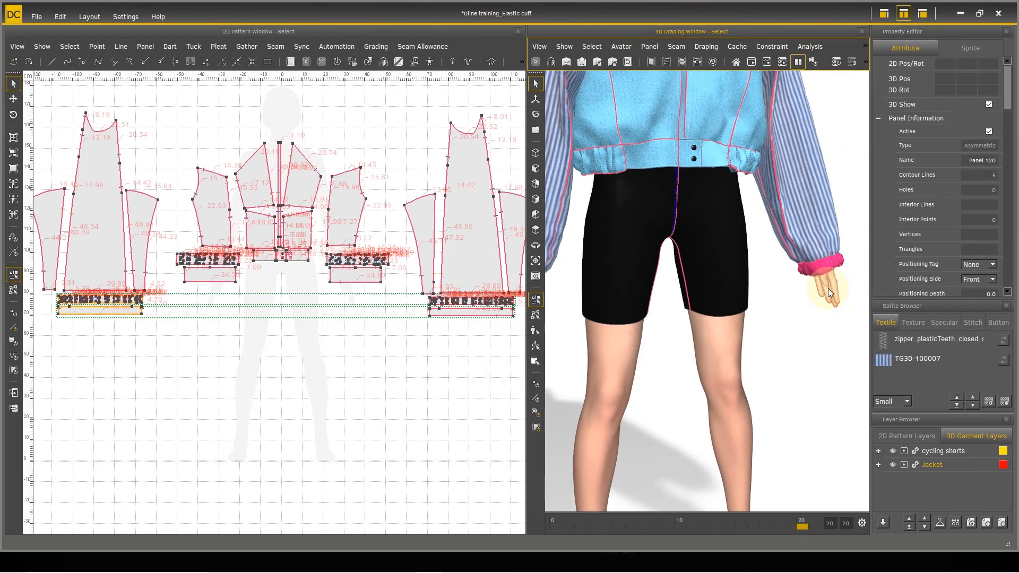
{"action": "right_click", "coordinate": [819, 266]}
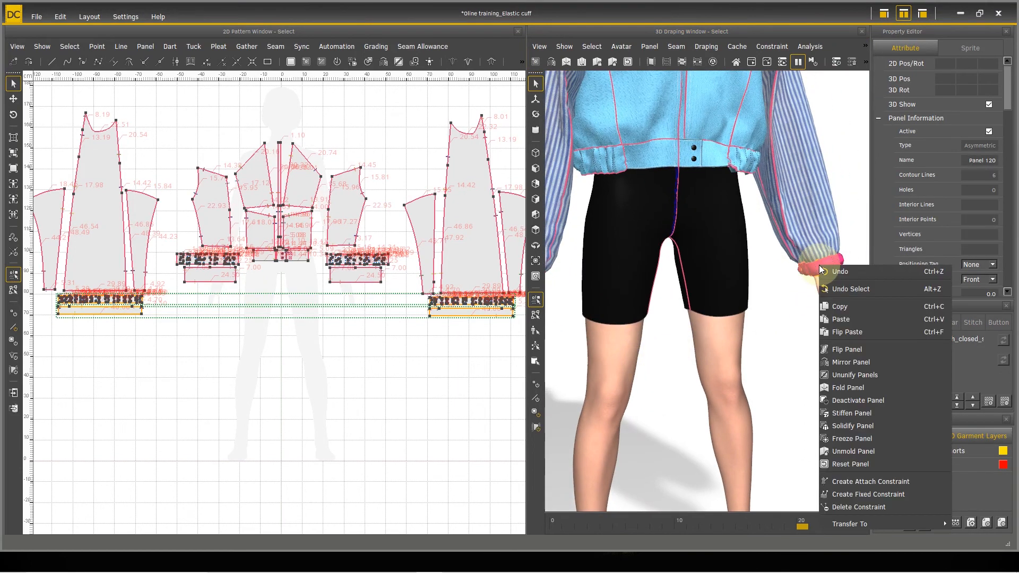
{"action": "left_click", "coordinate": [860, 452]}
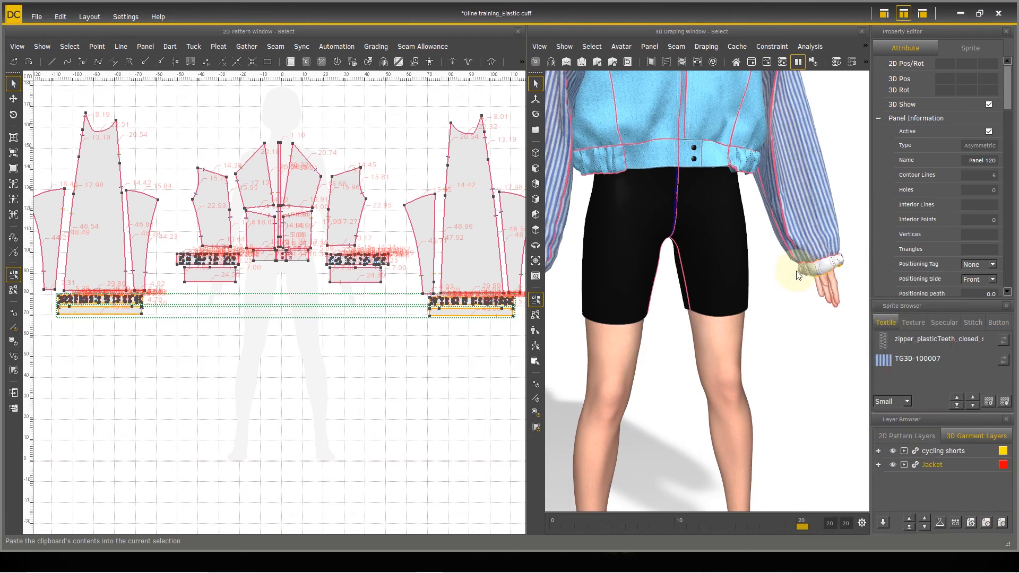
Step: Apply the striped TG3D-100007 textile to the cuff panels on the avatar's right sleeve
{"action": "scroll", "coordinate": [757, 277], "scroll_direction": "down", "scroll_amount": 2}
{"action": "middle_click_drag", "start_coordinate": [756, 278], "coordinate": [815, 285]}
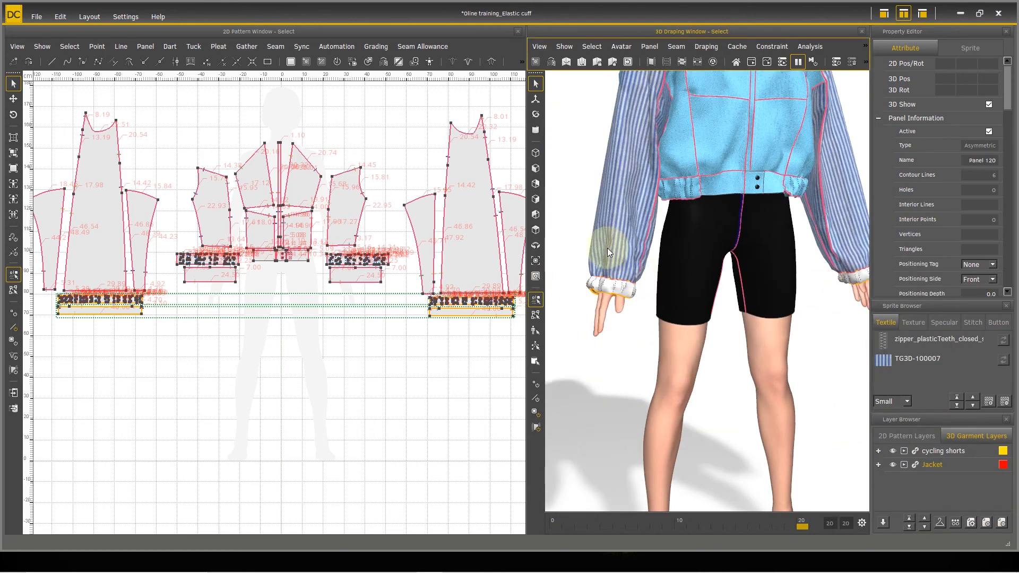
{"action": "left_click", "coordinate": [622, 254]}
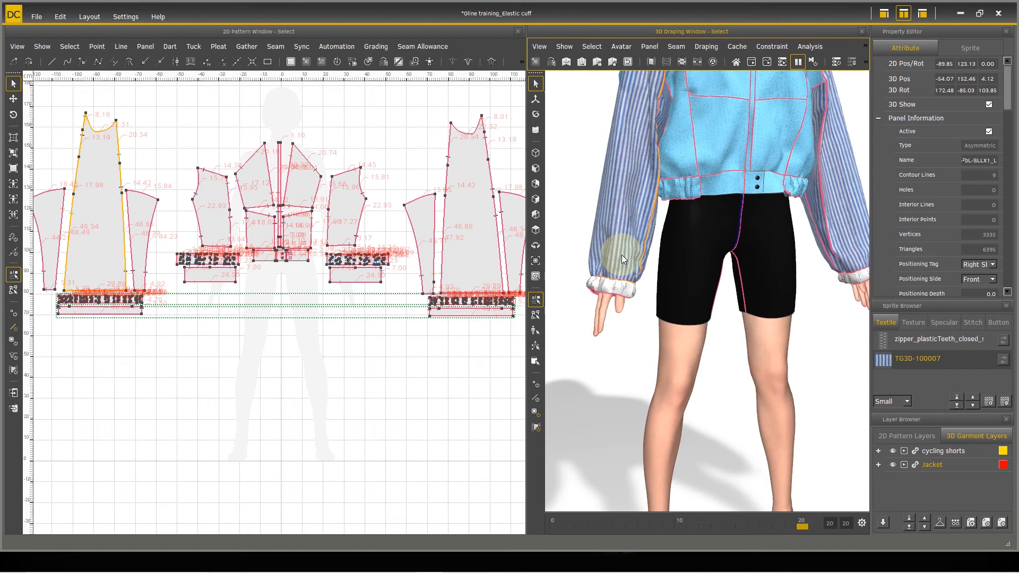
{"action": "left_click", "coordinate": [627, 292]}
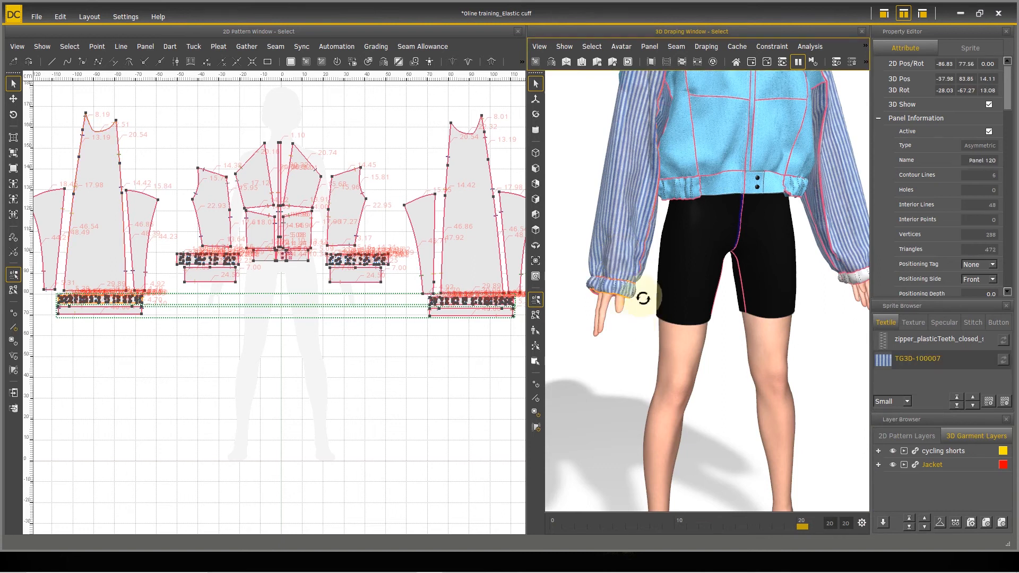
{"action": "right_click_drag", "start_coordinate": [644, 298], "coordinate": [626, 280]}
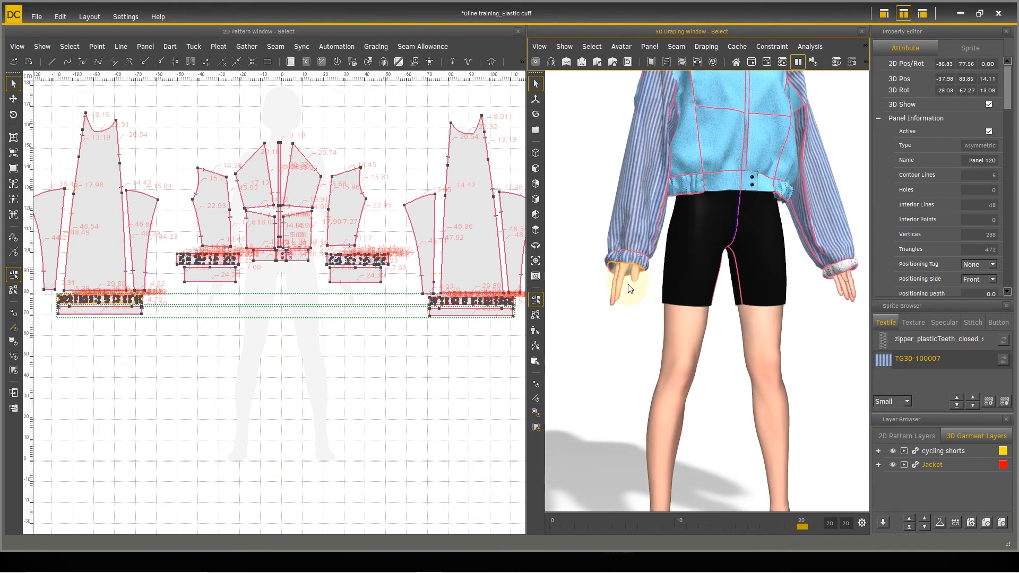
{"action": "left_click", "coordinate": [630, 269]}
{"action": "left_click", "coordinate": [916, 359]}
{"action": "right_click_drag", "start_coordinate": [710, 328], "coordinate": [634, 326]}
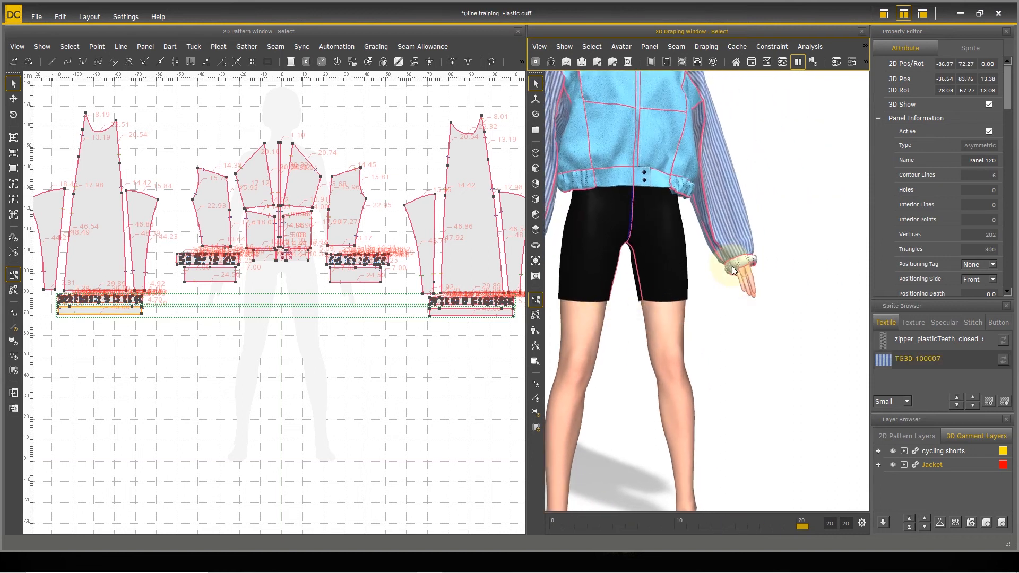
Step: Apply the striped TG3D-100007 textile to the cuff panels on the avatar's left sleeve
{"action": "left_click", "coordinate": [731, 266]}
{"action": "right_click_drag", "start_coordinate": [760, 314], "coordinate": [768, 314]}
{"action": "scroll", "coordinate": [770, 320], "scroll_direction": "up", "scroll_amount": 2}
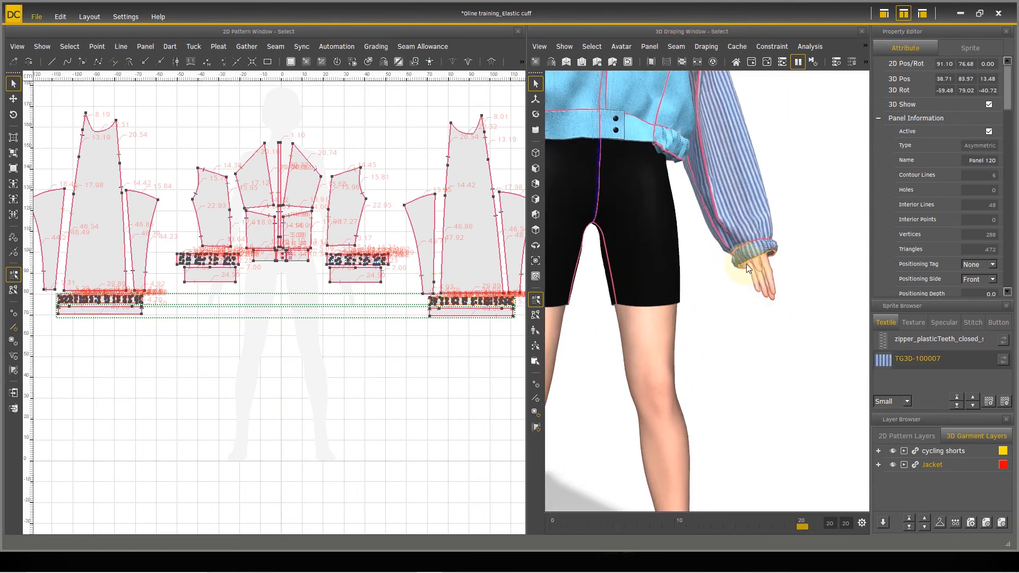
{"action": "right_click_drag", "start_coordinate": [744, 266], "coordinate": [802, 319]}
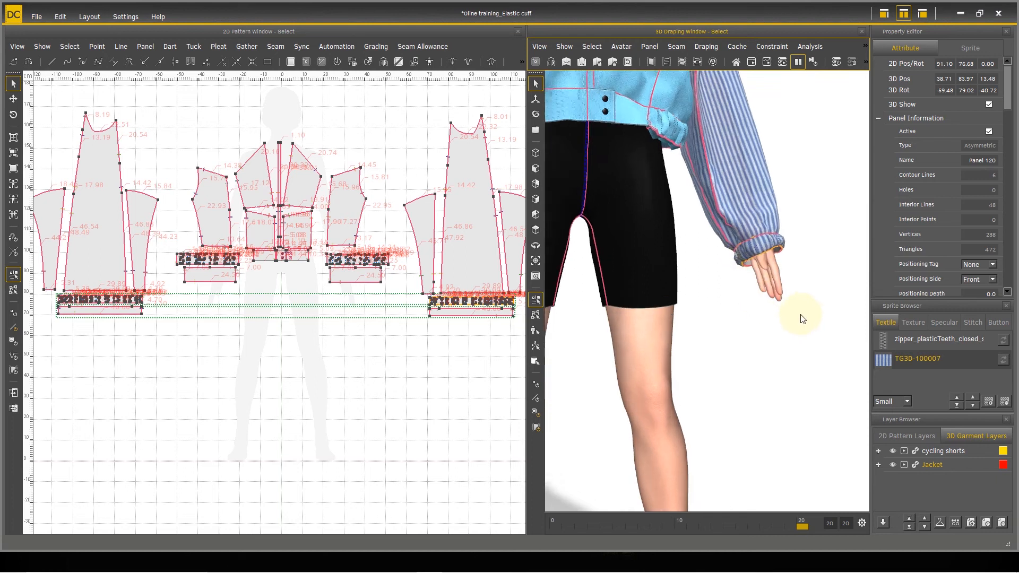
{"action": "scroll", "coordinate": [780, 313], "scroll_direction": "up", "scroll_amount": 4}
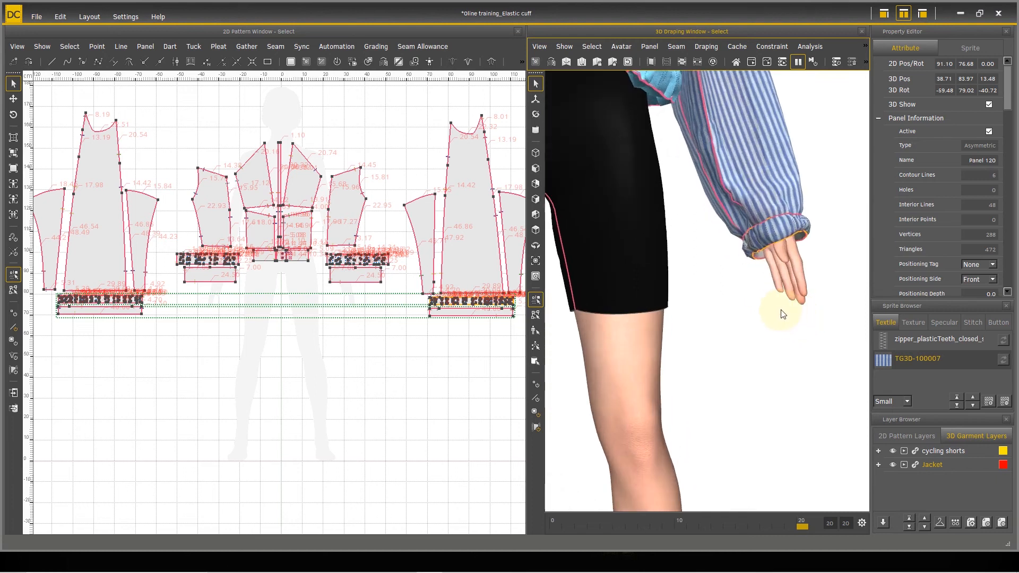
{"action": "left_click", "coordinate": [769, 249]}
{"action": "right_click_drag", "start_coordinate": [735, 305], "coordinate": [734, 274]}
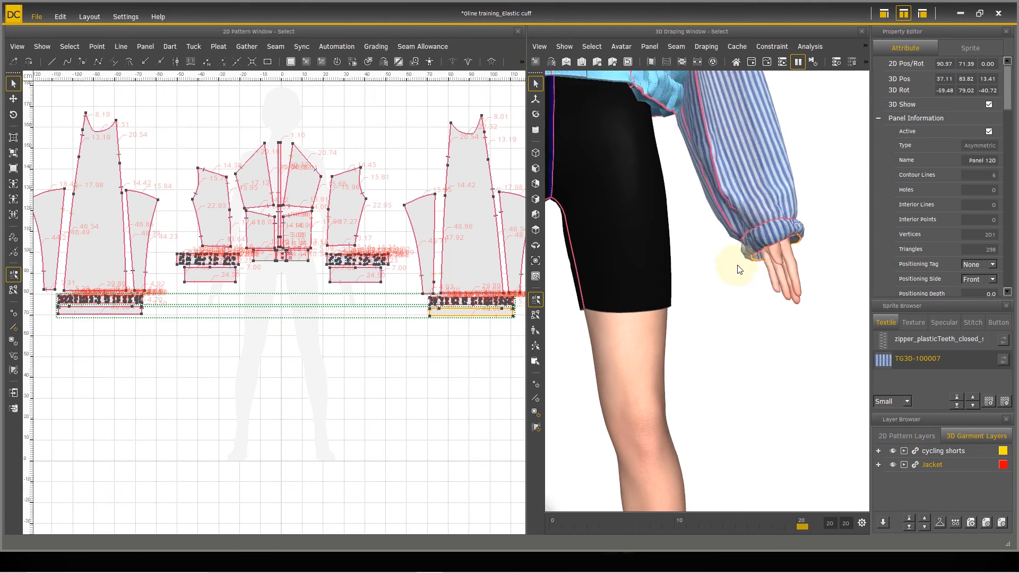
{"action": "scroll", "coordinate": [733, 260], "scroll_direction": "down", "scroll_amount": 6}
{"action": "left_click_drag", "start_coordinate": [749, 255], "coordinate": [787, 308], "text": "alt"}
{"action": "scroll", "coordinate": [732, 302], "scroll_direction": "down", "scroll_amount": 5}
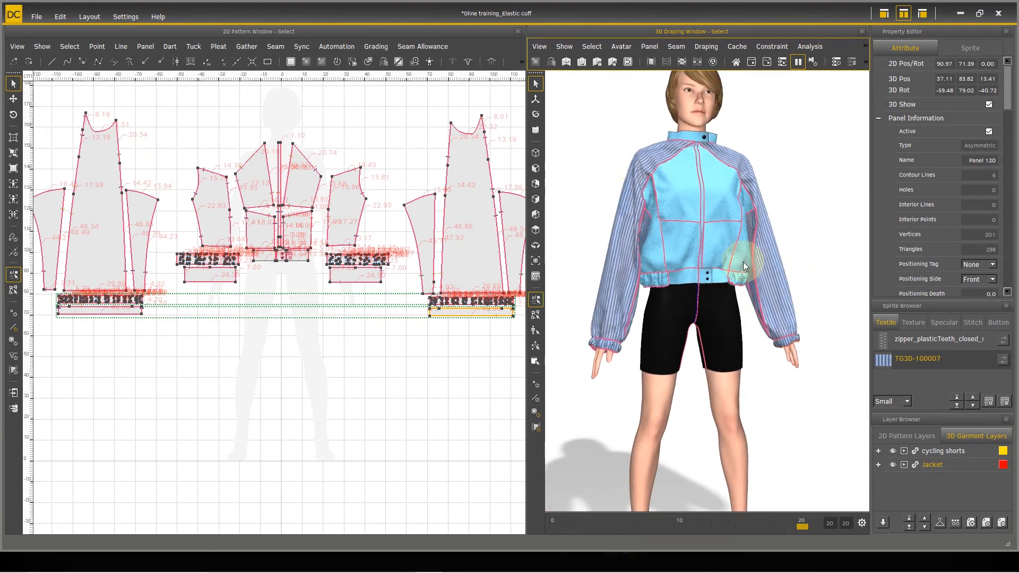
Step: Apply the striped TG3D-100007 textile to all jacket panels and hide the seam lines in the 3D view
{"action": "key", "text": "ctrl+a"}
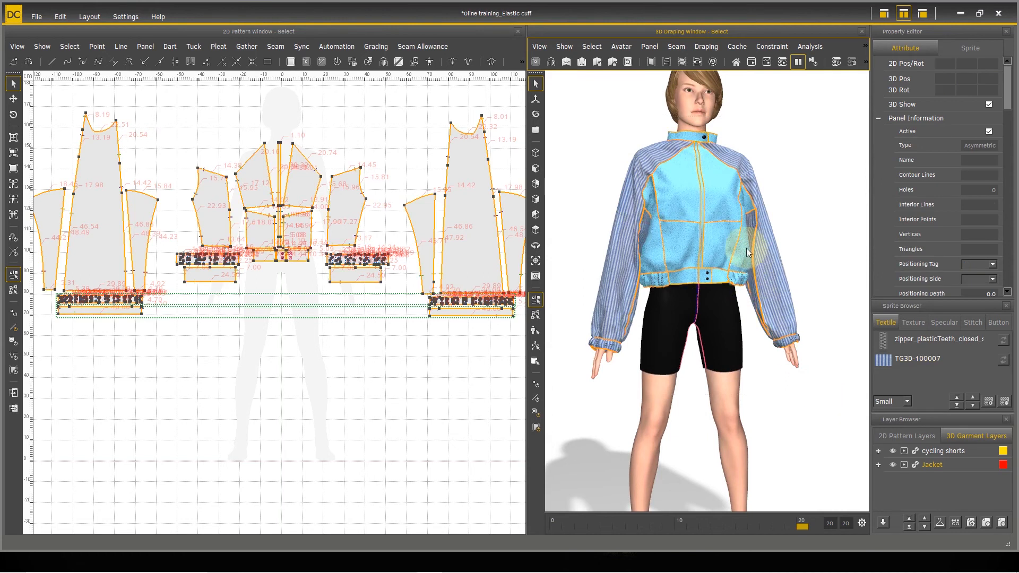
{"action": "right_click", "coordinate": [717, 231]}
{"action": "left_click", "coordinate": [759, 470]}
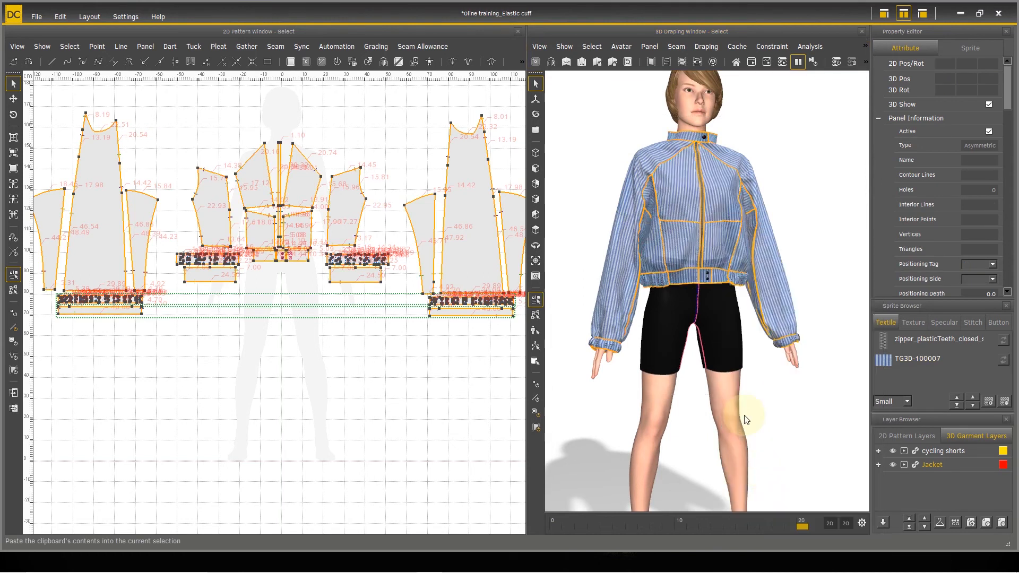
{"action": "left_click", "coordinate": [563, 46]}
{"action": "left_click", "coordinate": [570, 69]}
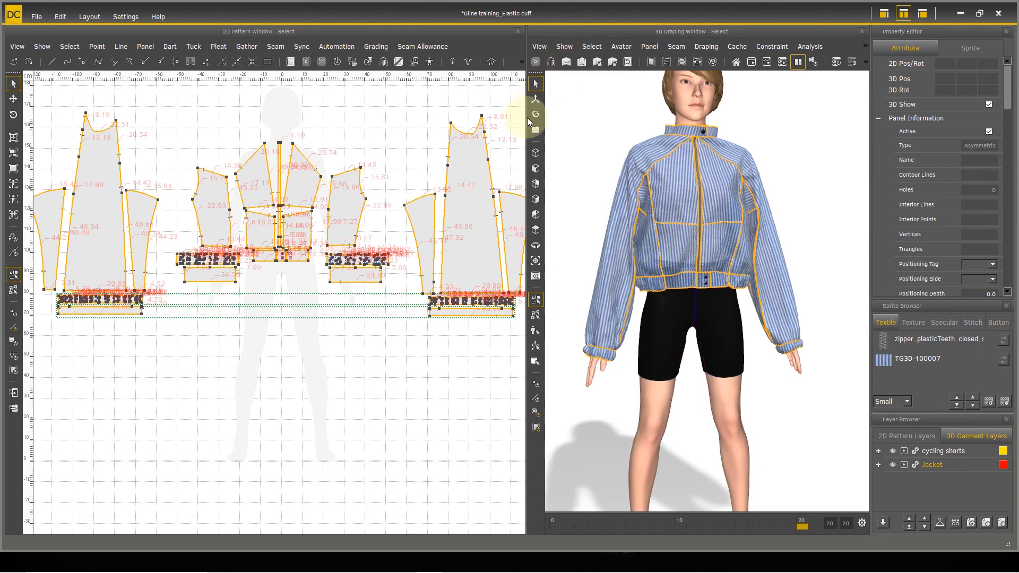
Step: Enlarge the 3D draping view and examine the striped jacket alongside its sleeve and cuff panels in the 2D pattern
{"action": "left_click_drag", "start_coordinate": [525, 116], "coordinate": [373, 155]}
{"action": "scroll", "coordinate": [313, 345], "scroll_direction": "up", "scroll_amount": 4}
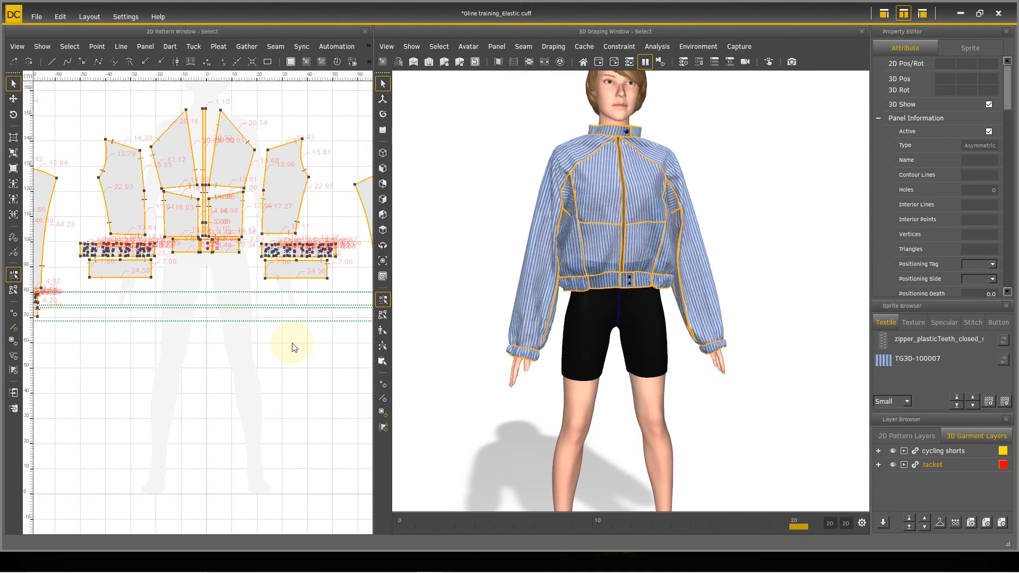
{"action": "middle_click_drag", "start_coordinate": [303, 358], "coordinate": [202, 361]}
{"action": "middle_click_drag", "start_coordinate": [264, 345], "coordinate": [107, 481]}
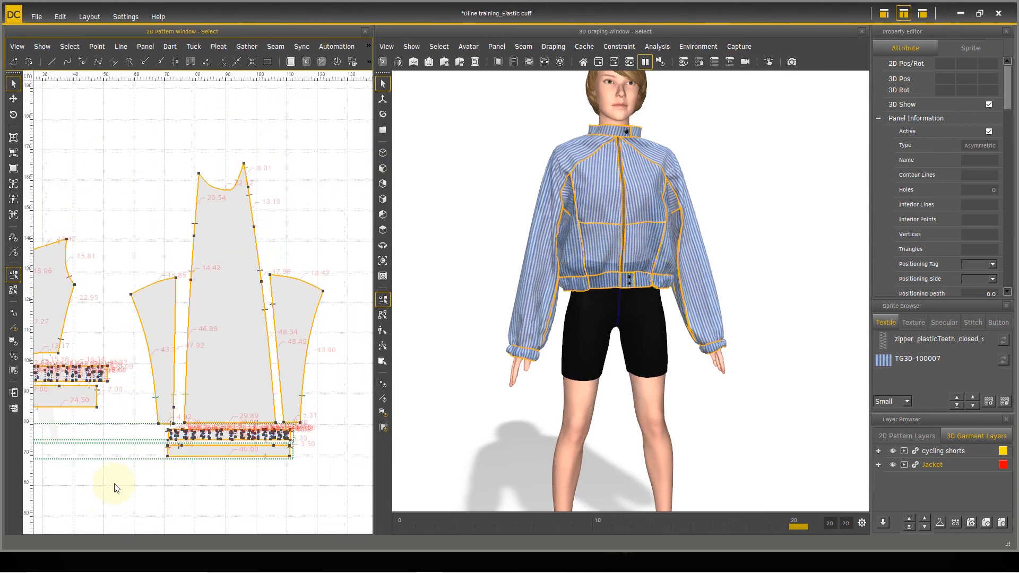
{"action": "middle_click_drag", "start_coordinate": [250, 476], "coordinate": [226, 392]}
{"action": "scroll", "coordinate": [784, 406], "scroll_direction": "up", "scroll_amount": 5}
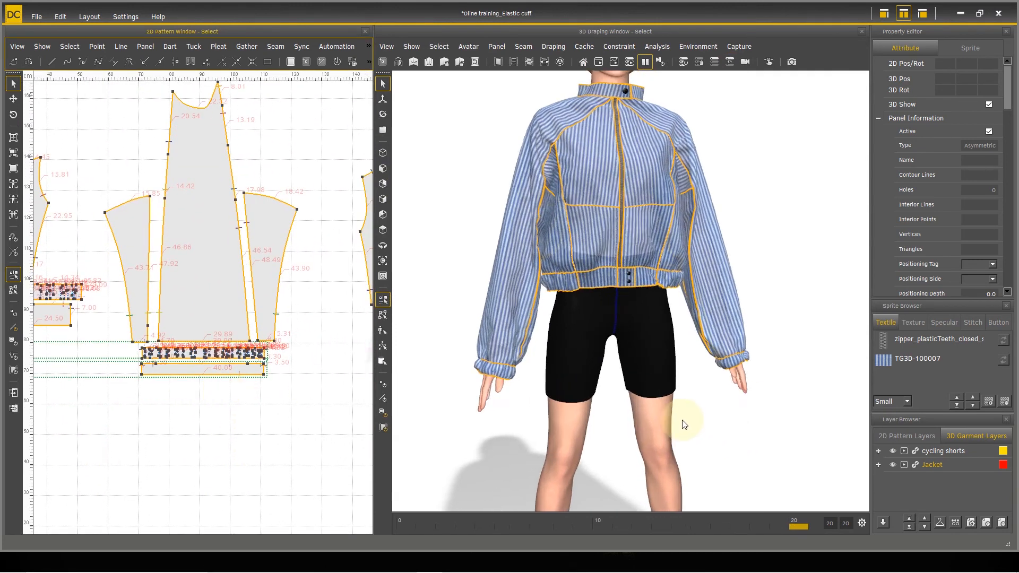
{"action": "middle_click_drag", "start_coordinate": [679, 396], "coordinate": [695, 454]}
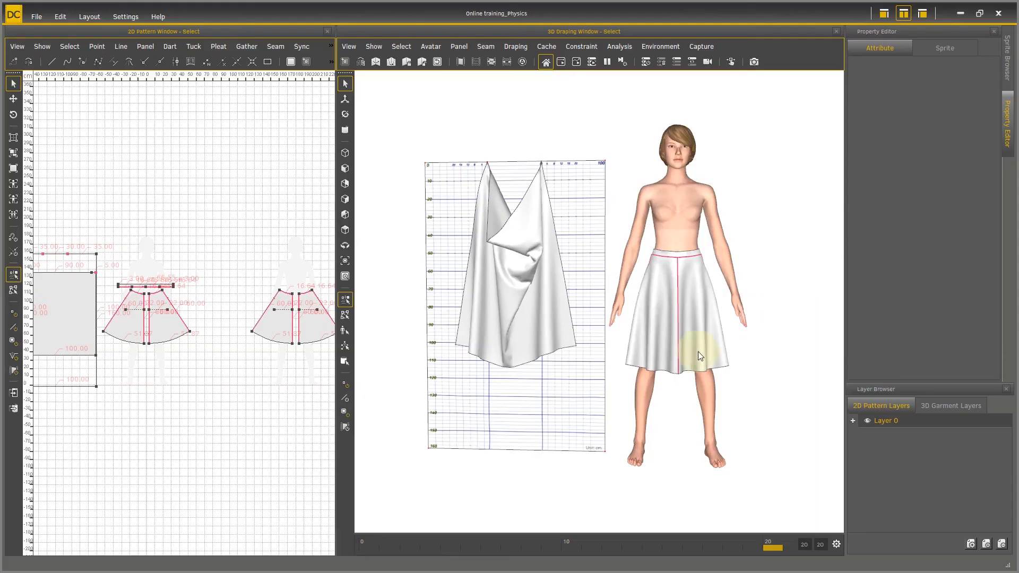
Step: Select the skirt panels in the Online training_Physics project and apply the Melton Wool 30S physical parameter preset
{"action": "left_click", "coordinate": [632, 218]}
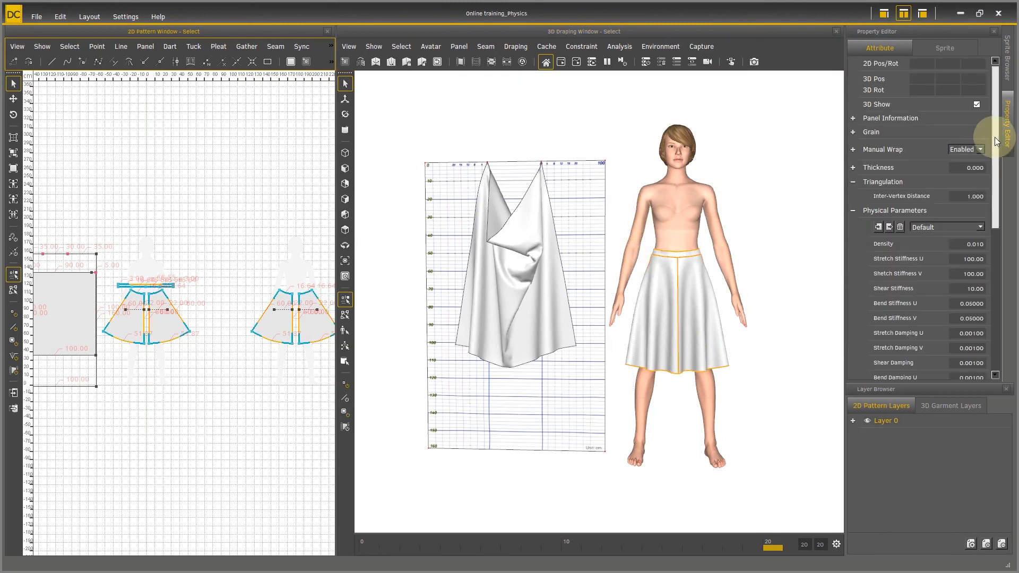
{"action": "scroll", "coordinate": [1003, 164], "scroll_direction": "down", "scroll_amount": 2}
{"action": "scroll", "coordinate": [1004, 164], "scroll_direction": "down", "scroll_amount": 5}
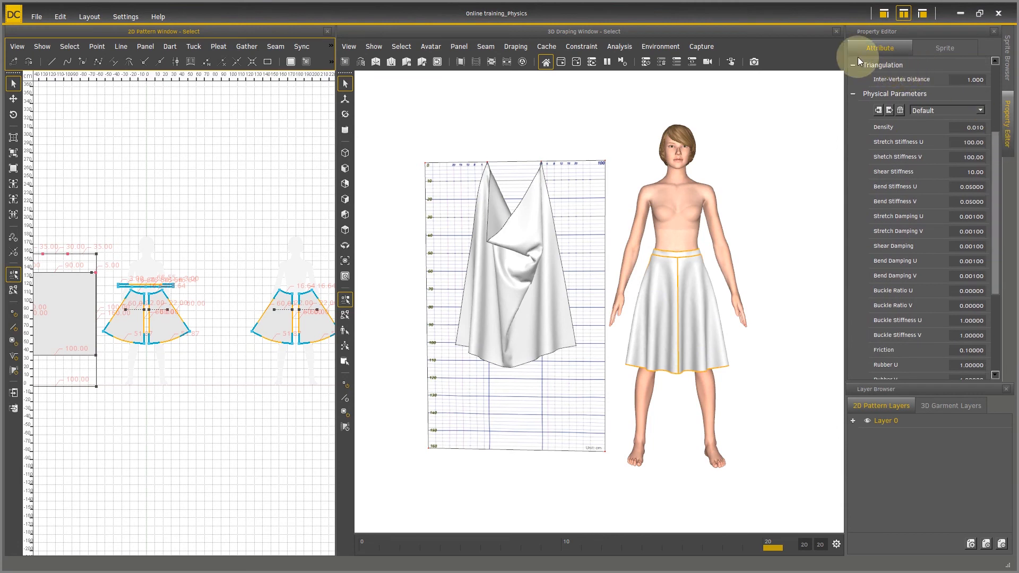
{"action": "left_click", "coordinate": [981, 109]}
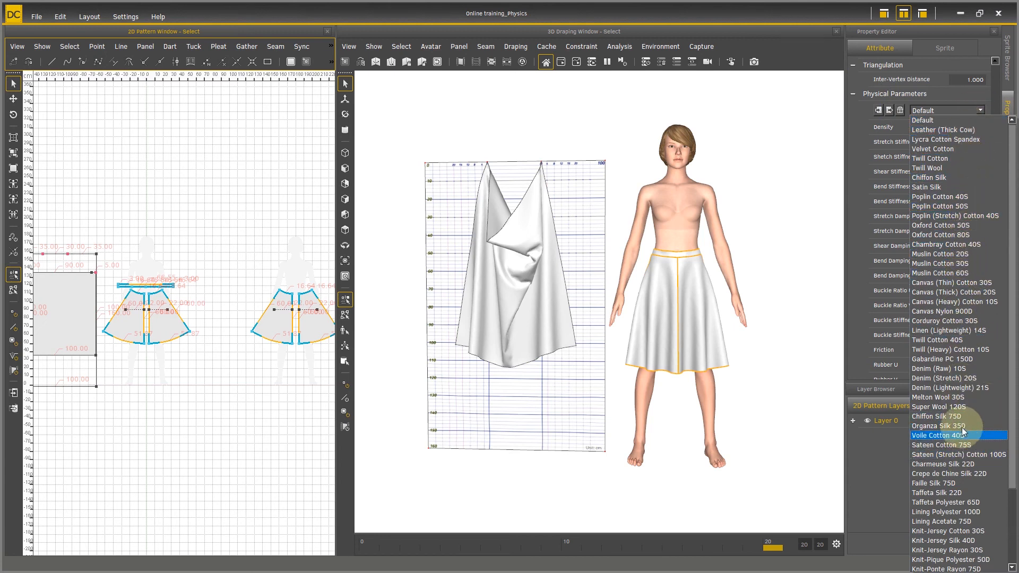
{"action": "left_click", "coordinate": [962, 397]}
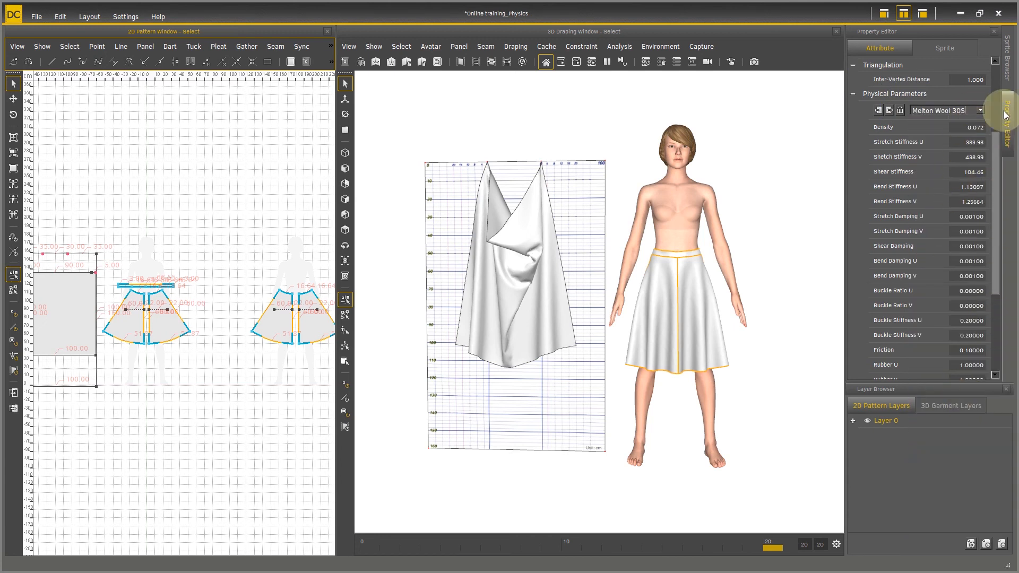
Step: Try the Super Wool 120S and Oxford Cotton 50S physical parameter presets on the selected skirt panels
{"action": "left_click", "coordinate": [982, 110]}
{"action": "left_click", "coordinate": [970, 402]}
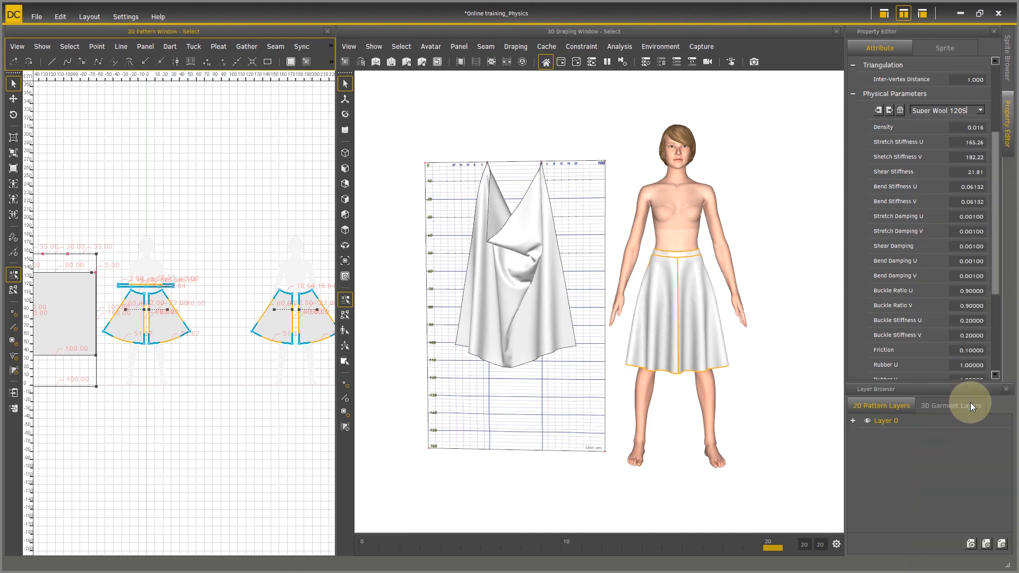
{"action": "left_click", "coordinate": [980, 110]}
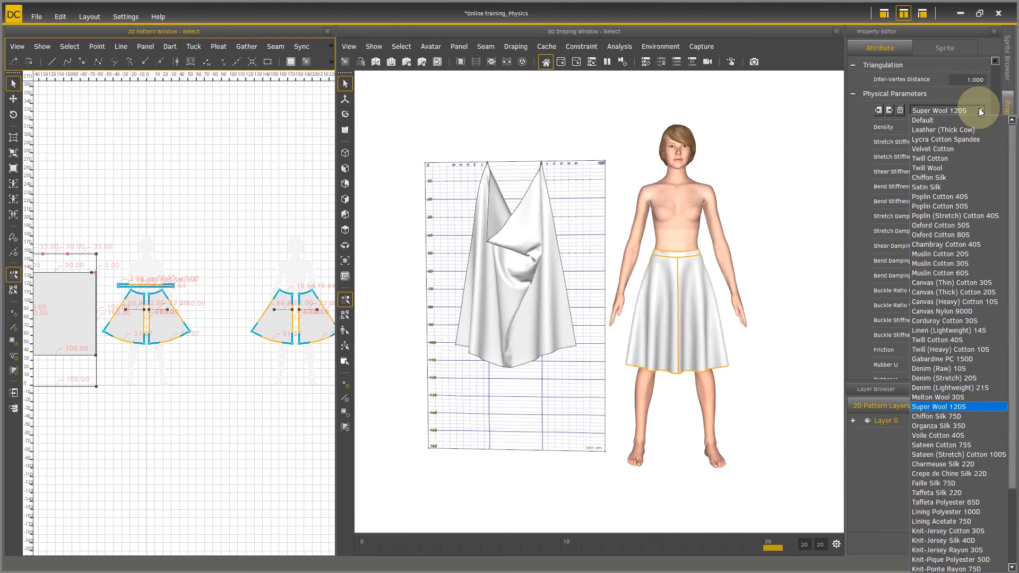
{"action": "left_click", "coordinate": [966, 224]}
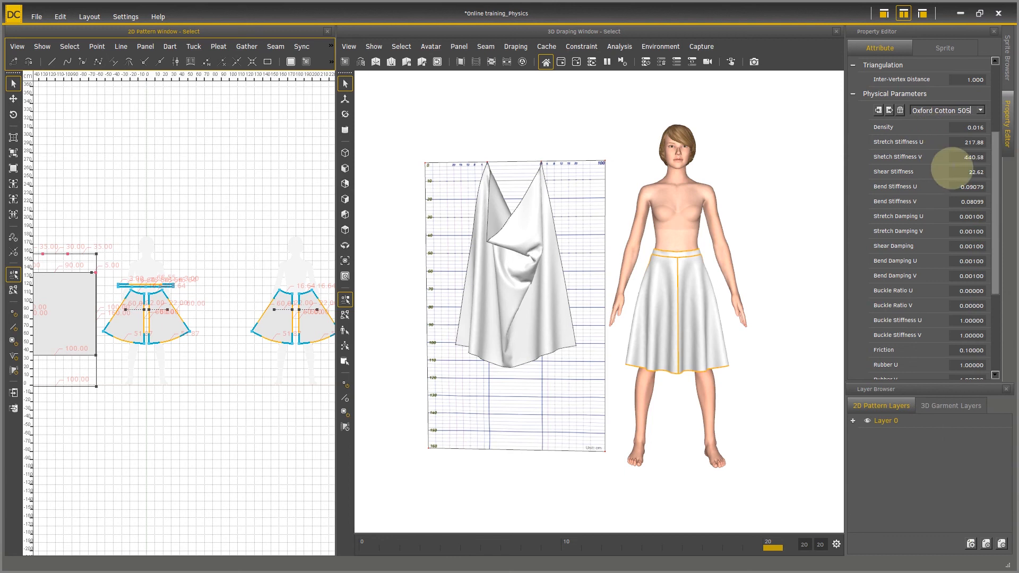
Step: Widen the Property Editor and select all skirt panels together with the hanging cloth panel
{"action": "left_click_drag", "start_coordinate": [845, 259], "coordinate": [808, 265]}
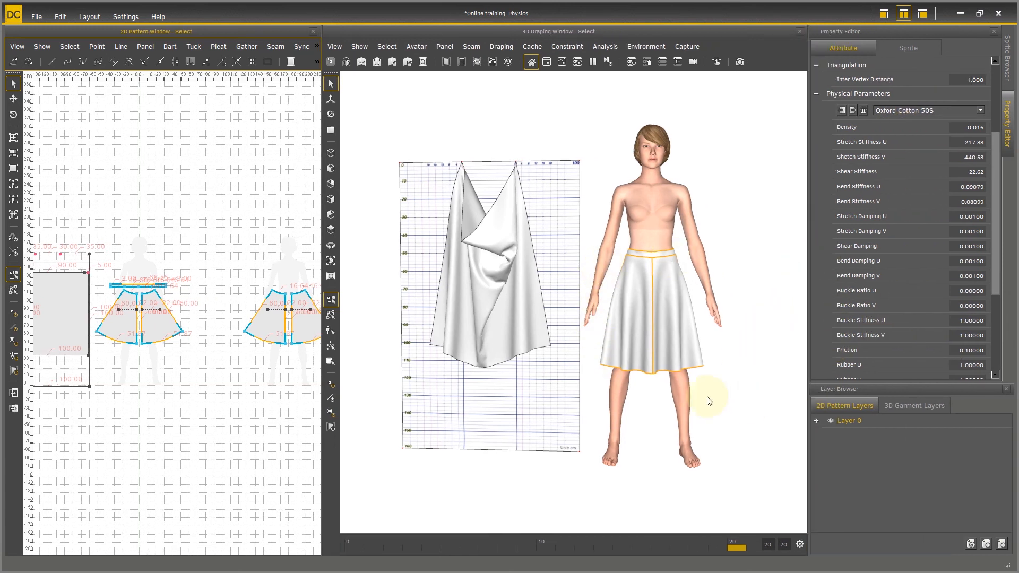
{"action": "right_click_drag", "start_coordinate": [517, 351], "coordinate": [695, 298]}
{"action": "left_click", "coordinate": [769, 143]}
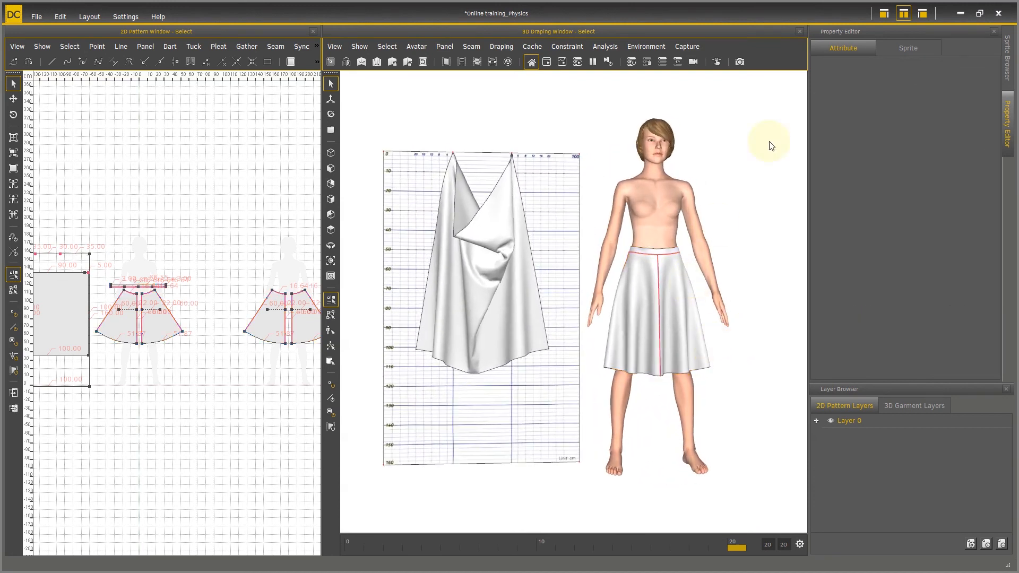
{"action": "left_click", "coordinate": [916, 48]}
{"action": "left_click", "coordinate": [675, 292]}
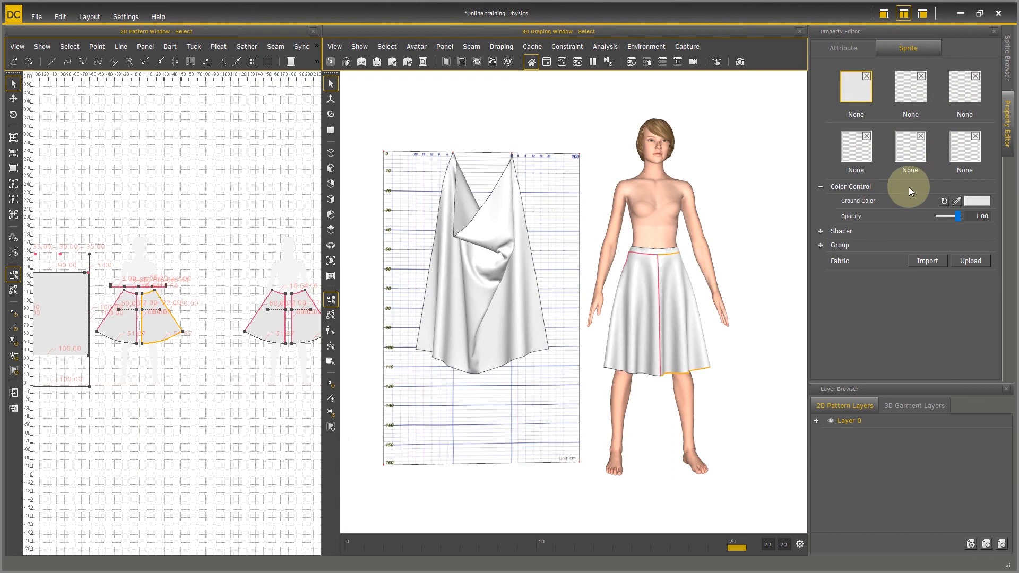
{"action": "key", "text": "ctrl+a"}
{"action": "left_click", "coordinate": [519, 245], "text": "shift"}
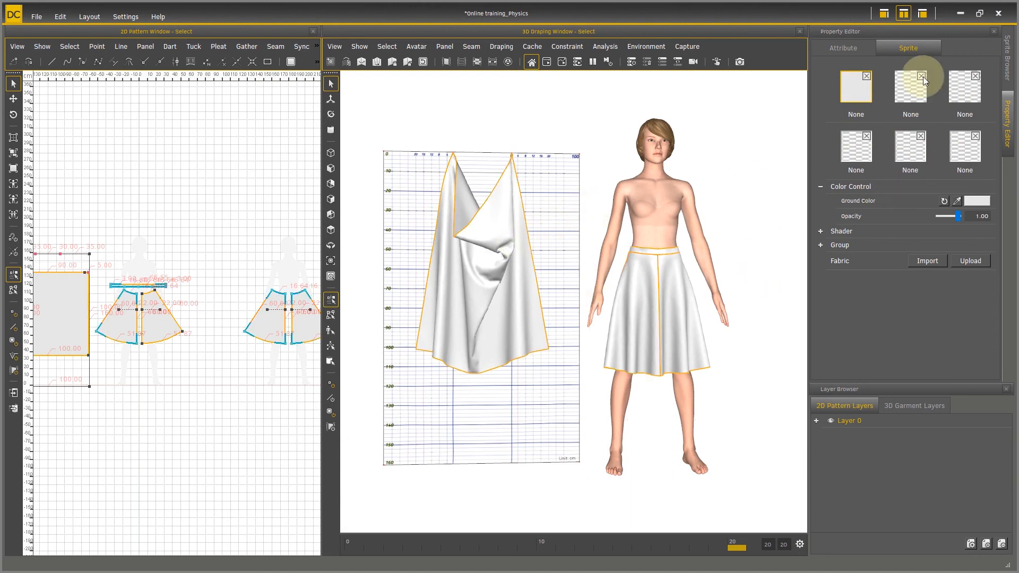
Step: Apply the Poplin Cotton 50S physical parameter preset to the selected panels and check its Bend Stiffness U
{"action": "left_click", "coordinate": [847, 47]}
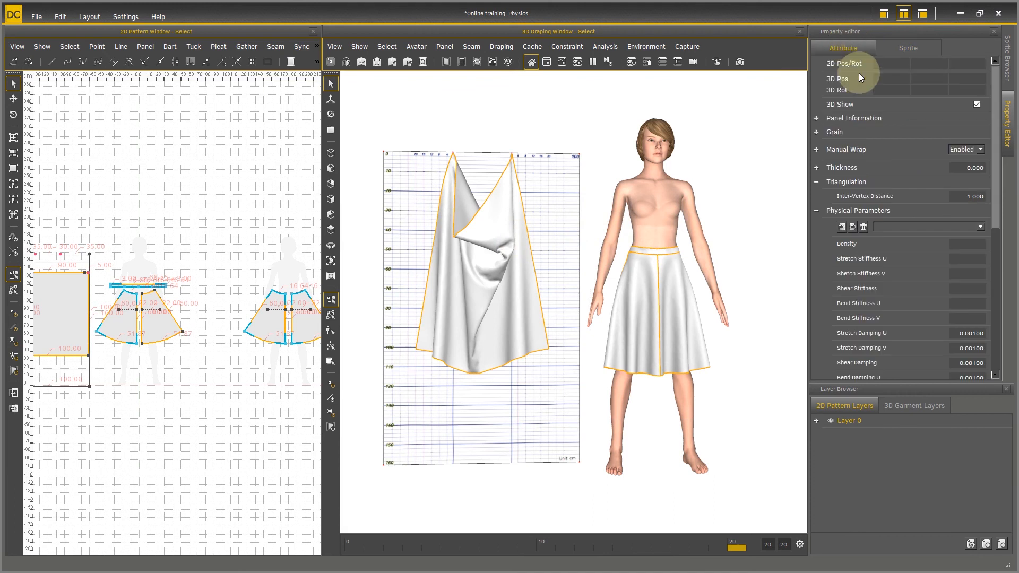
{"action": "left_click_drag", "start_coordinate": [993, 117], "coordinate": [992, 192]}
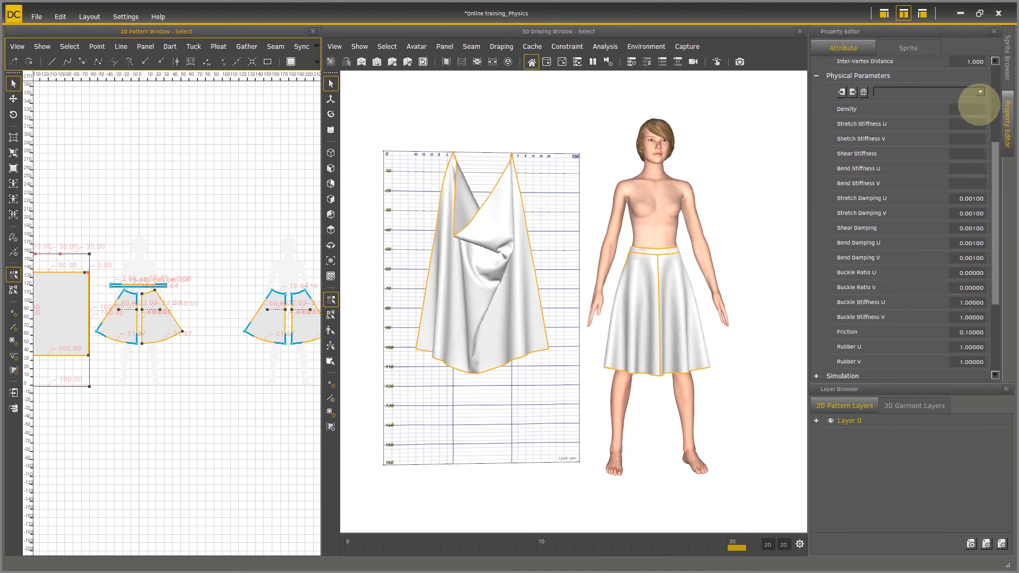
{"action": "left_click", "coordinate": [980, 92]}
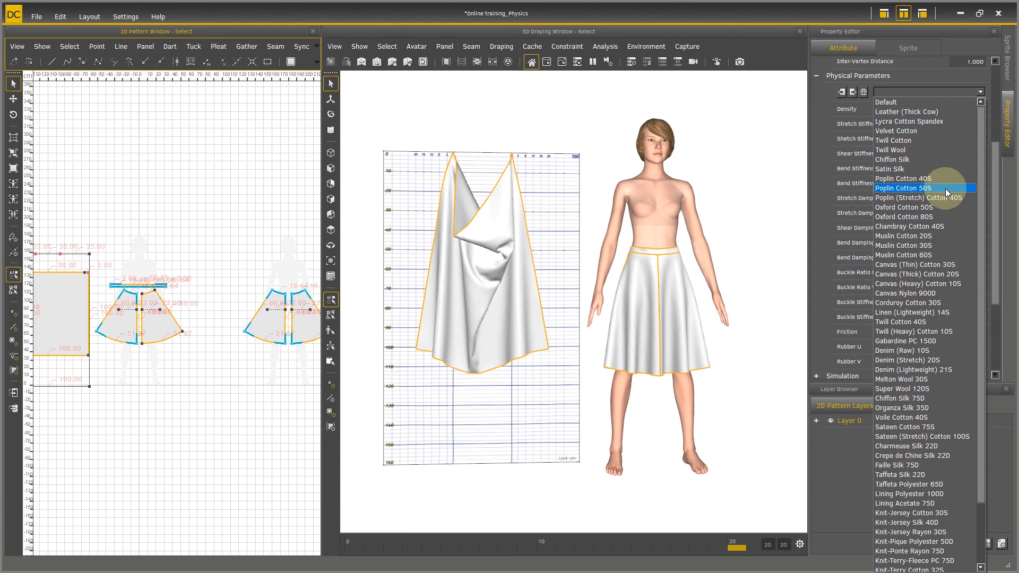
{"action": "left_click", "coordinate": [945, 186]}
{"action": "left_click", "coordinate": [960, 107]}
{"action": "left_click", "coordinate": [959, 136]}
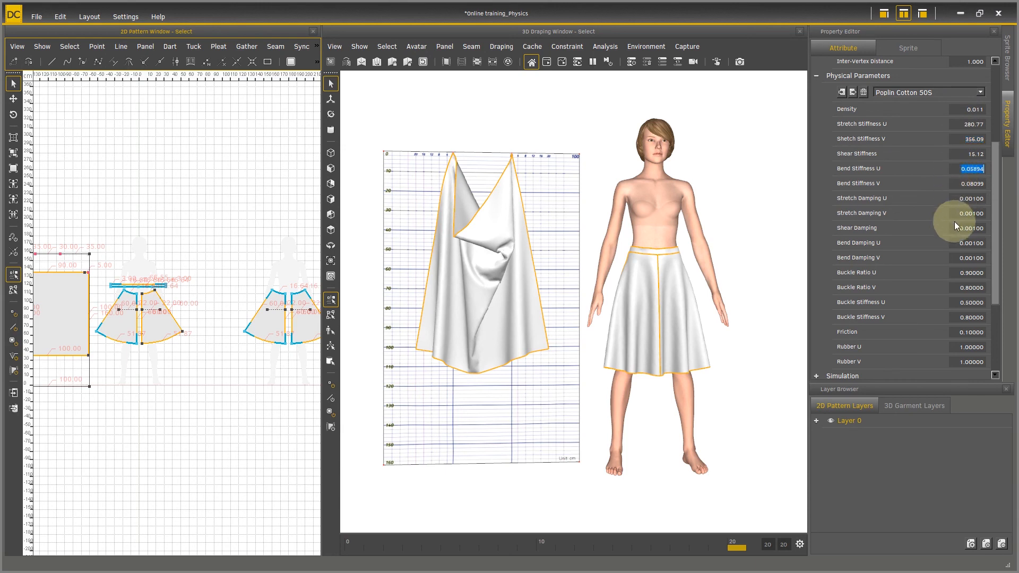
{"action": "left_click", "coordinate": [975, 168]}
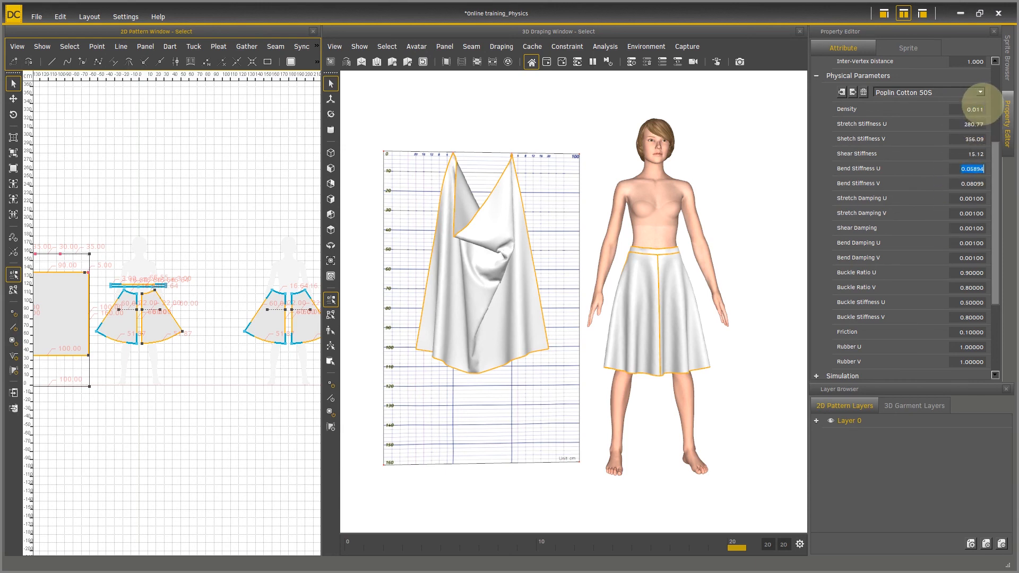
Step: Apply the Poplin Cotton 40S physical parameter preset to the selected panels and start the draping simulation
{"action": "left_click", "coordinate": [980, 92]}
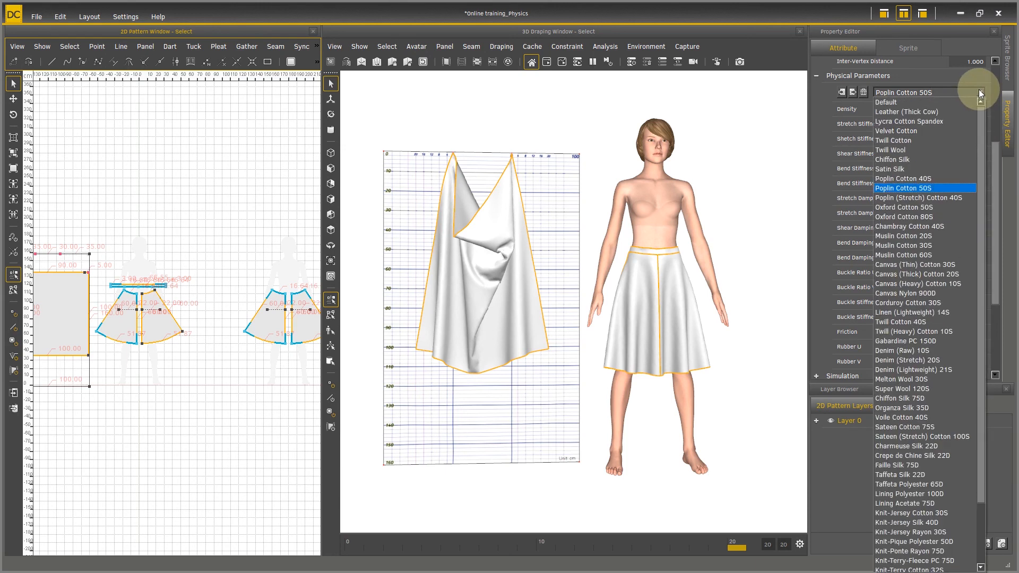
{"action": "left_click", "coordinate": [945, 178]}
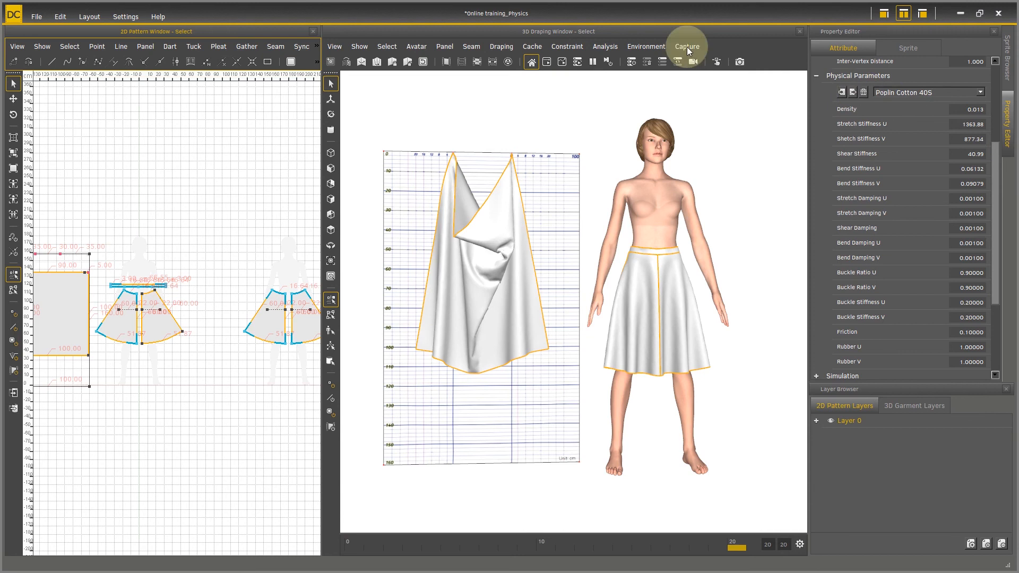
{"action": "left_click", "coordinate": [546, 62]}
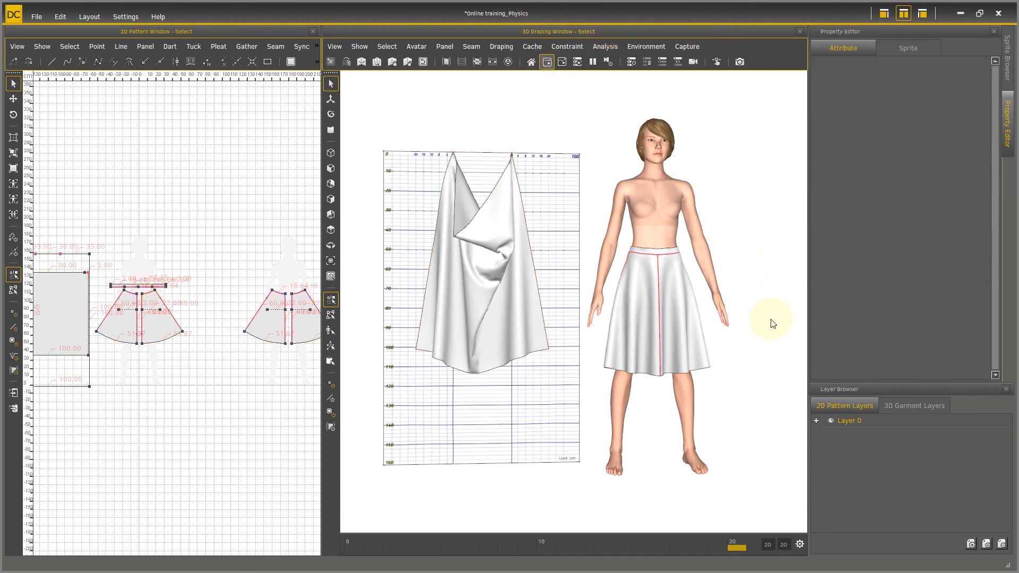
Step: Select the skirt front panel on the avatar's left side and close the Layer Browser
{"action": "left_click", "coordinate": [672, 327]}
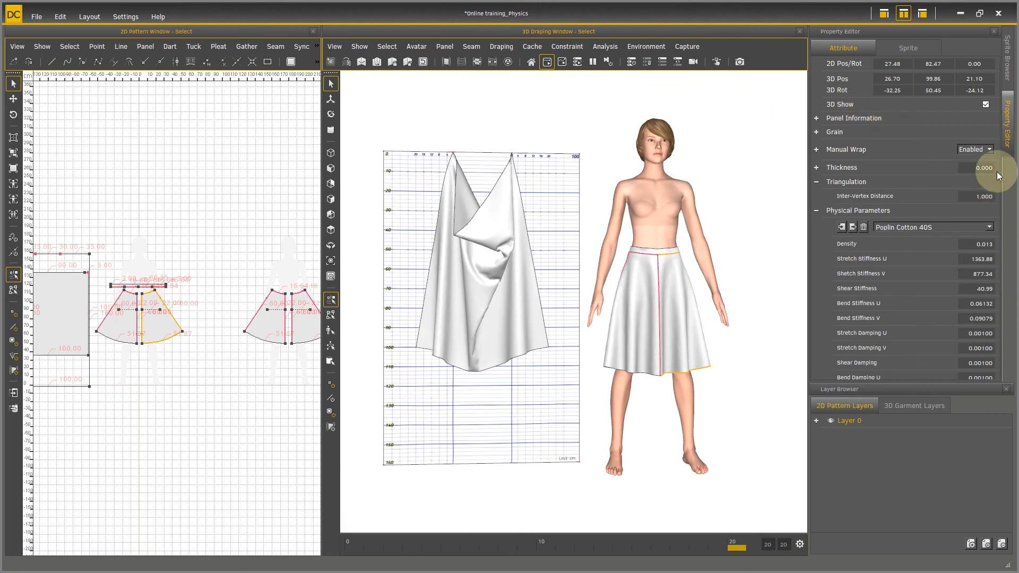
{"action": "left_click", "coordinate": [1005, 390]}
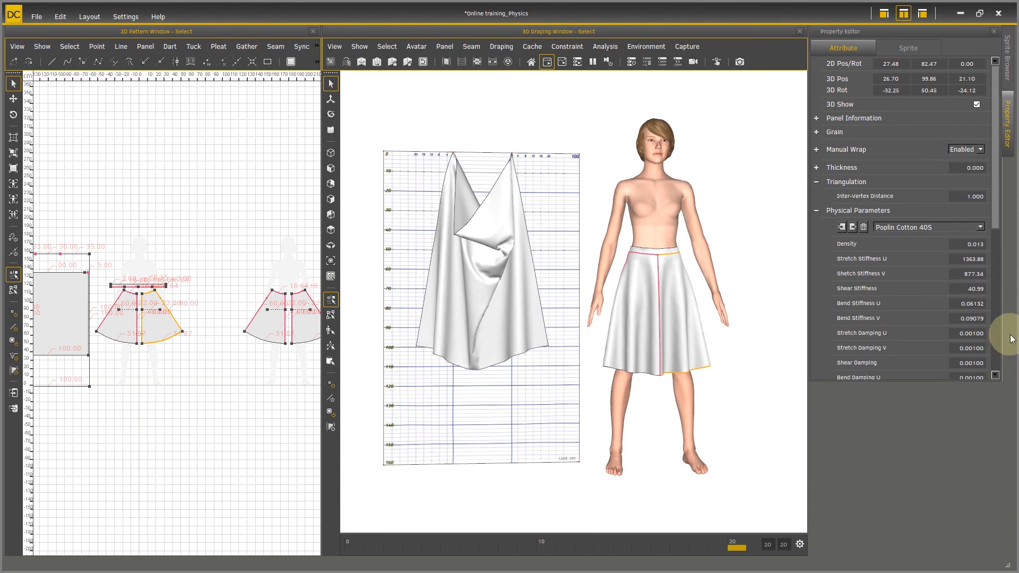
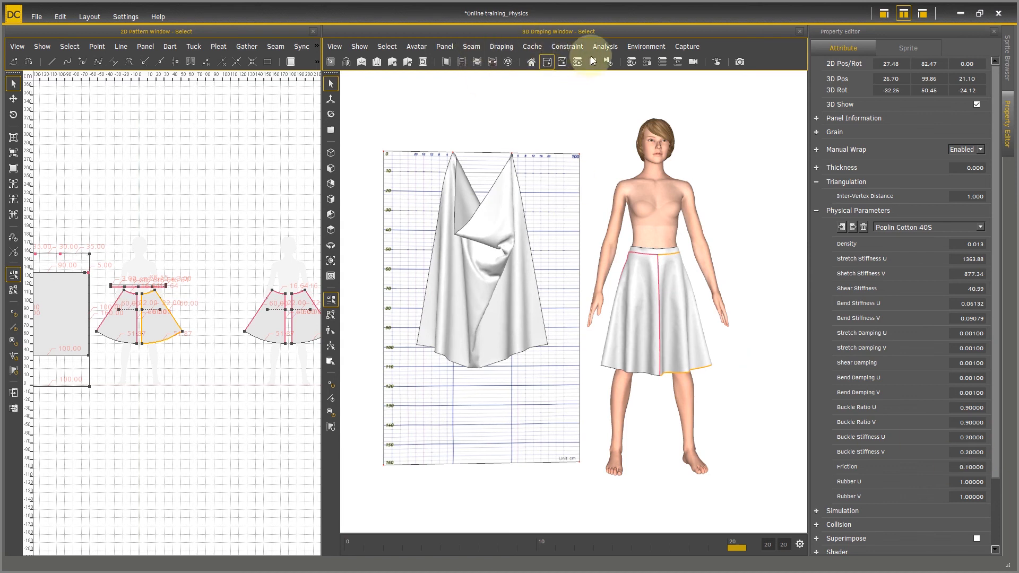
Step: Select all skirt panels with the hanging cloth, apply the Denim (Raw) 10S physical parameter preset, and run the draping simulation
{"action": "key", "text": "space"}
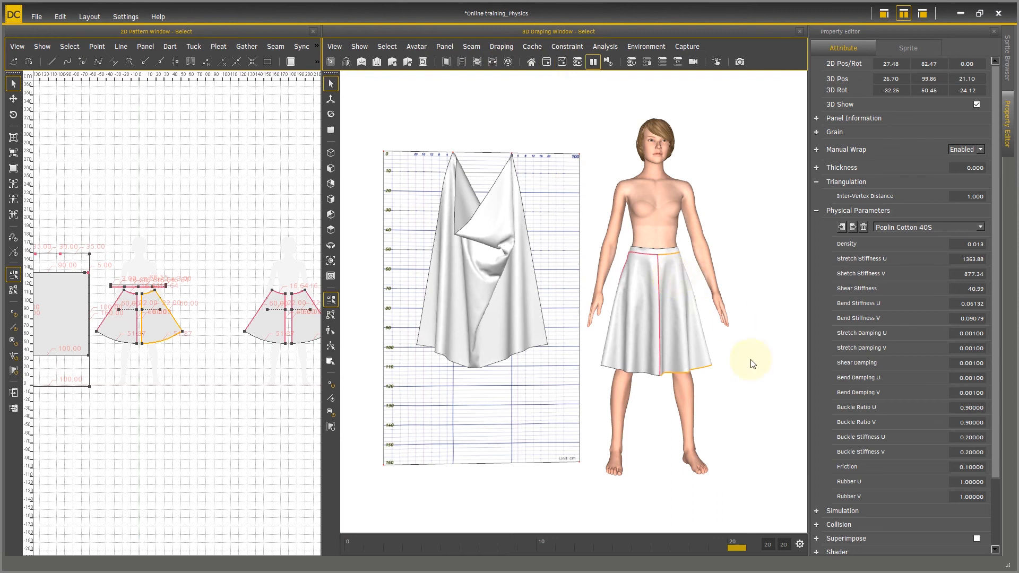
{"action": "key", "text": "ctrl+a"}
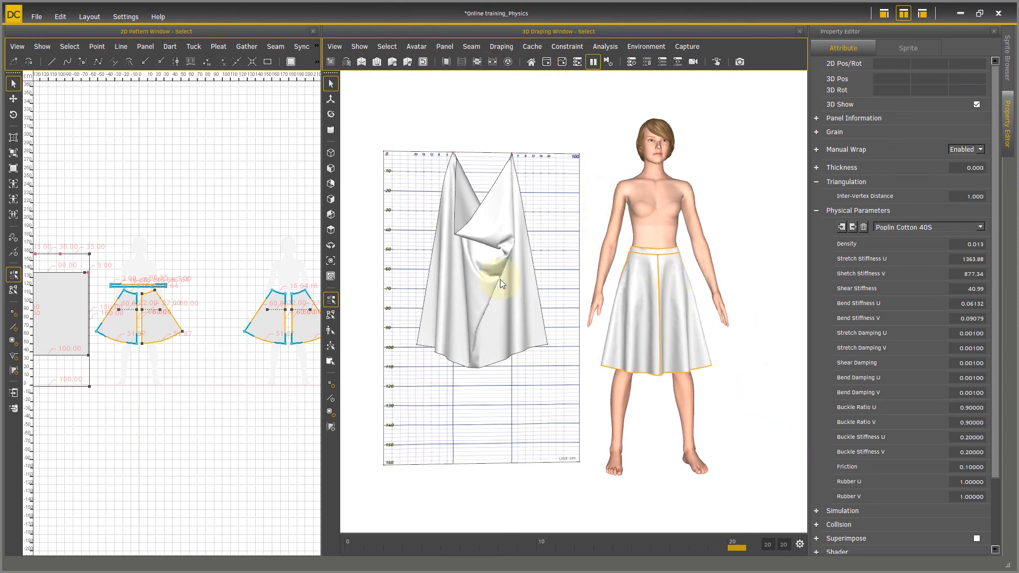
{"action": "left_click", "coordinate": [980, 227]}
{"action": "left_click_drag", "start_coordinate": [978, 247], "coordinate": [980, 282]}
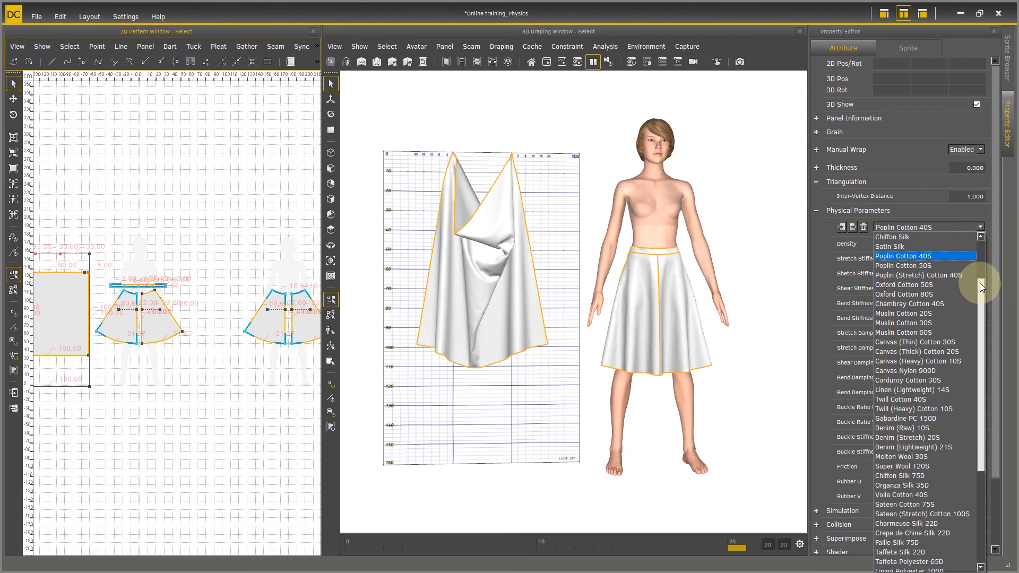
{"action": "left_click_drag", "start_coordinate": [979, 287], "coordinate": [985, 314]}
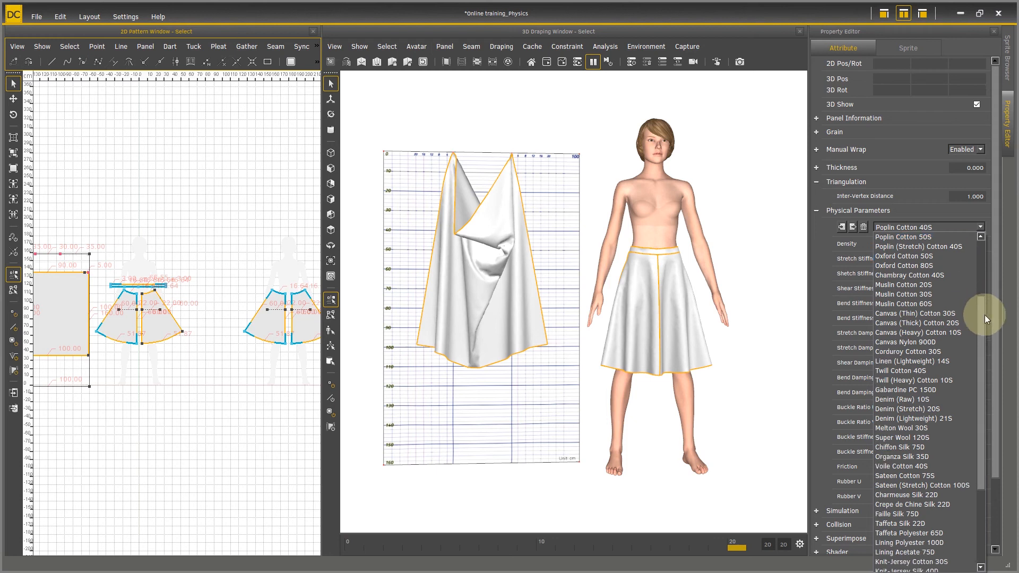
{"action": "left_click", "coordinate": [935, 403]}
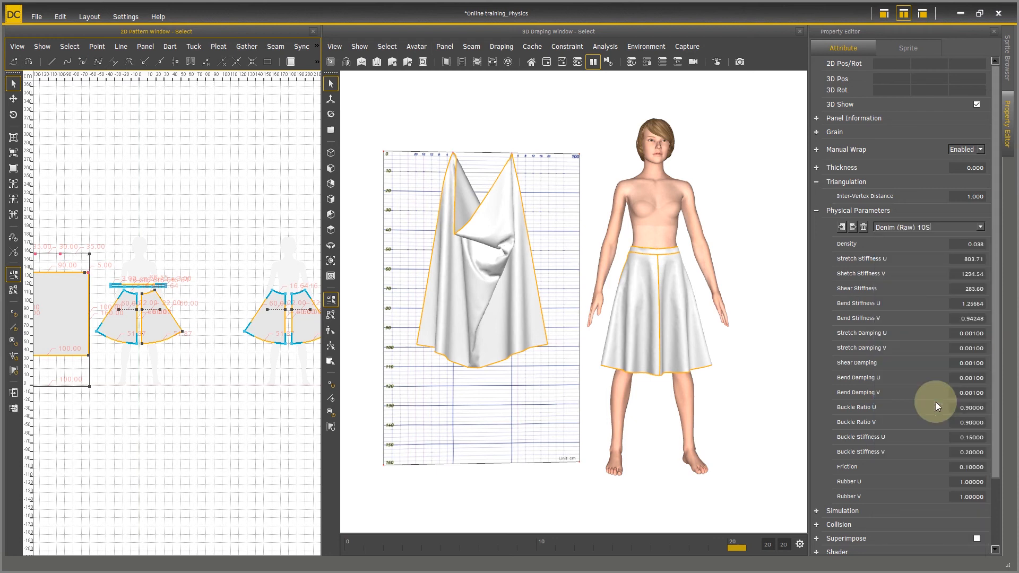
{"action": "left_click", "coordinate": [545, 62]}
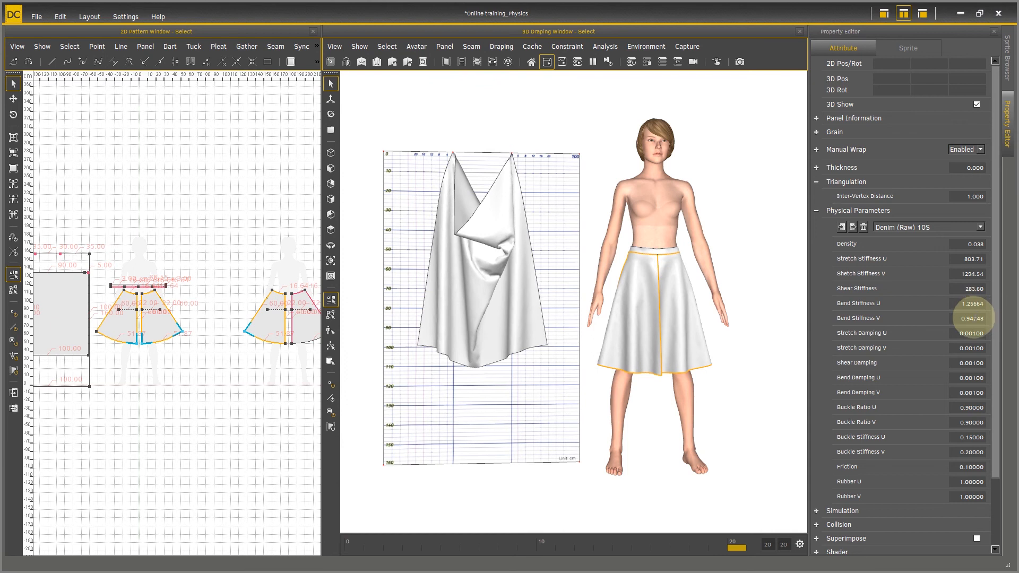
Step: Stop the draping simulation and reselect all skirt panels together with the hanging cloth panel
{"action": "left_click", "coordinate": [458, 241], "text": "shift"}
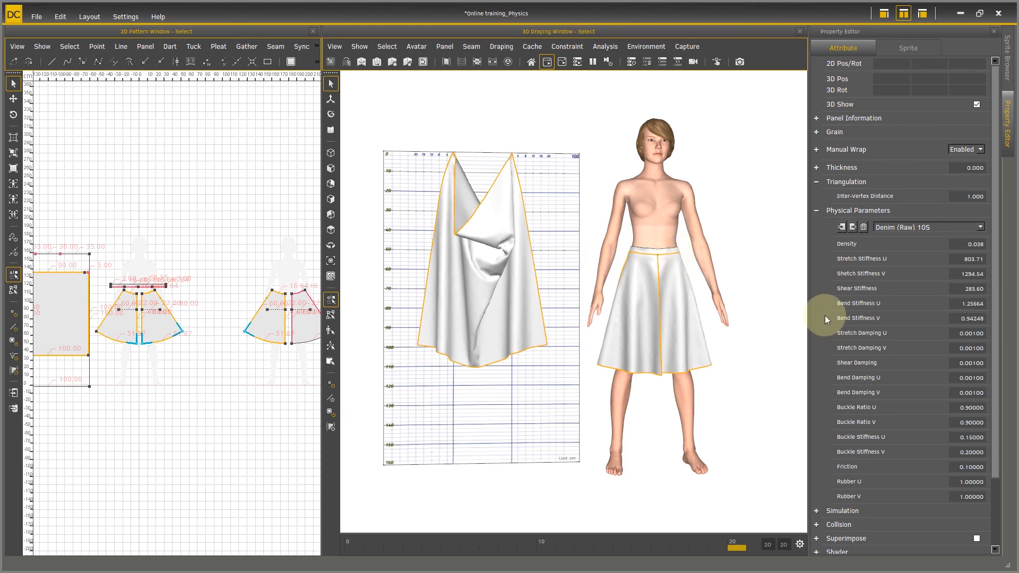
{"action": "key", "text": "ctrl+z"}
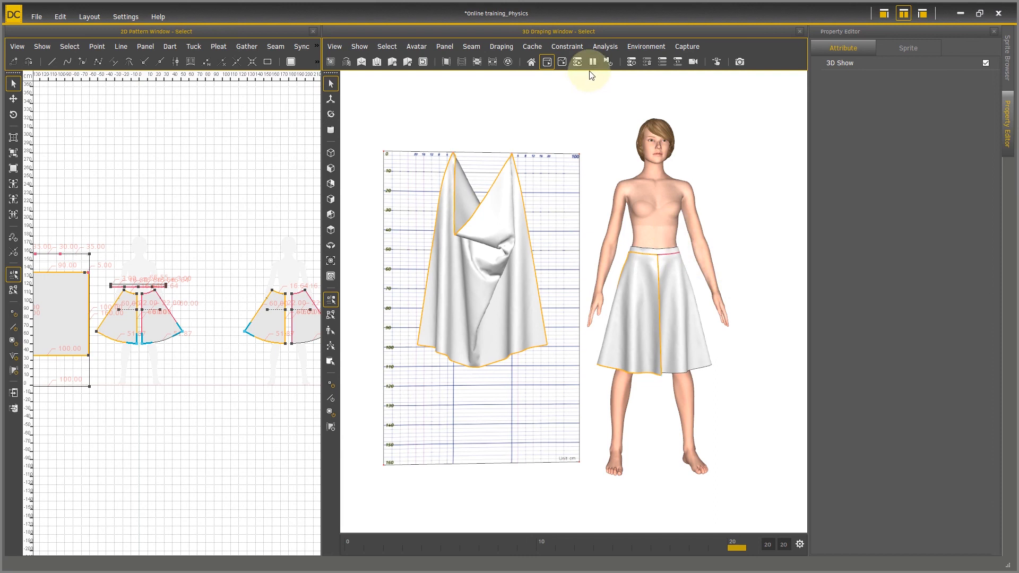
{"action": "key", "text": "space"}
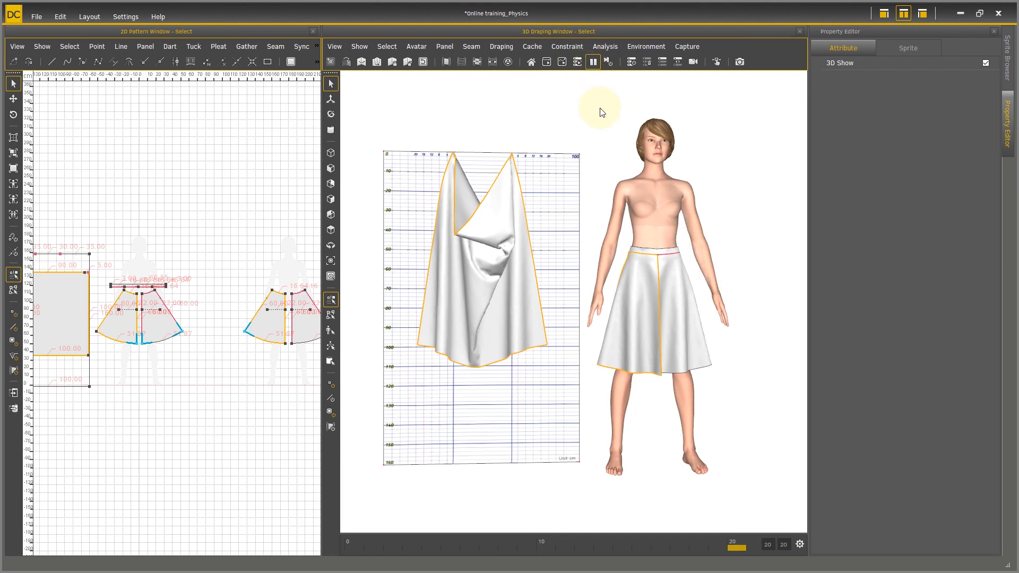
{"action": "left_click_drag", "start_coordinate": [596, 217], "coordinate": [725, 370]}
{"action": "left_click", "coordinate": [492, 251], "text": "shift"}
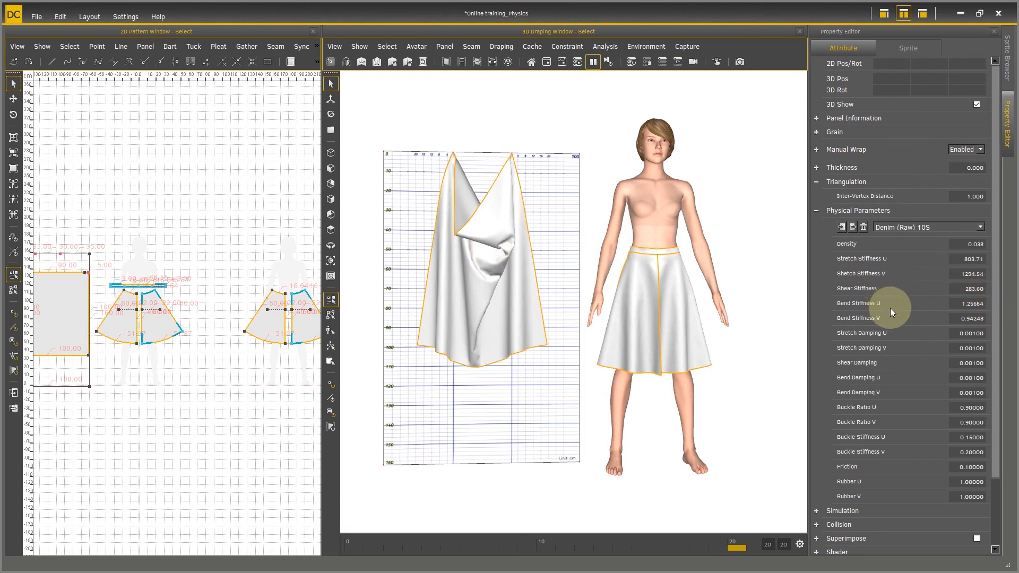
Step: Set Bend Stiffness U and Bend Stiffness V to 2 for the selected panels and run the draping simulation
{"action": "double_click", "coordinate": [955, 304]}
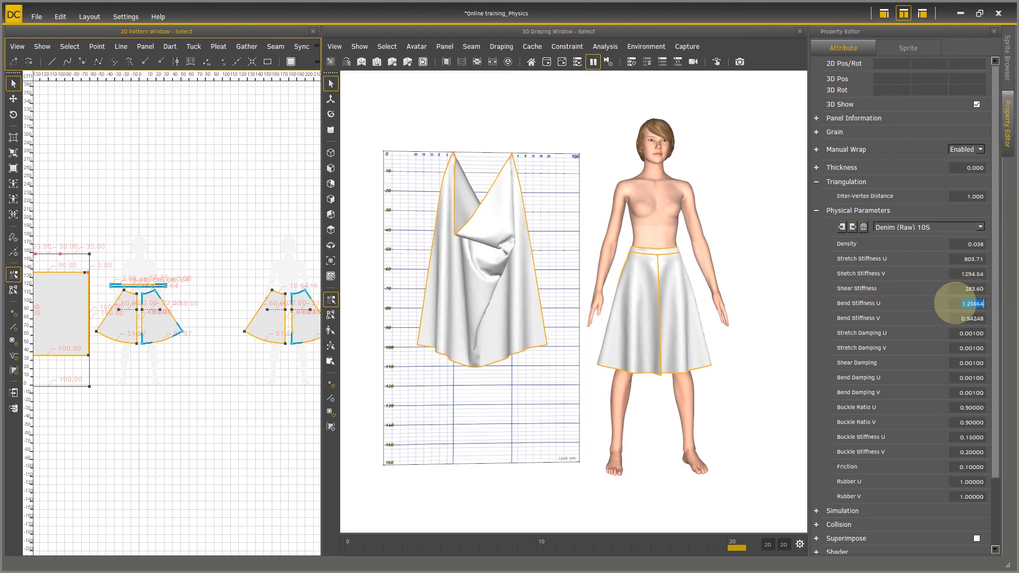
{"action": "type", "text": "2"}
{"action": "key", "text": "Return"}
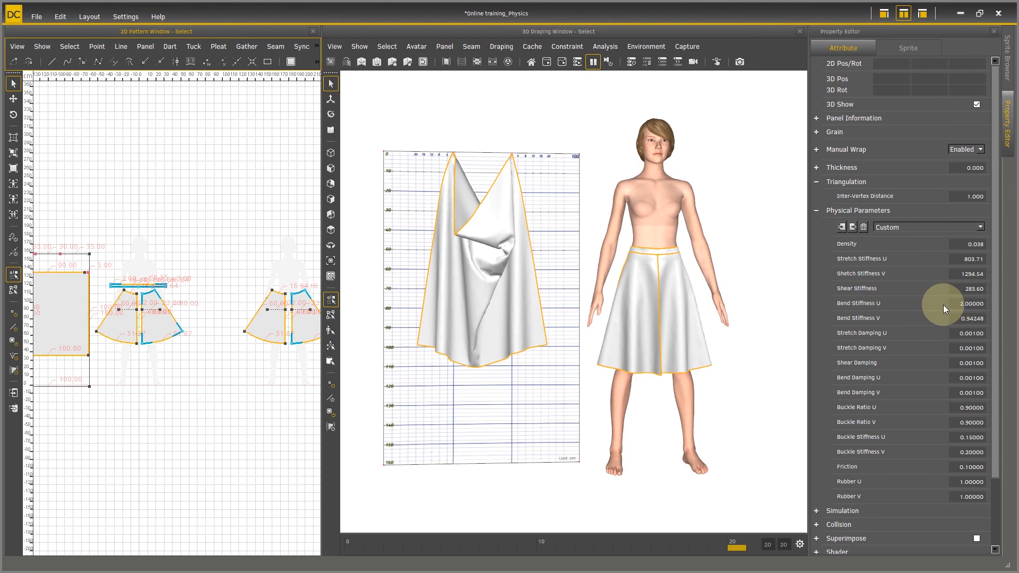
{"action": "double_click", "coordinate": [955, 318]}
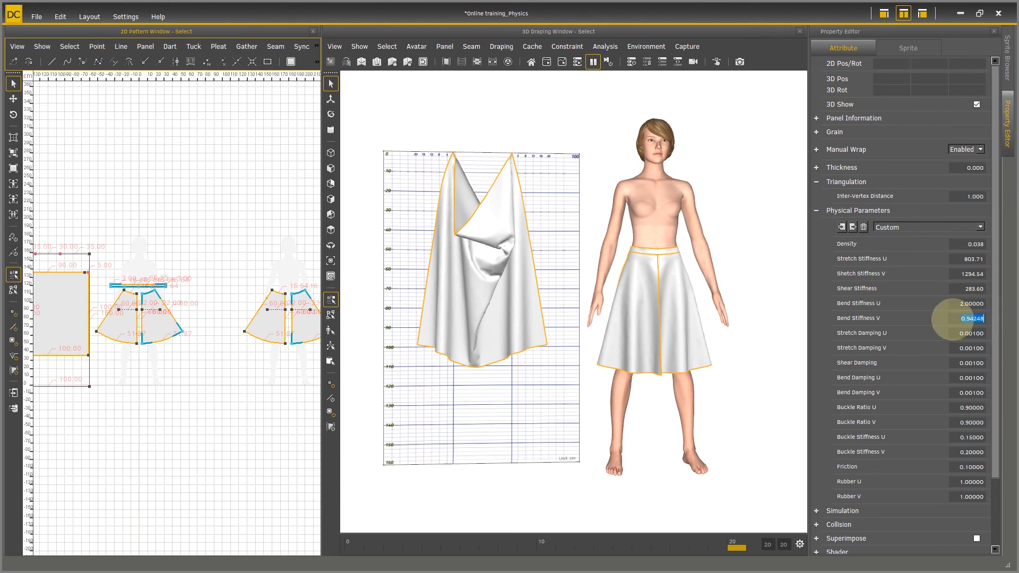
{"action": "type", "text": "2"}
{"action": "key", "text": "Return"}
{"action": "left_click", "coordinate": [547, 62]}
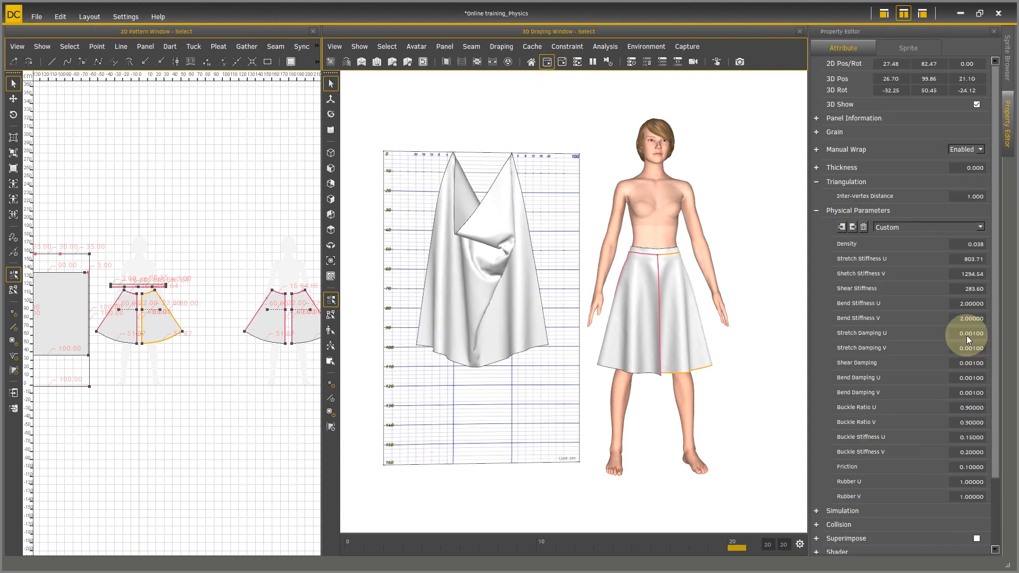
Step: Pause the simulation and select the hanging cloth along with every skirt panel
{"action": "left_click", "coordinate": [593, 61]}
{"action": "left_click", "coordinate": [517, 266]}
{"action": "key", "text": "ctrl+a"}
{"action": "right_click_drag", "start_coordinate": [745, 398], "coordinate": [732, 369]}
{"action": "scroll", "coordinate": [732, 369], "scroll_direction": "down", "scroll_amount": 2}
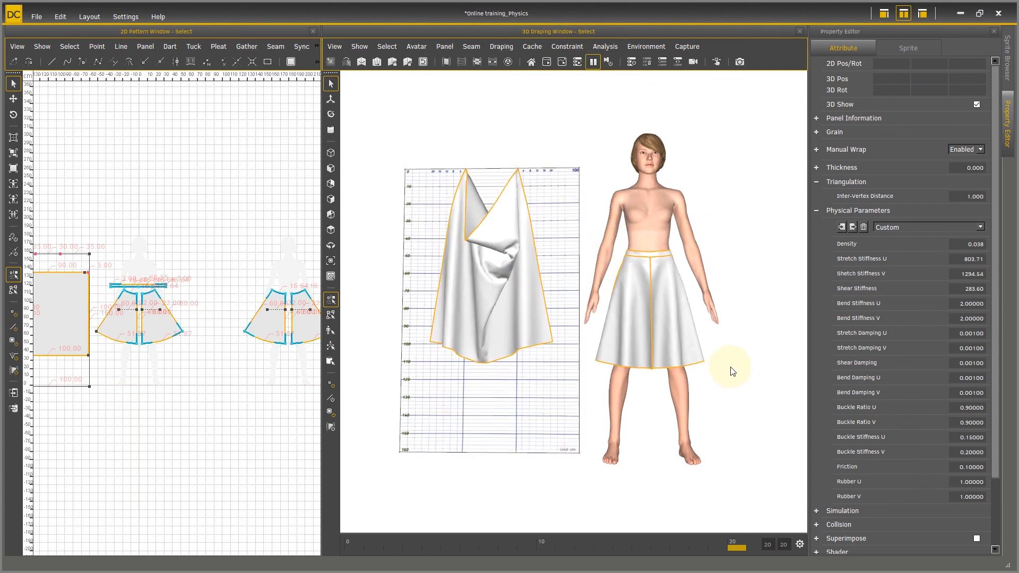
{"action": "scroll", "coordinate": [742, 360], "scroll_direction": "up", "scroll_amount": 3}
Step: Apply the Chiffon Silk 75D physical parameter preset to the selected panels and simulate the drape
{"action": "left_click", "coordinate": [981, 226]}
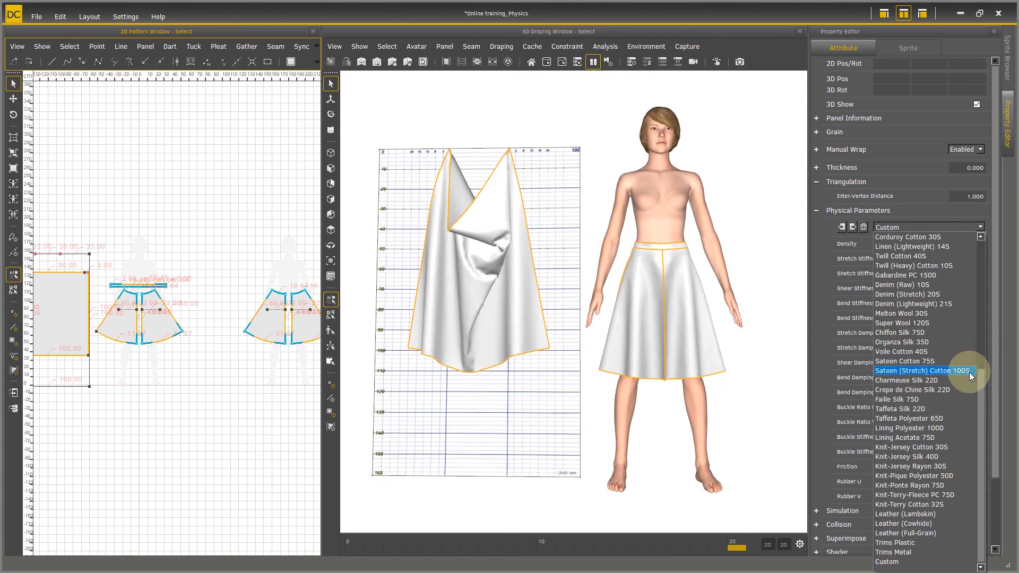
{"action": "scroll", "coordinate": [957, 416], "scroll_direction": "up", "scroll_amount": 3}
{"action": "left_click", "coordinate": [931, 419]}
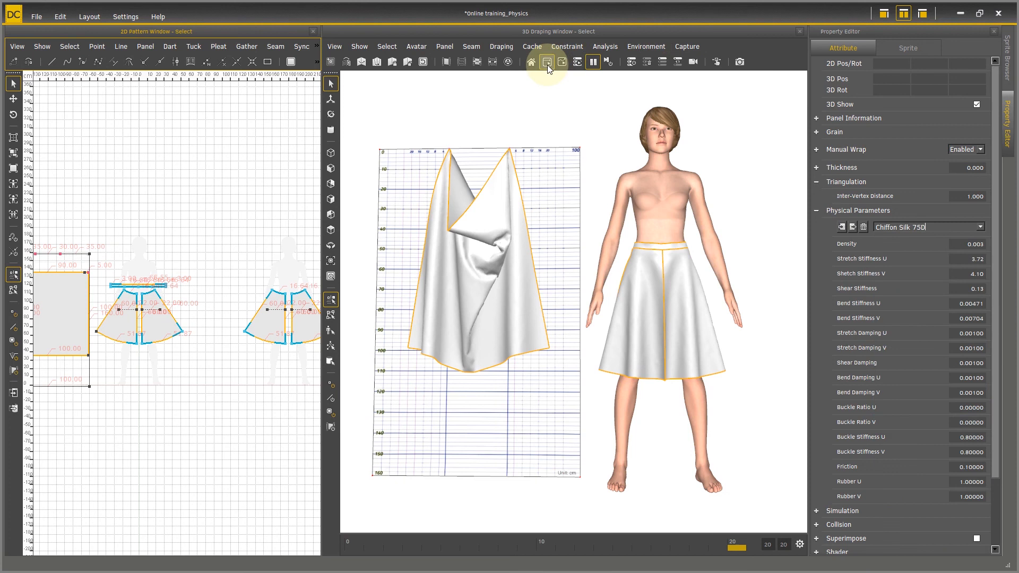
{"action": "left_click", "coordinate": [547, 62]}
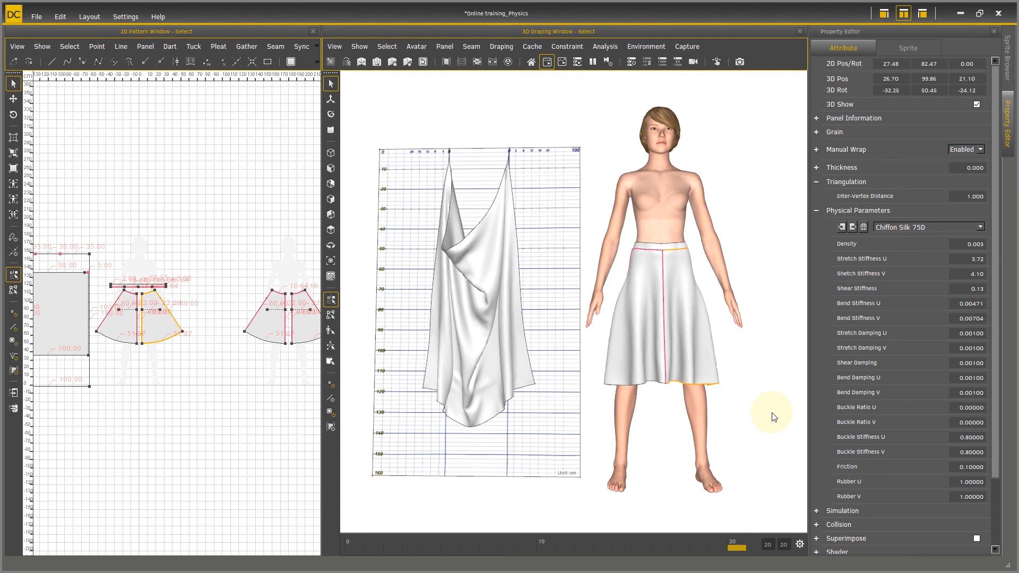
{"action": "right_click_drag", "start_coordinate": [711, 441], "coordinate": [780, 421]}
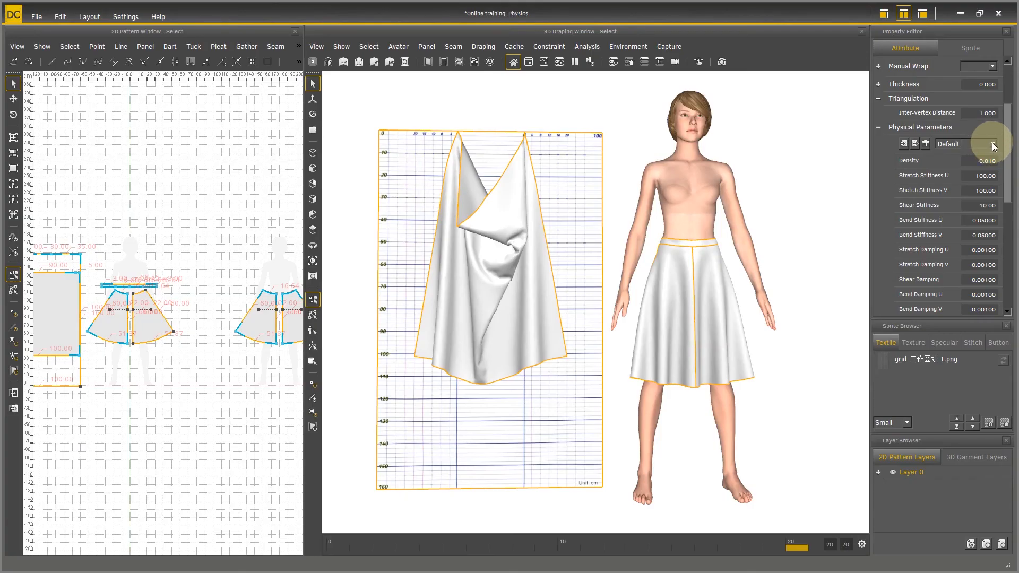
Step: Apply the Muslin Cotton 30S preset to the selected panels, changing Stretch Stiffness U to 200 and Stretch Stiffness V to 150
{"action": "left_click", "coordinate": [986, 143]}
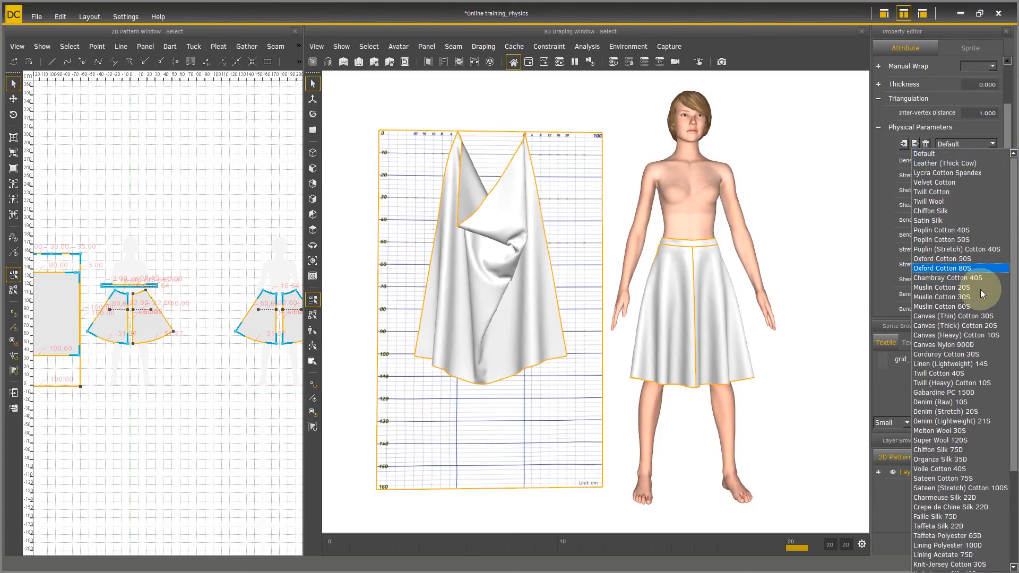
{"action": "left_click", "coordinate": [962, 296]}
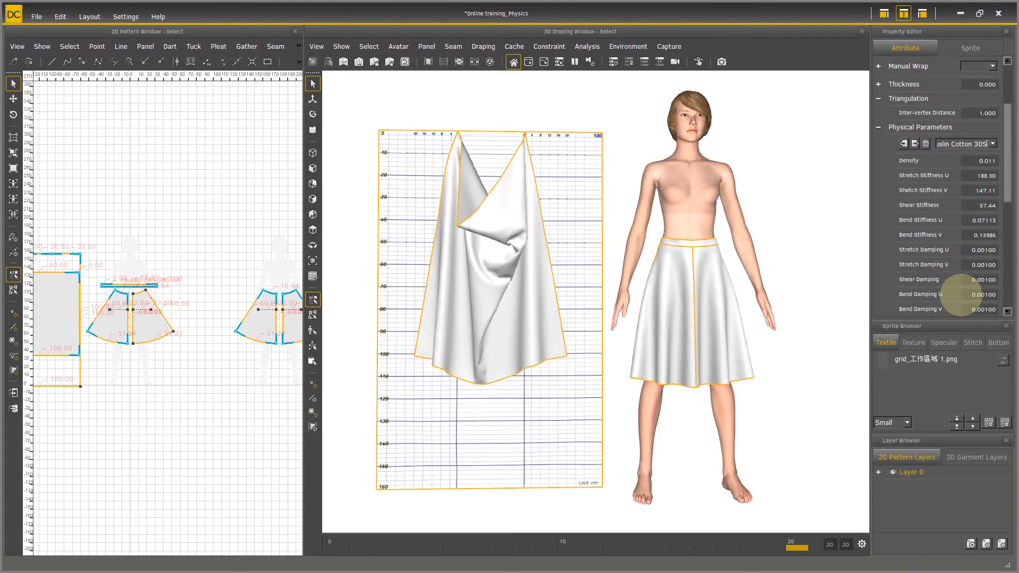
{"action": "double_click", "coordinate": [979, 175]}
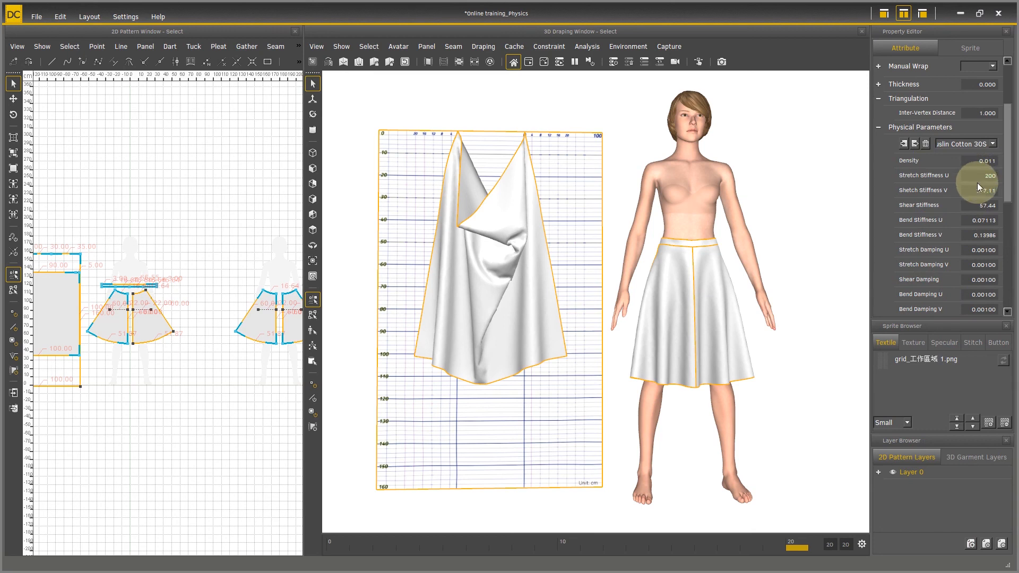
{"action": "key", "text": "Return"}
{"action": "double_click", "coordinate": [966, 191]}
{"action": "type", "text": "150.00"}
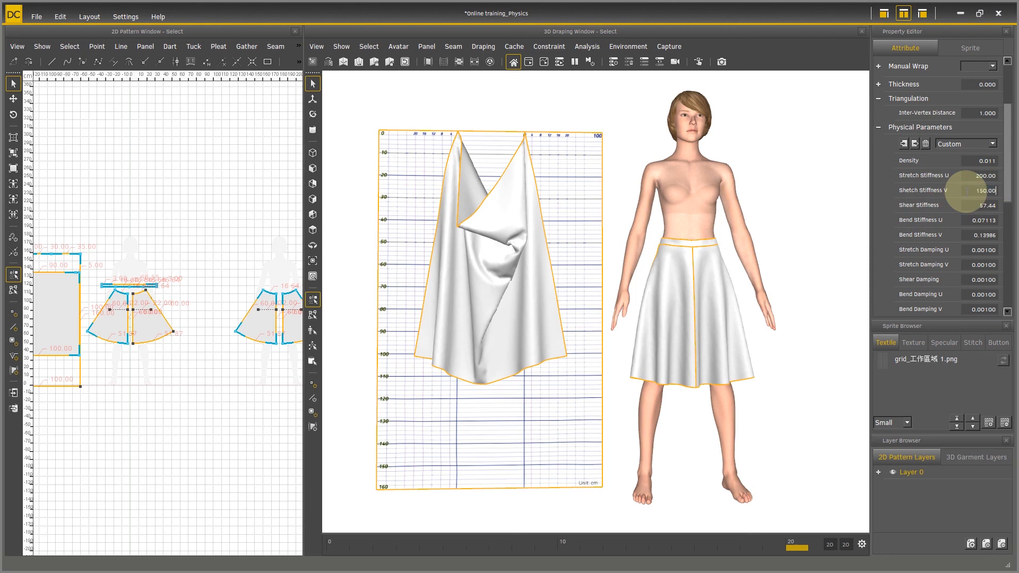
{"action": "key", "text": "Return"}
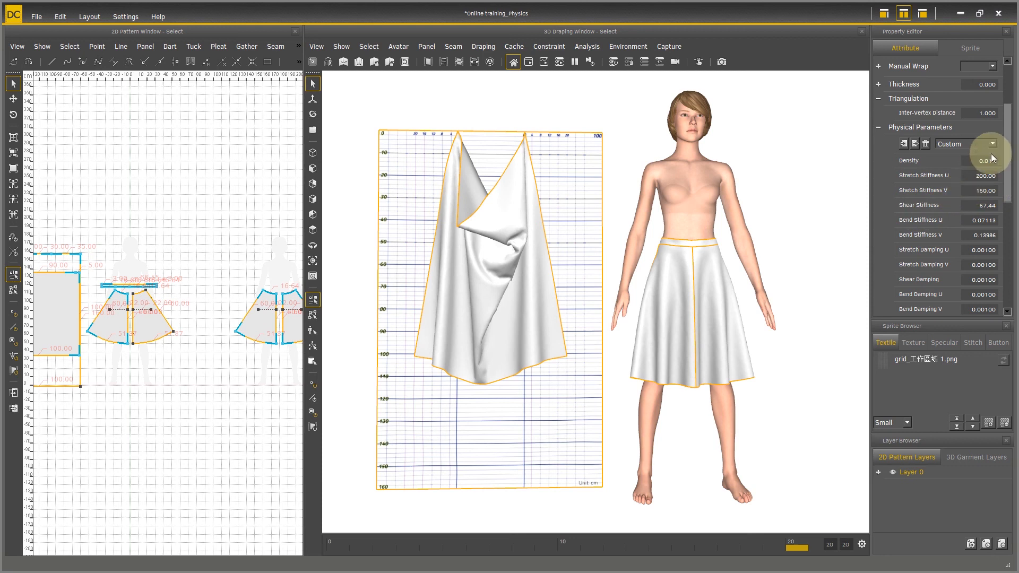
Step: Export the custom physical parameters as sample001 in DC Physical Parameter (*.dpp5) format to the Online training folder on the Desktop
{"action": "left_click", "coordinate": [916, 143]}
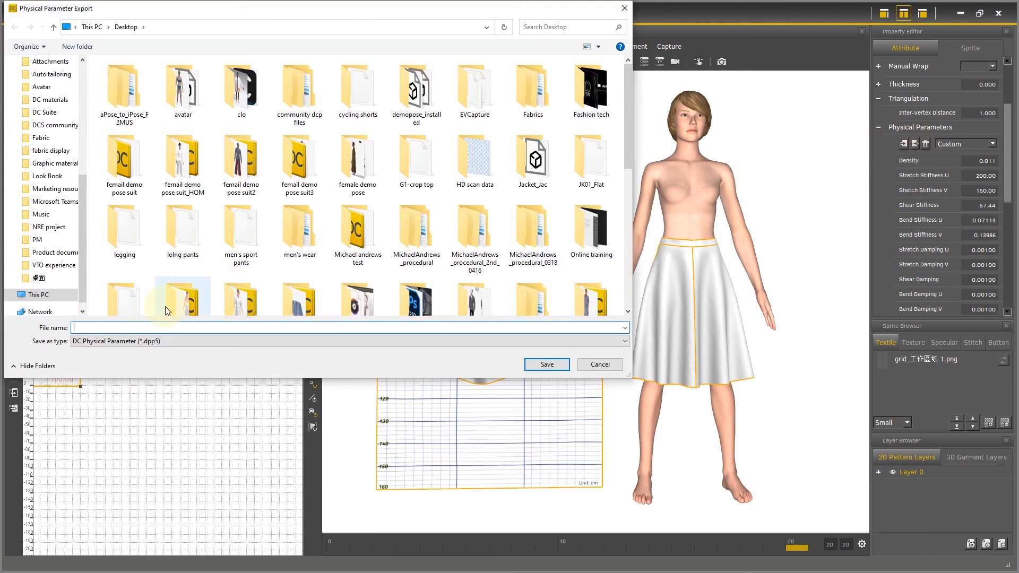
{"action": "scroll", "coordinate": [32, 137], "scroll_direction": "up", "scroll_amount": 1}
{"action": "scroll", "coordinate": [32, 139], "scroll_direction": "up", "scroll_amount": 3}
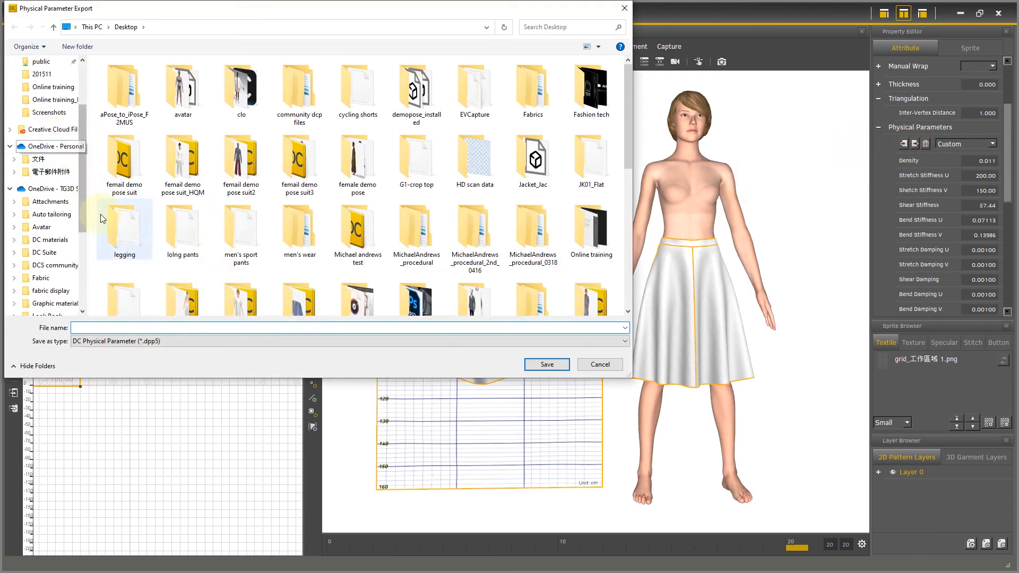
{"action": "left_click", "coordinate": [53, 87]}
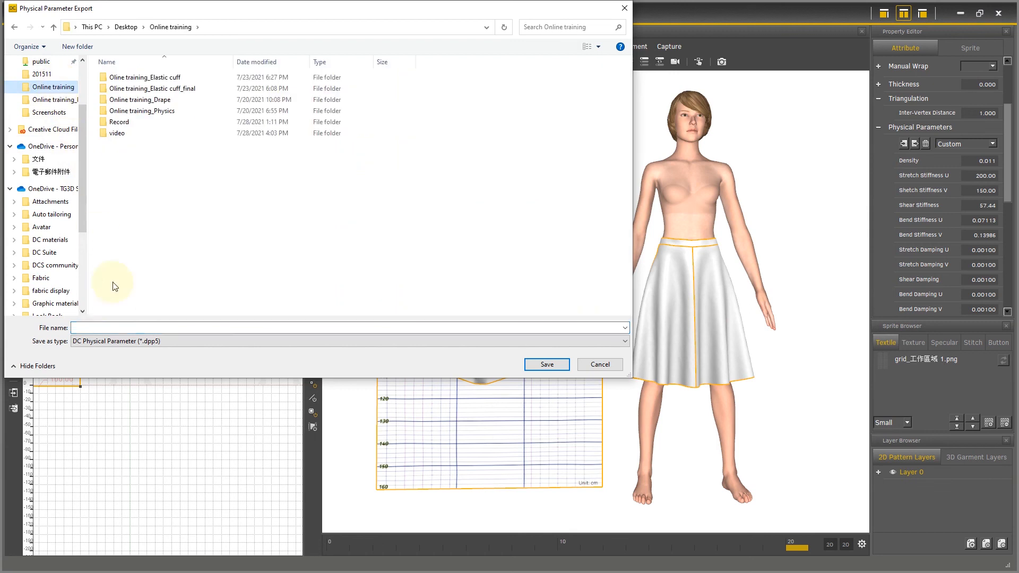
{"action": "left_click", "coordinate": [200, 328]}
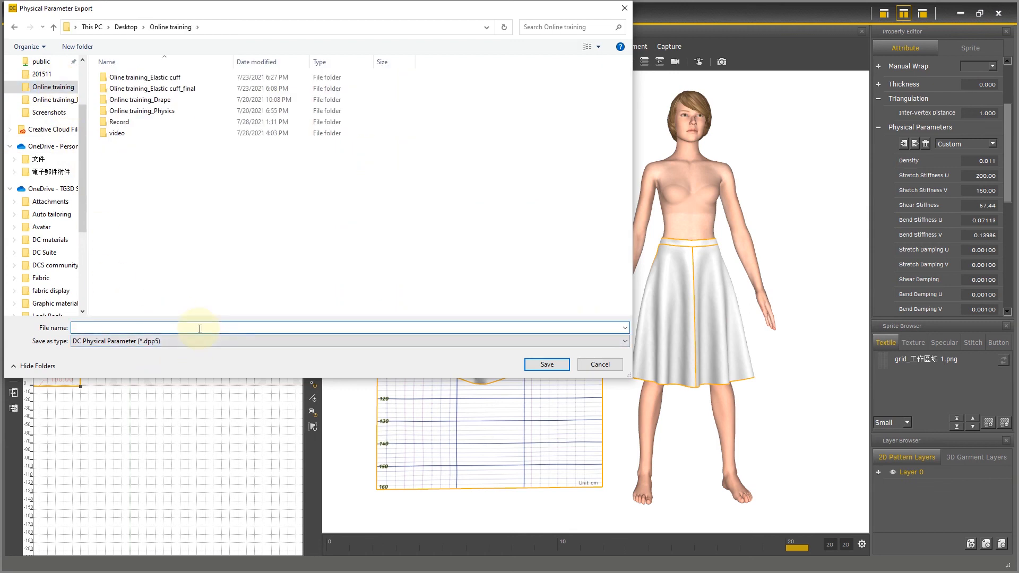
{"action": "type", "text": "sample001"}
{"action": "key", "text": "Return"}
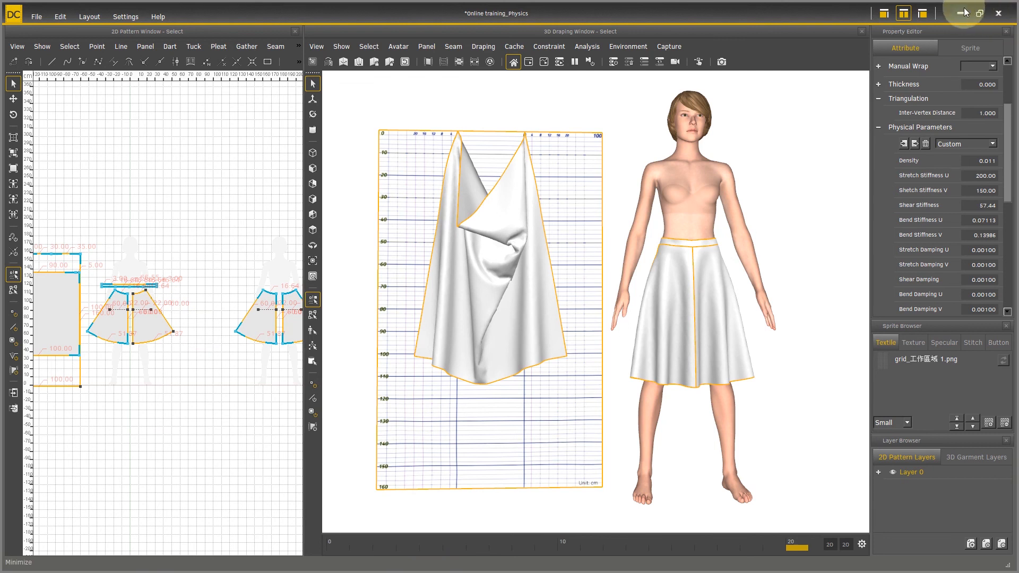
Step: Switch to the Online training folder in File Explorer and open the properties of sample001.dpp5
{"action": "left_click", "coordinate": [979, 14]}
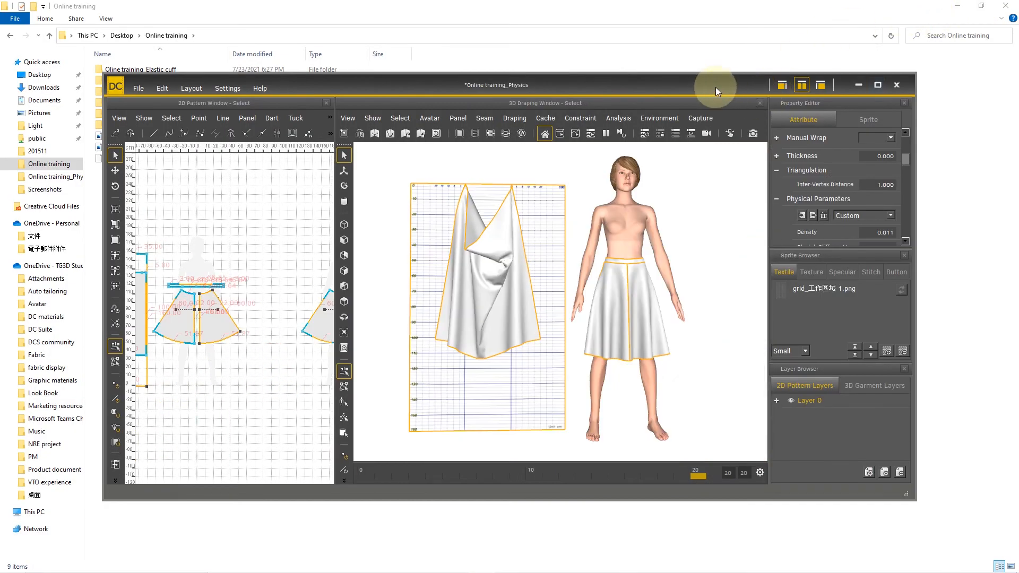
{"action": "left_click", "coordinate": [693, 28]}
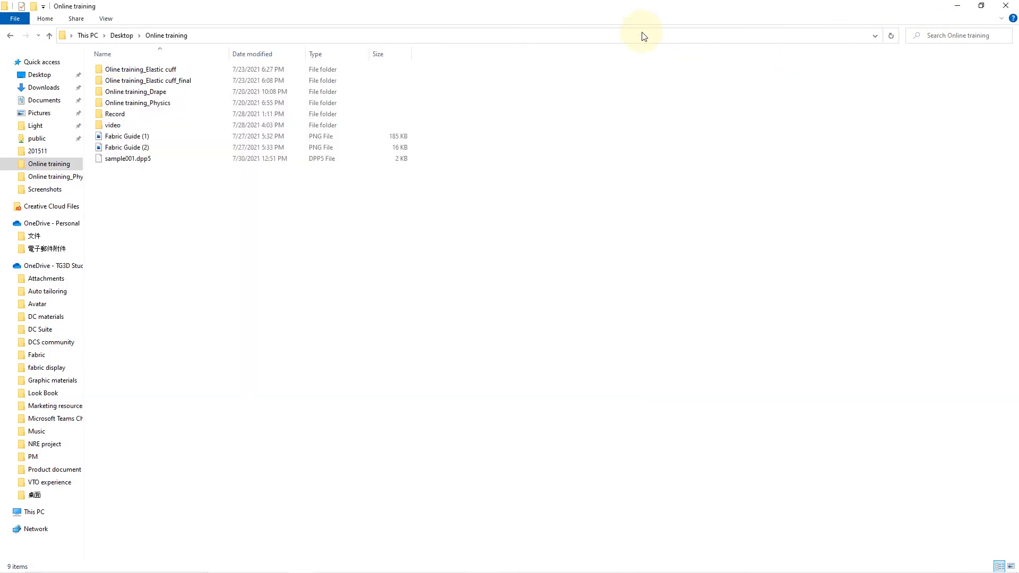
{"action": "left_click", "coordinate": [113, 159]}
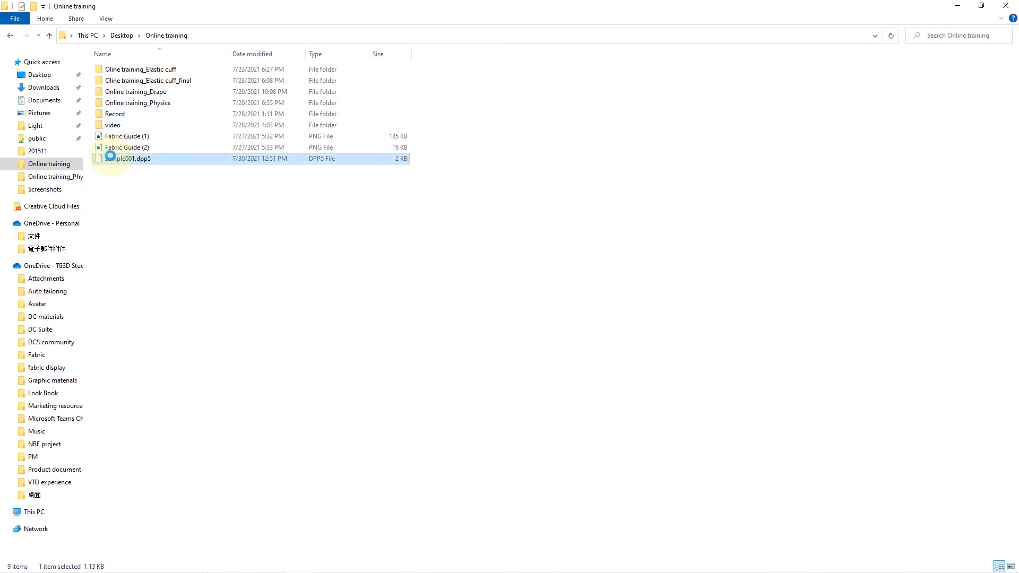
{"action": "right_click", "coordinate": [111, 158]}
{"action": "left_click", "coordinate": [204, 412]}
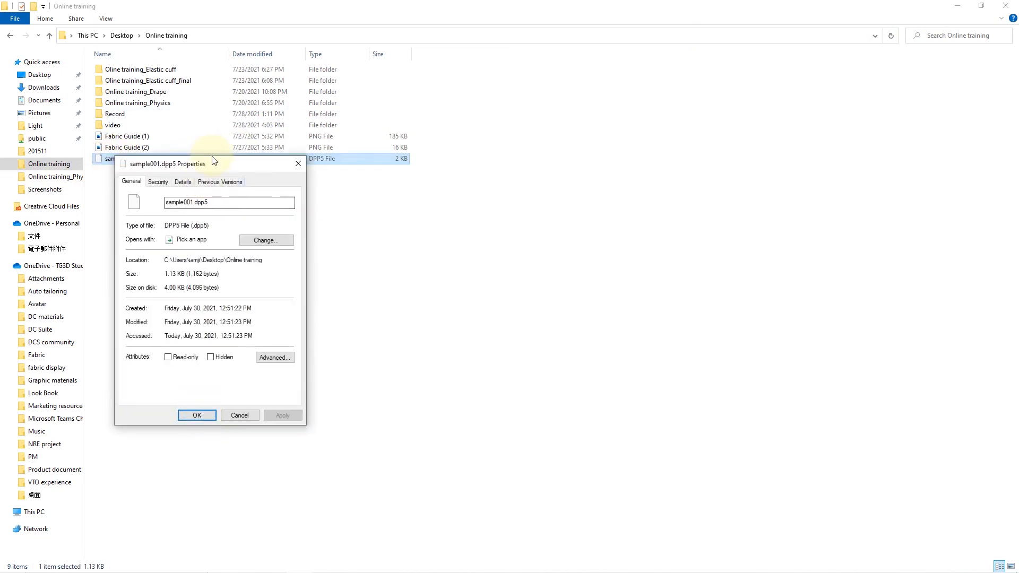
Step: Highlight the .dpp5 extension in the file's properties, move the dialog aside, and switch back to DC Suite
{"action": "left_click_drag", "start_coordinate": [193, 228], "coordinate": [211, 228]}
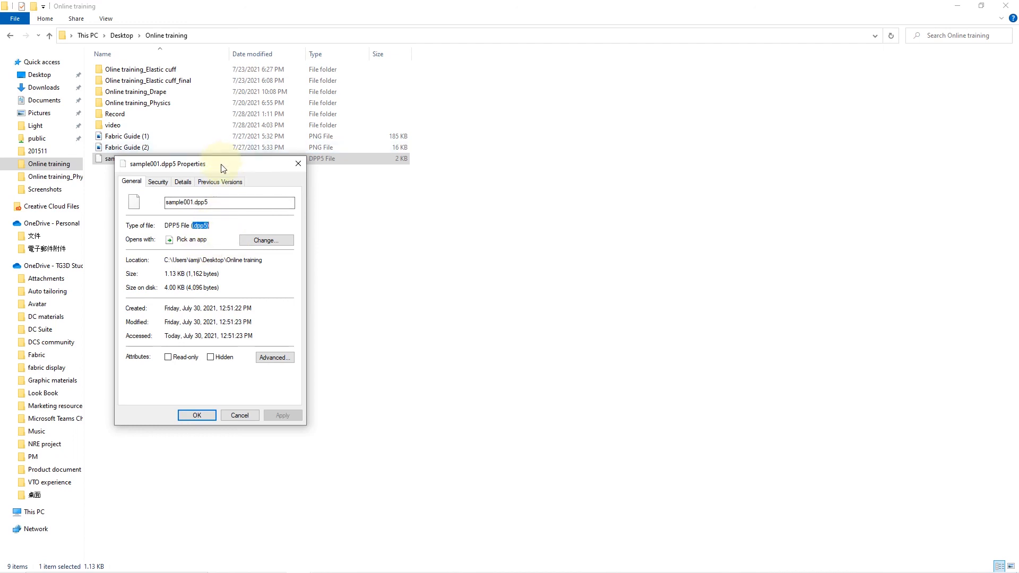
{"action": "left_click_drag", "start_coordinate": [222, 164], "coordinate": [417, 194]}
{"action": "mouse_move", "coordinate": [448, 571]}
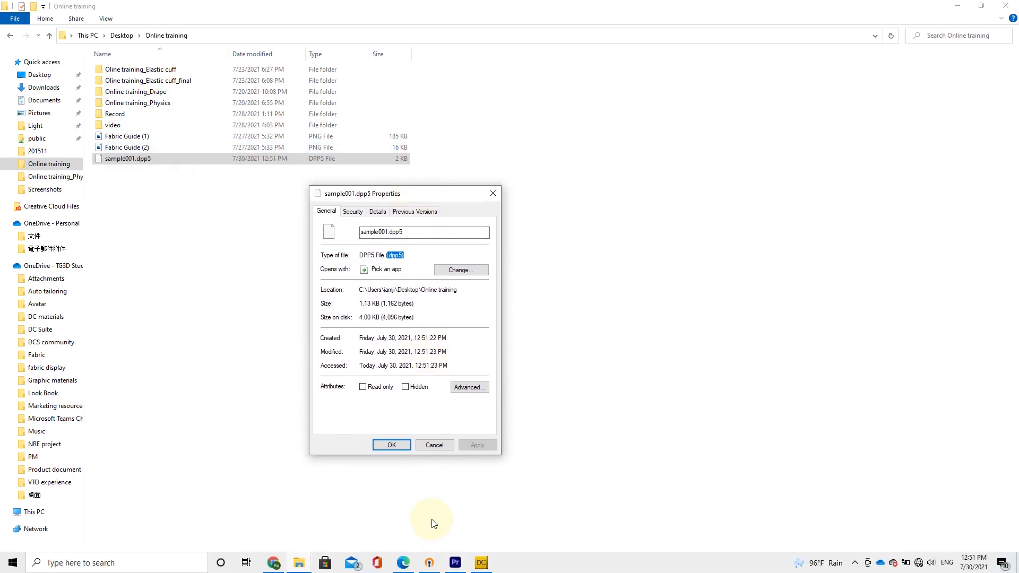
{"action": "left_click", "coordinate": [481, 564]}
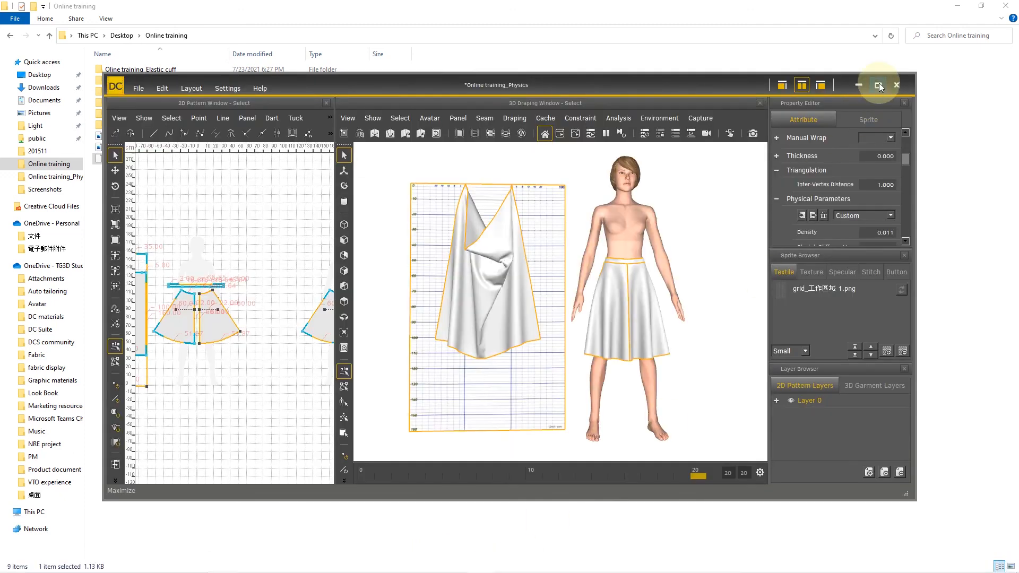
Step: Maximize the program window and import the sample001 physical parameters file from the Online training folder
{"action": "left_click", "coordinate": [877, 85]}
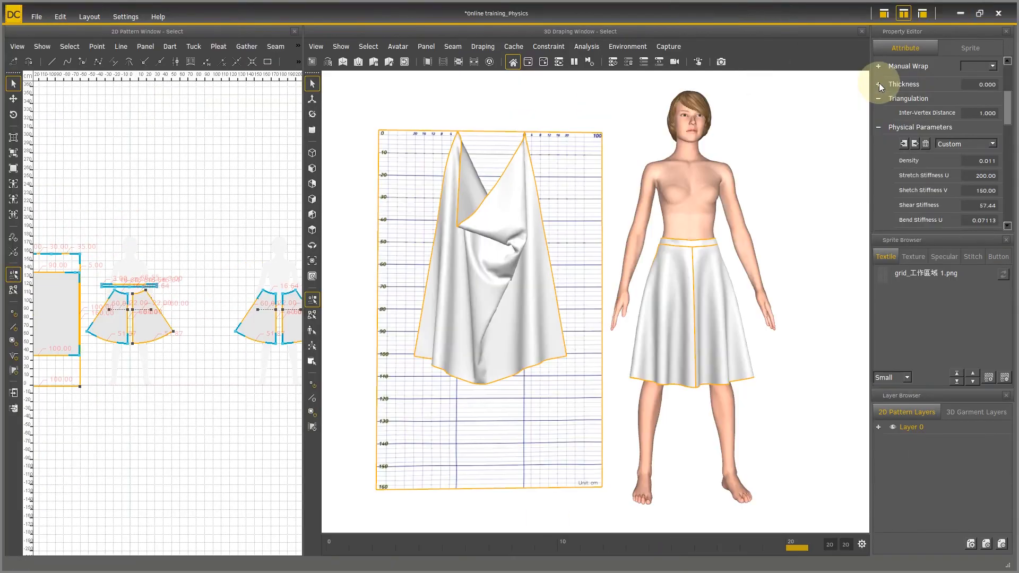
{"action": "left_click", "coordinate": [903, 145]}
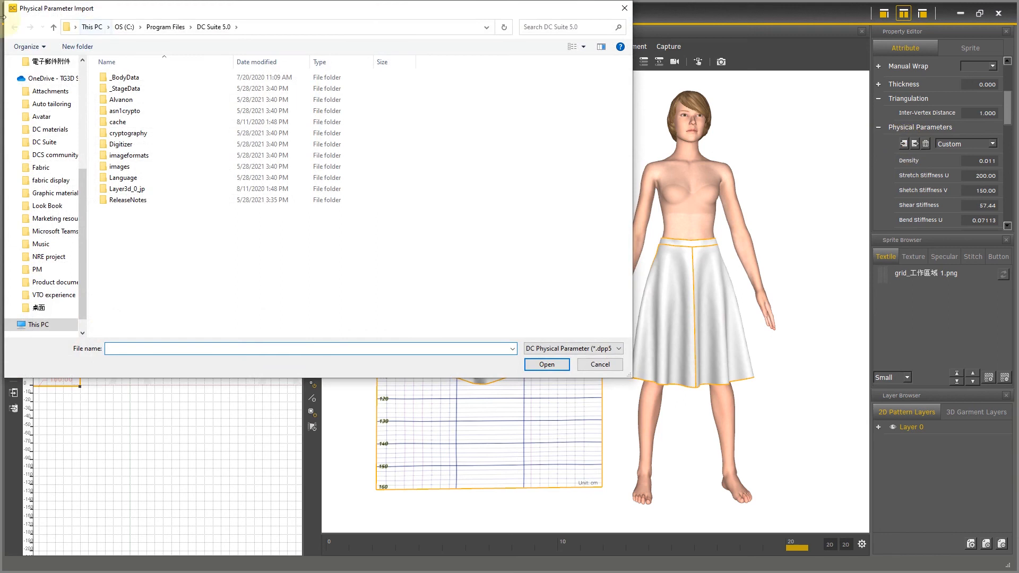
{"action": "scroll", "coordinate": [64, 132], "scroll_direction": "up", "scroll_amount": 5}
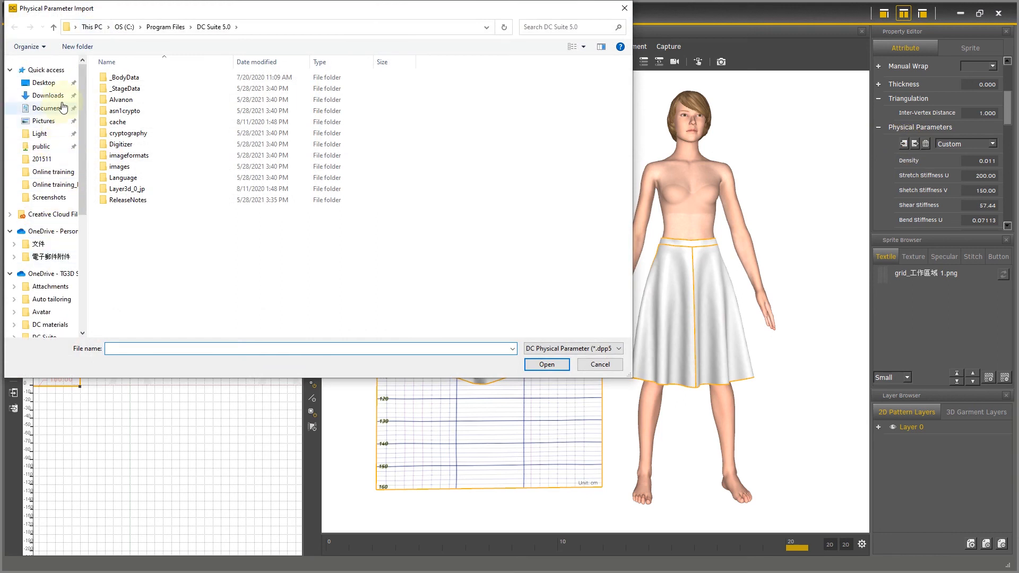
{"action": "left_click", "coordinate": [53, 171]}
{"action": "left_click", "coordinate": [153, 145]}
{"action": "left_click", "coordinate": [536, 365]}
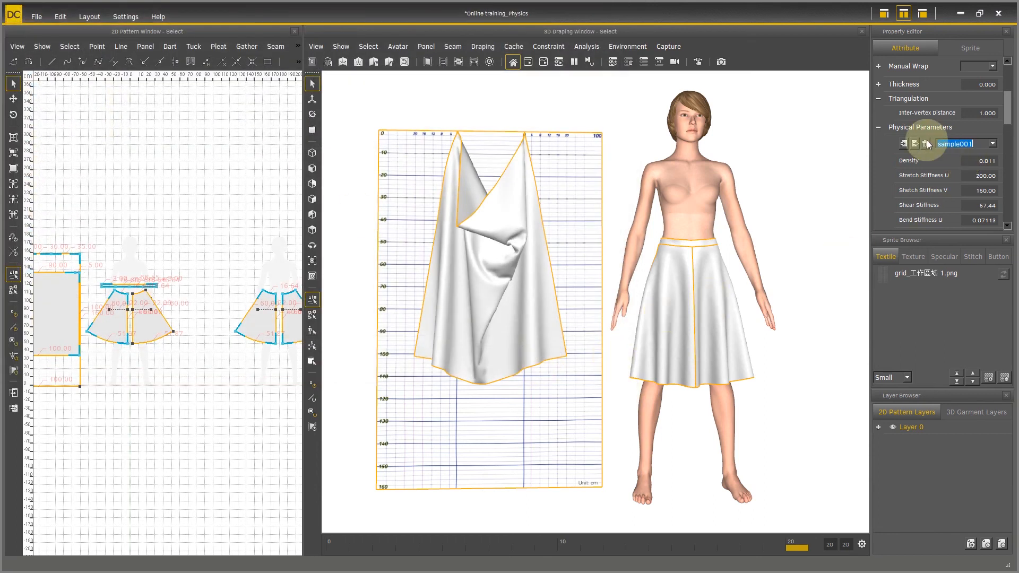
Step: Close the Sprite Browser and widen the Property Editor to make more room for the imported physical parameters
{"action": "left_click", "coordinate": [1007, 240]}
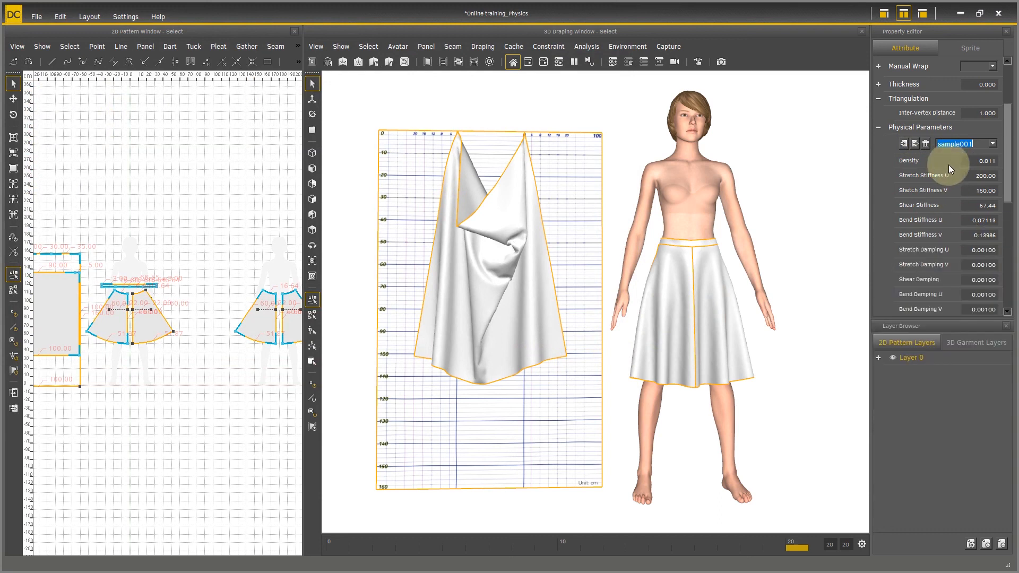
{"action": "left_click_drag", "start_coordinate": [870, 231], "coordinate": [825, 230]}
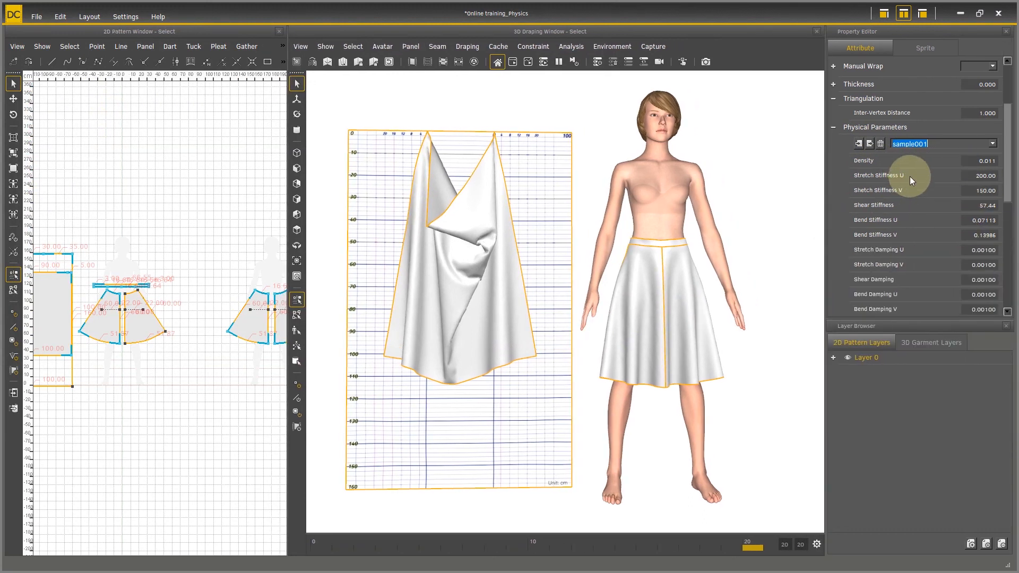
{"action": "left_click_drag", "start_coordinate": [1010, 162], "coordinate": [1012, 201]}
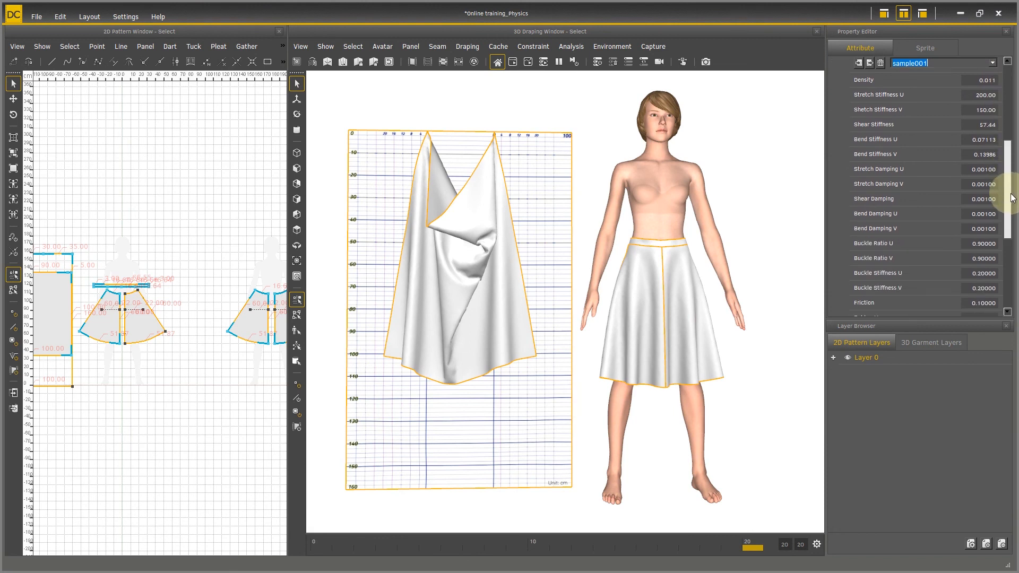
Step: Choose the imported sample001 entry from the physical parameter presets and delete it
{"action": "left_click", "coordinate": [992, 64]}
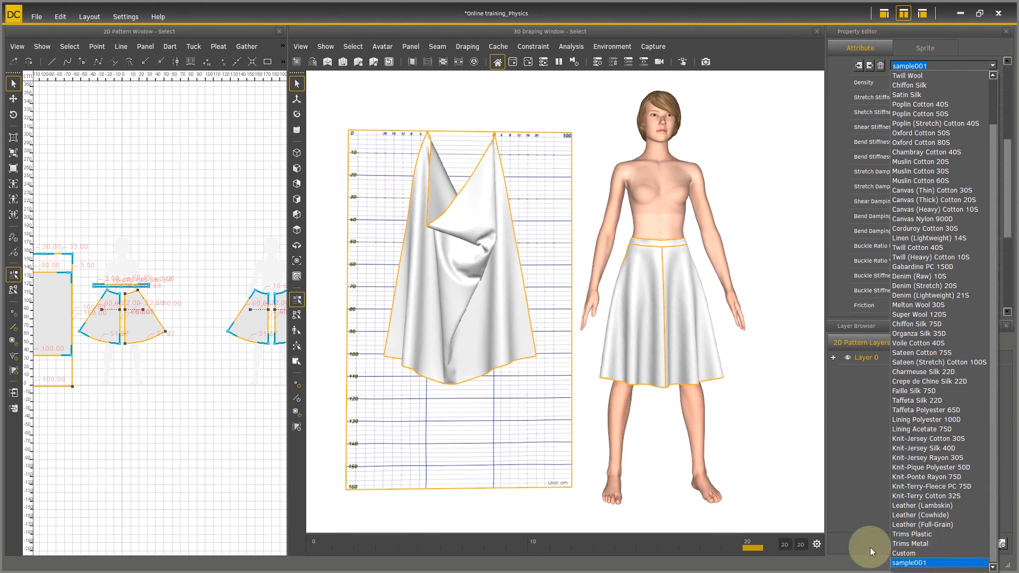
{"action": "left_click", "coordinate": [906, 563]}
{"action": "left_click", "coordinate": [881, 66]}
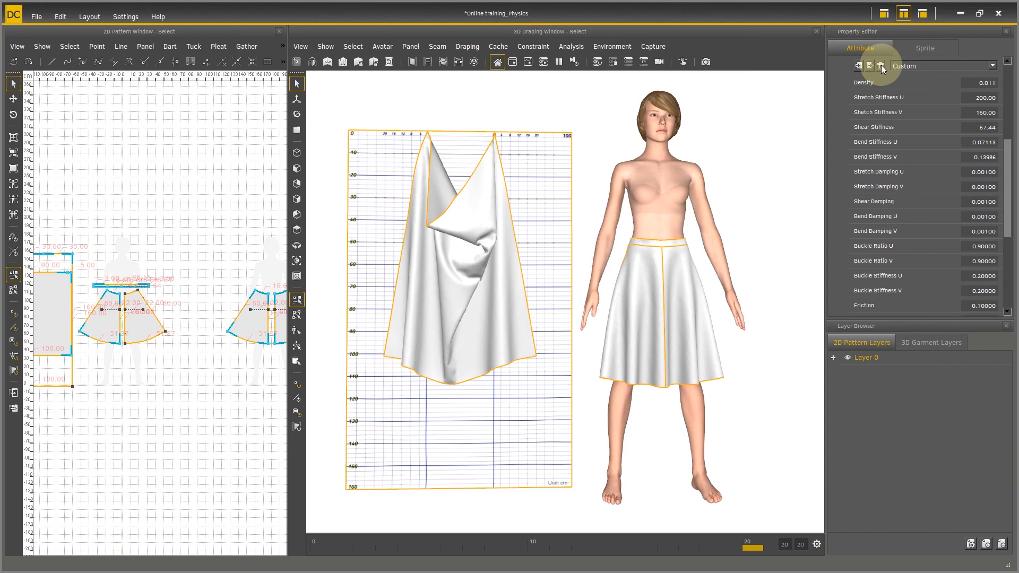